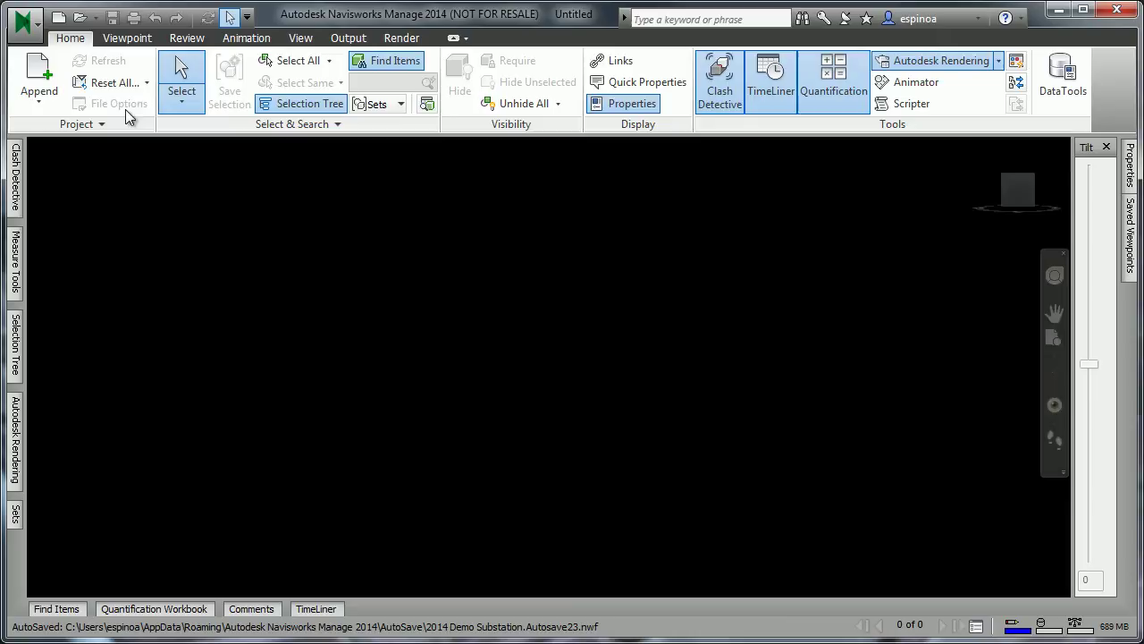
Step: Browse the Open dialog's Files of type list down to All Navisworks Files and All Files
{"action": "left_click", "coordinate": [79, 19]}
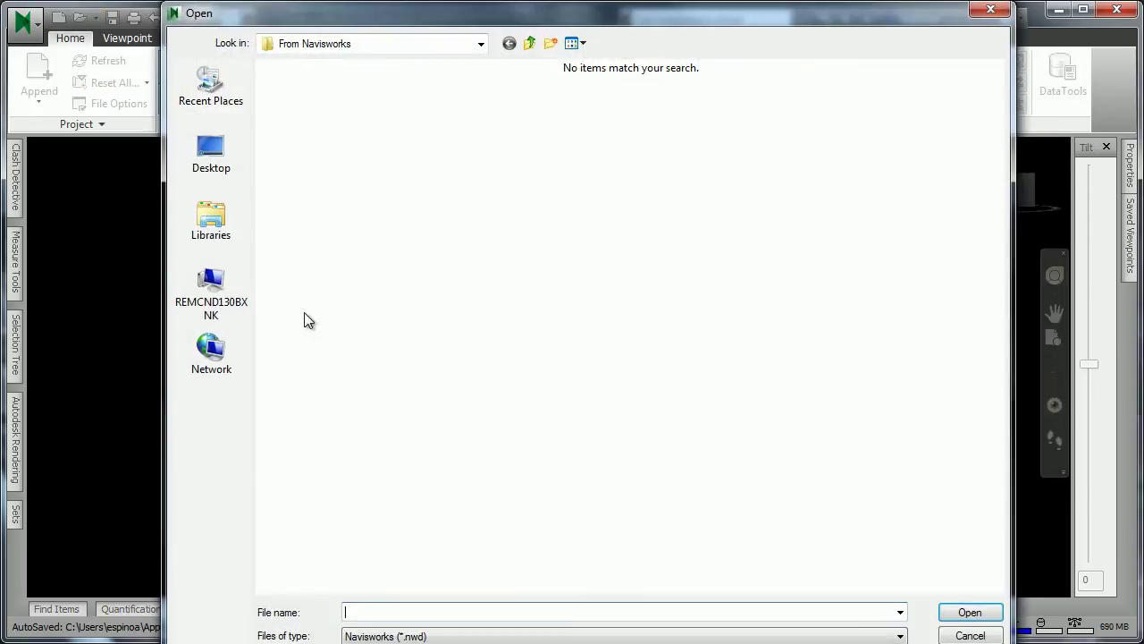
{"action": "left_click", "coordinate": [466, 636]}
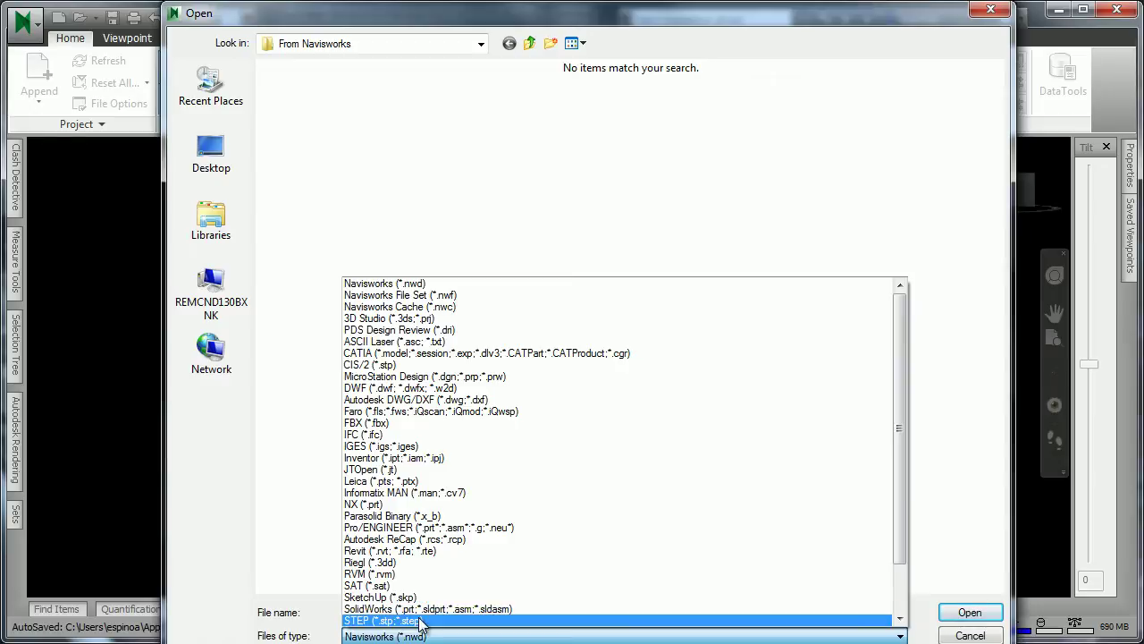
{"action": "left_click_drag", "start_coordinate": [900, 486], "coordinate": [897, 573]}
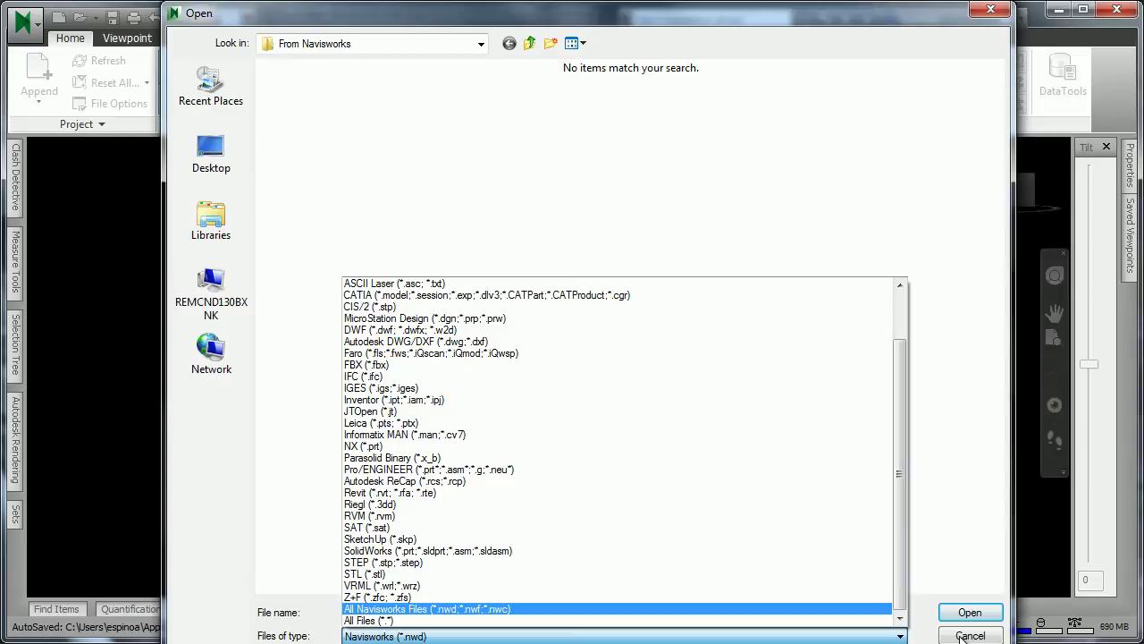
{"action": "type", "text": "au"}
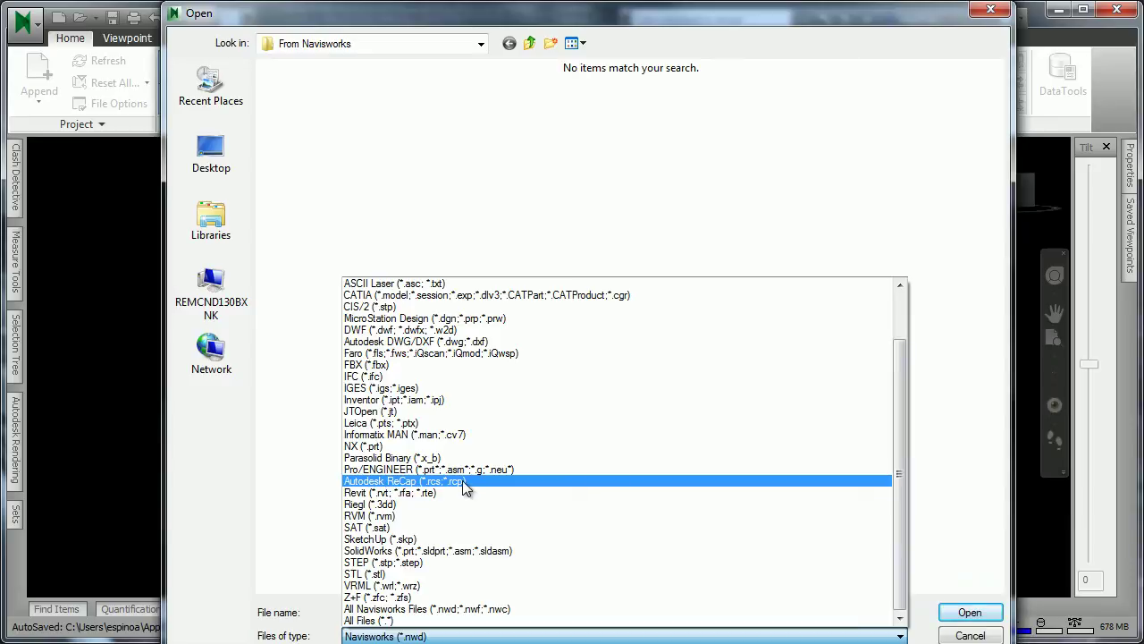
Step: Cancel the Open dialog and load 2014 Demo Substation.nwd from Recent Documents
{"action": "left_click", "coordinate": [969, 636]}
{"action": "left_click", "coordinate": [970, 636]}
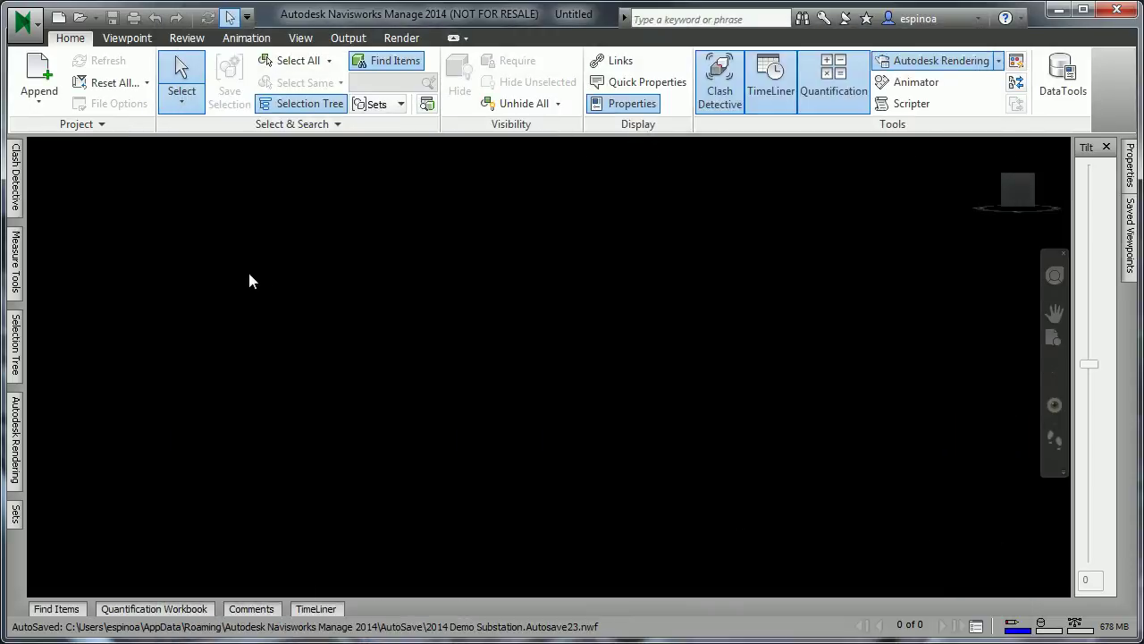
{"action": "left_click", "coordinate": [24, 22]}
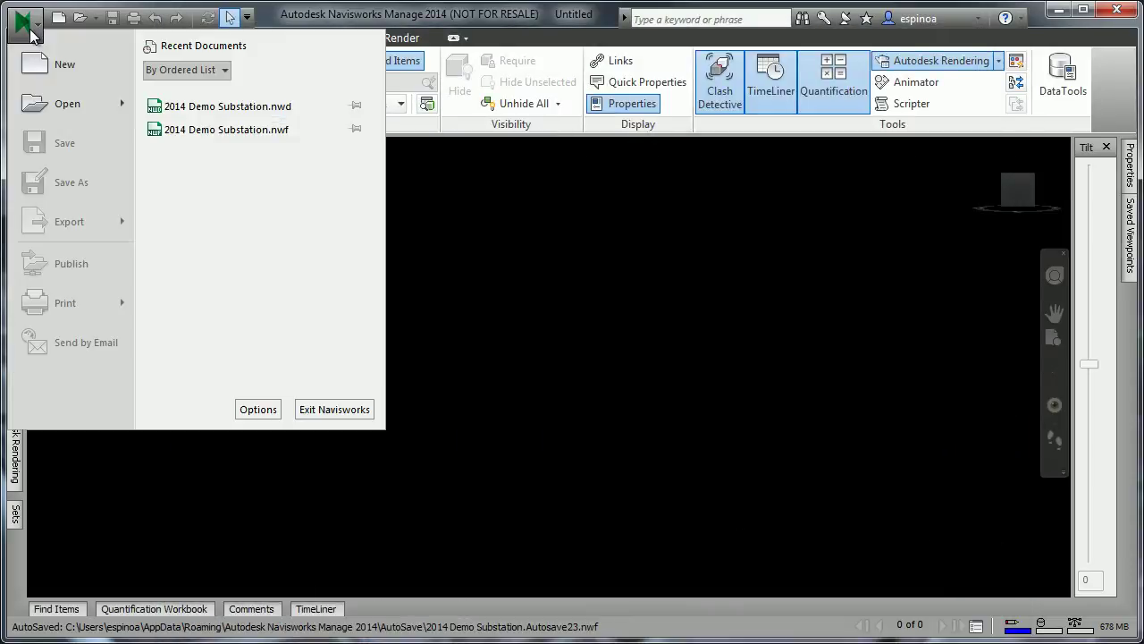
{"action": "left_click", "coordinate": [185, 109]}
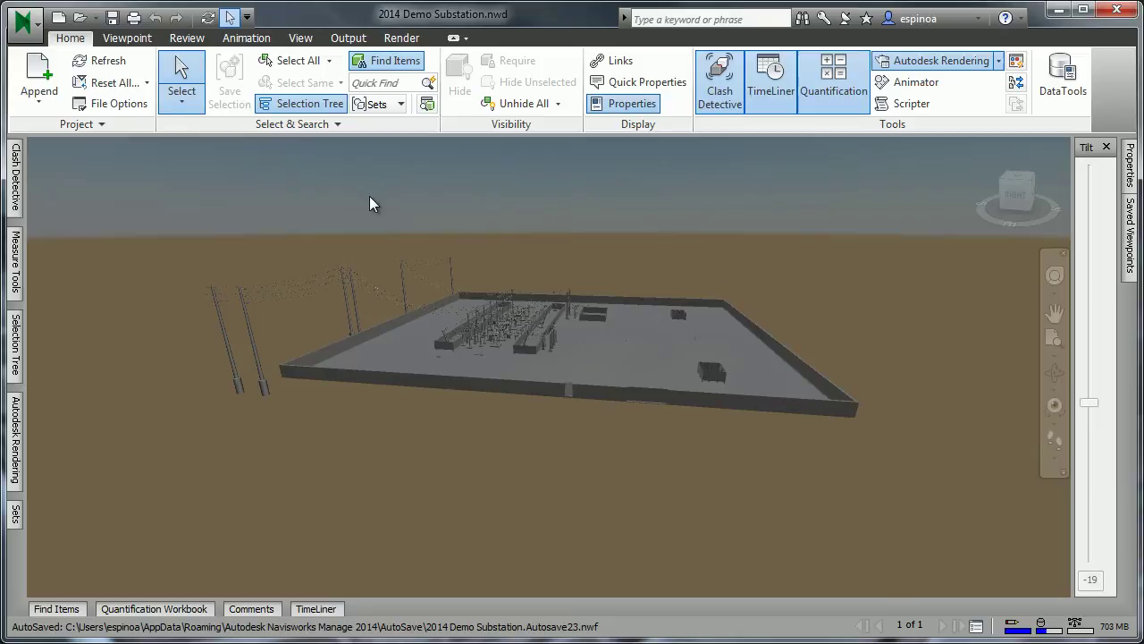
Step: Check the model's Scene Statistics, noting the 3390404 triangle count, then close them
{"action": "left_click", "coordinate": [100, 123]}
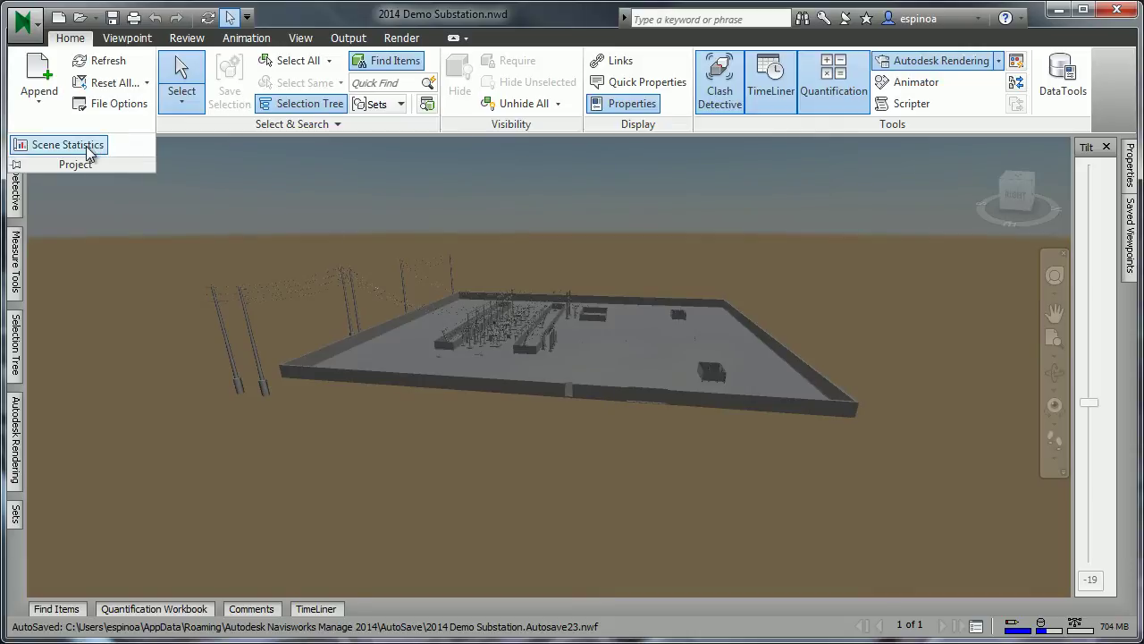
{"action": "left_click", "coordinate": [88, 149]}
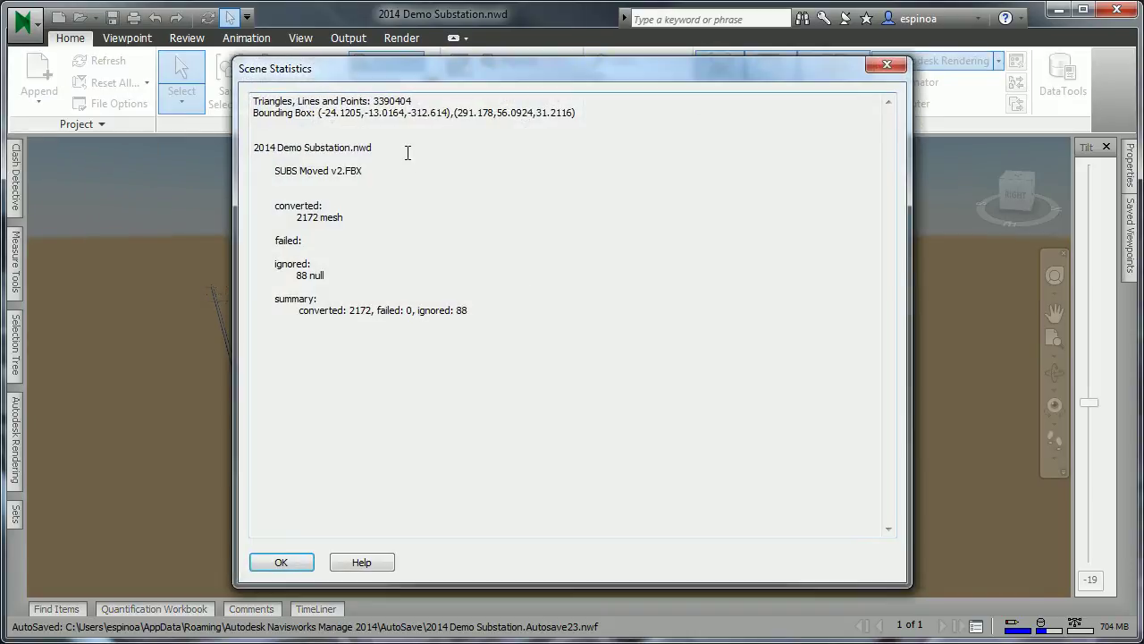
{"action": "left_click_drag", "start_coordinate": [415, 101], "coordinate": [376, 101]}
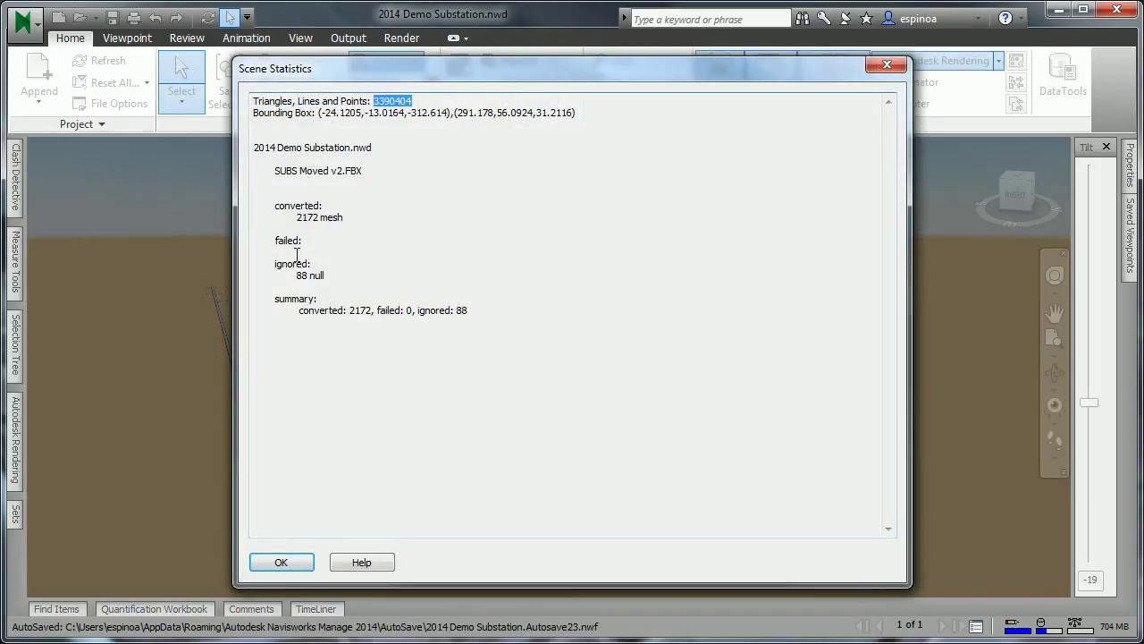
{"action": "left_click", "coordinate": [886, 64]}
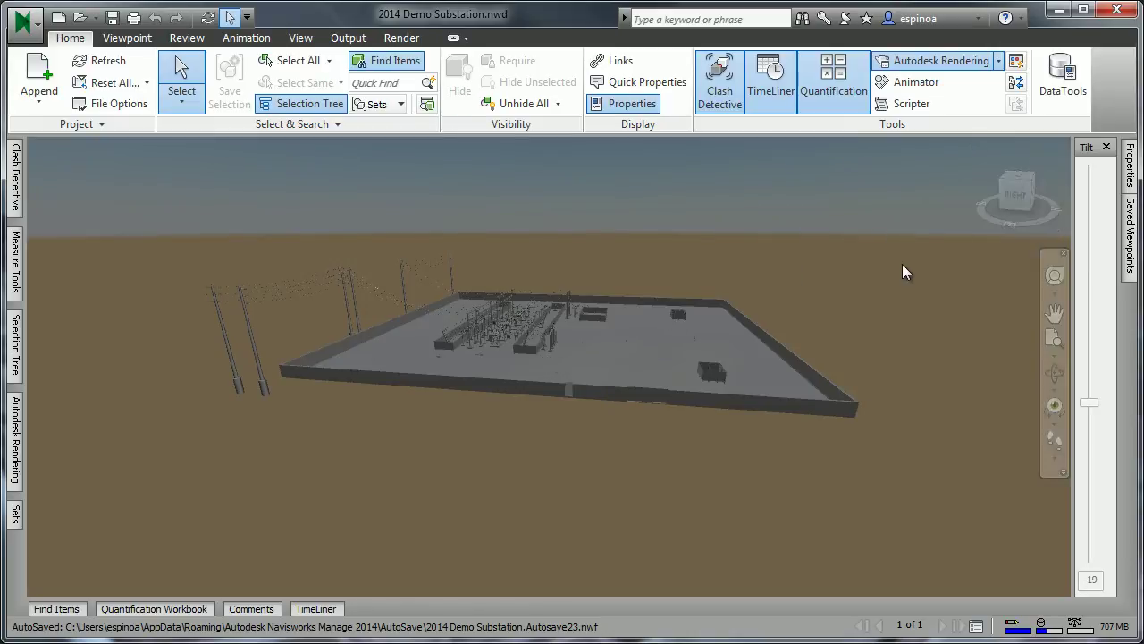
Step: View the site from the top and a corner via the ViewCube, and try the SteeringWheel
{"action": "left_click", "coordinate": [1030, 185]}
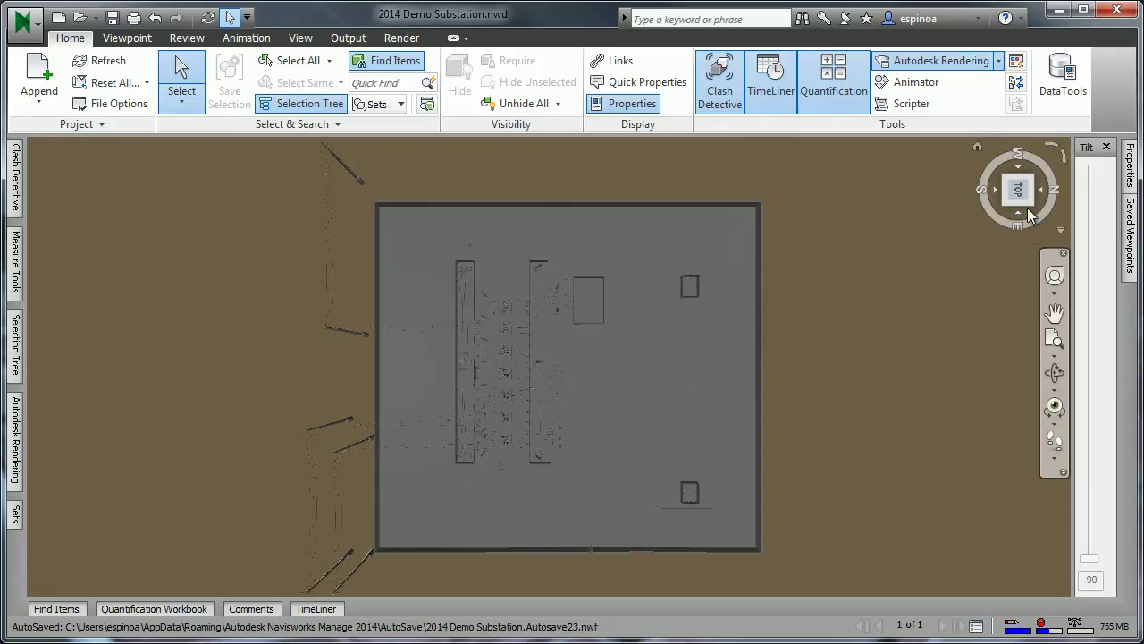
{"action": "left_click", "coordinate": [1024, 209]}
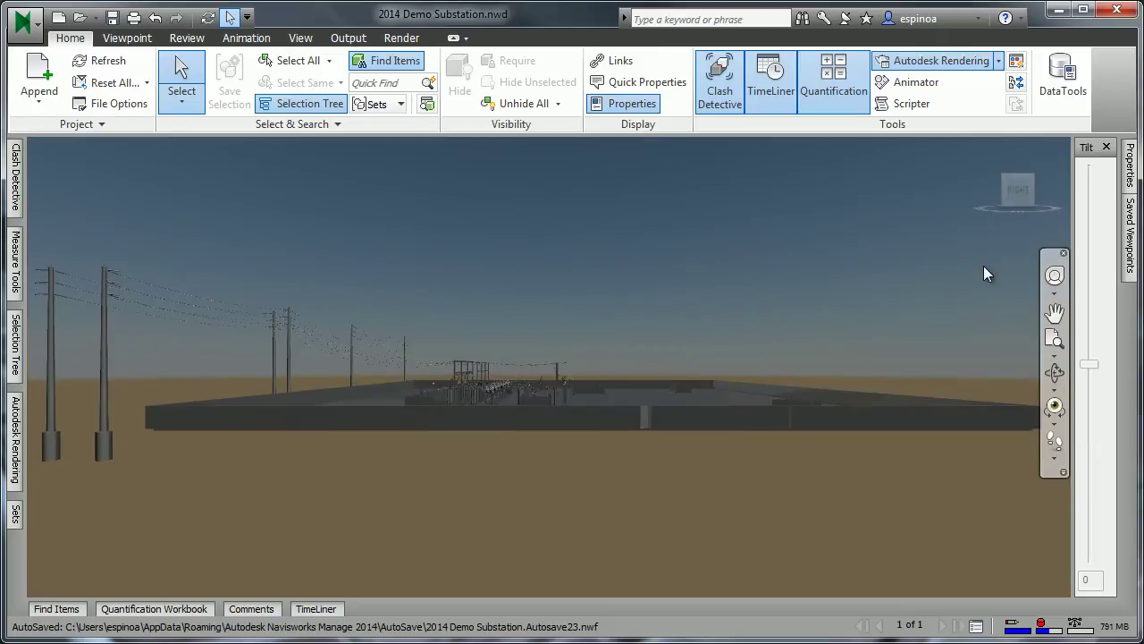
{"action": "left_click", "coordinate": [1055, 277]}
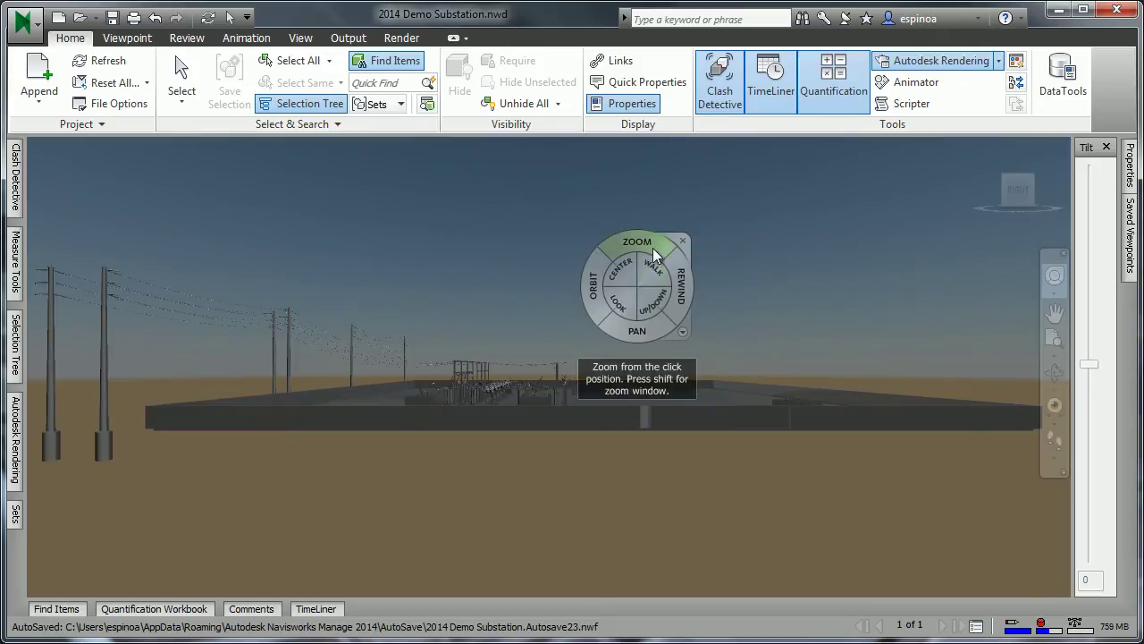
{"action": "left_click", "coordinate": [682, 242]}
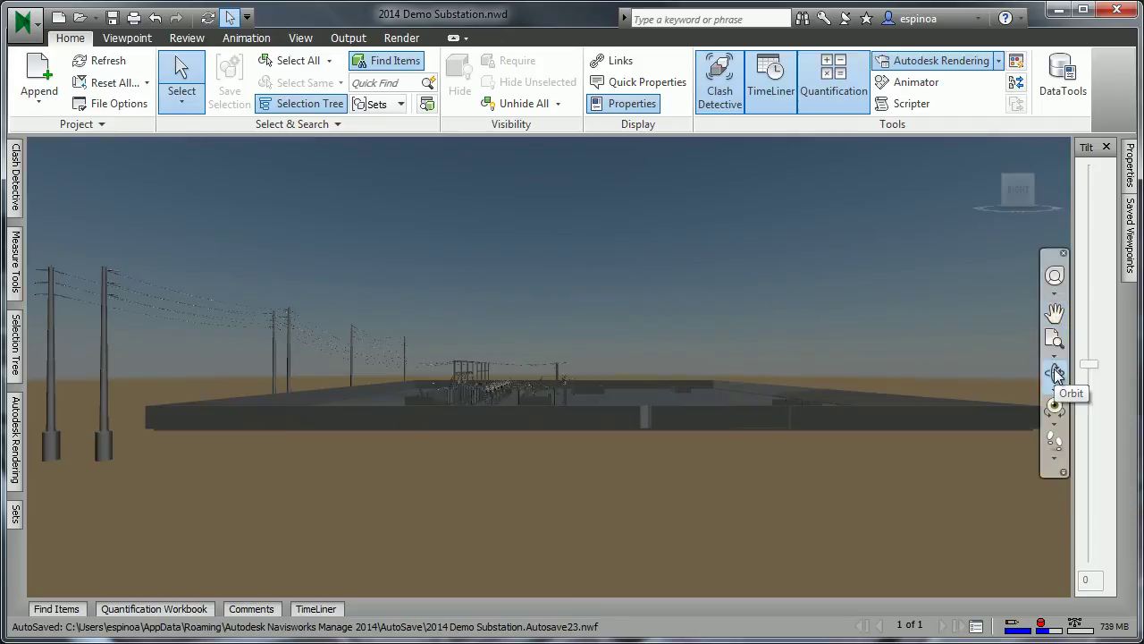
Step: Orbit to an elevated view, zoom in and pan toward the equipment bases
{"action": "left_click", "coordinate": [1054, 466]}
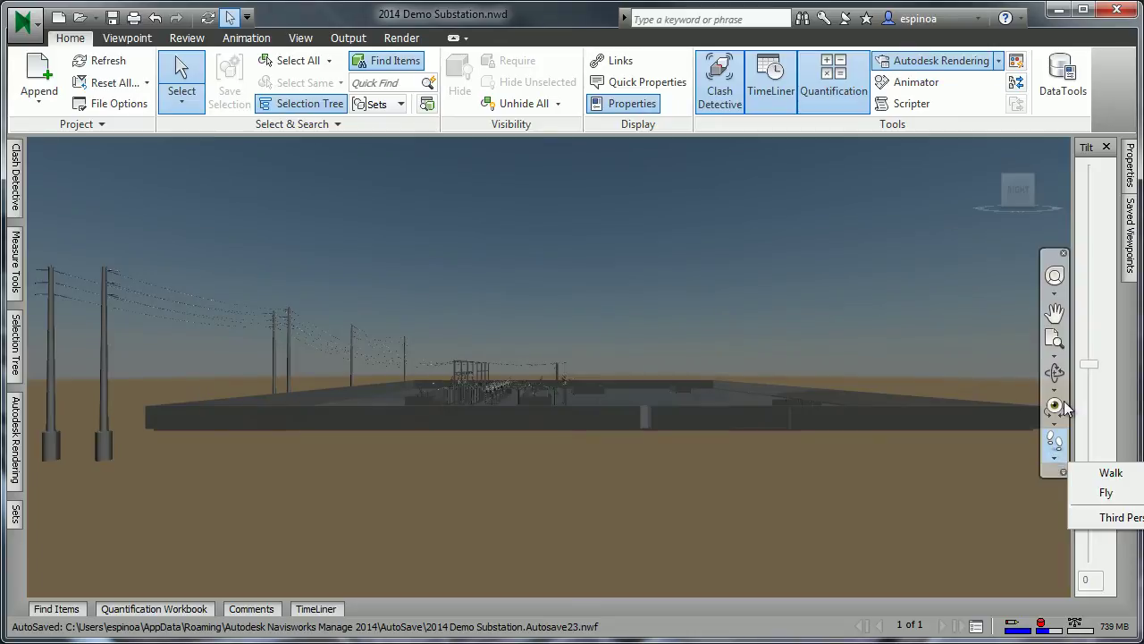
{"action": "left_click", "coordinate": [1054, 372]}
{"action": "left_click_drag", "start_coordinate": [709, 369], "coordinate": [511, 365]}
{"action": "scroll", "coordinate": [506, 365], "scroll_direction": "up", "scroll_amount": 2}
{"action": "scroll", "coordinate": [506, 365], "scroll_direction": "up", "scroll_amount": 6}
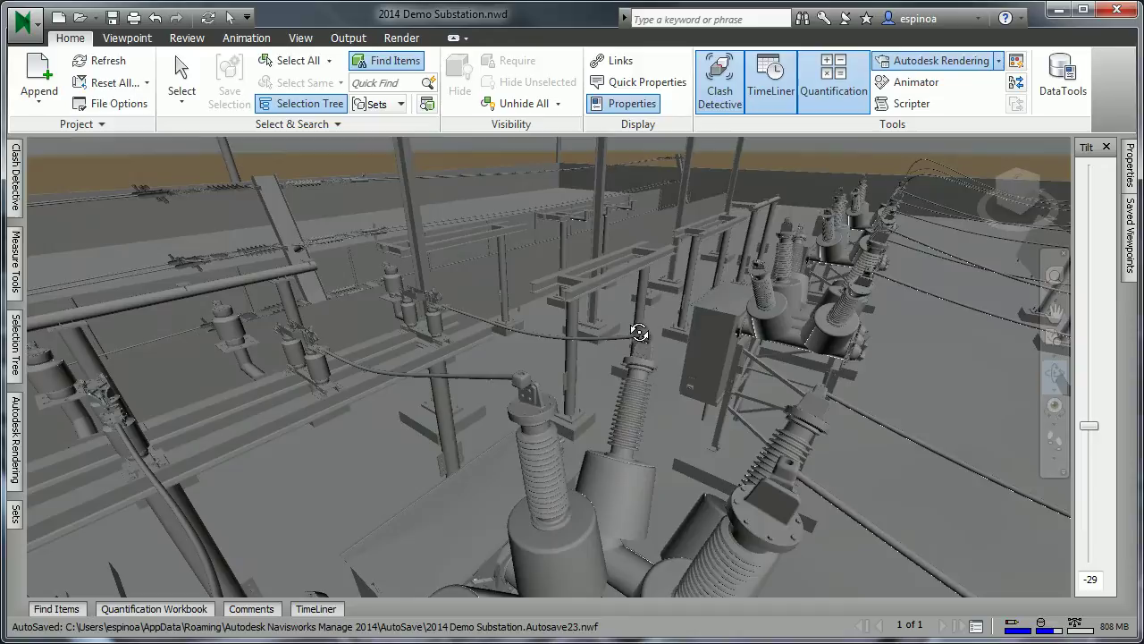
{"action": "middle_click_drag", "start_coordinate": [685, 322], "coordinate": [598, 302]}
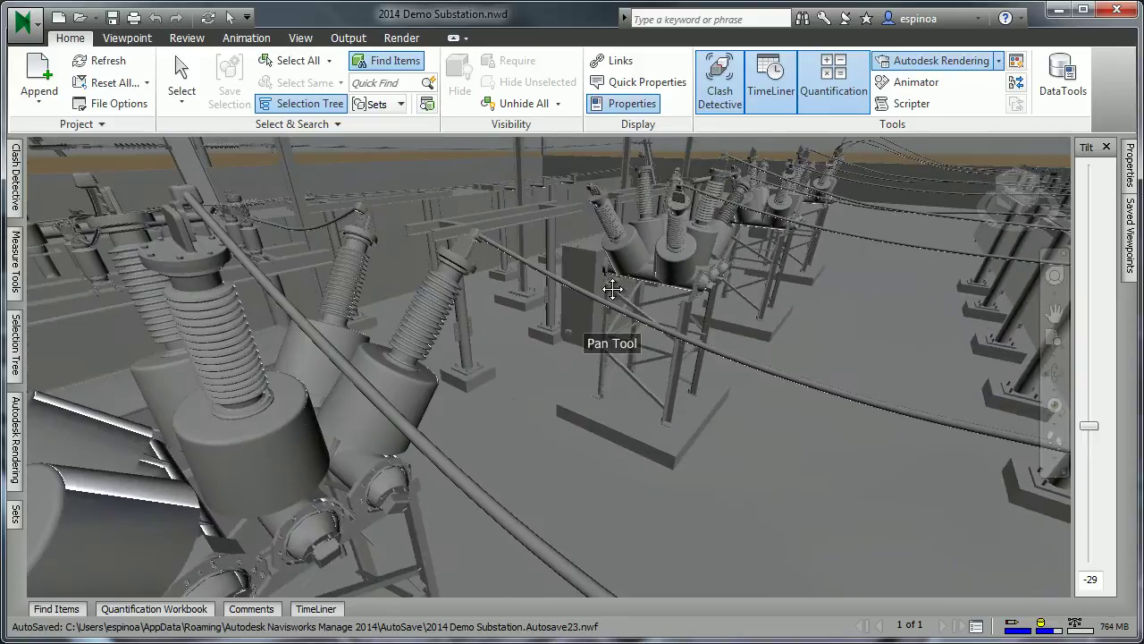
Step: Select insulators with the Selection Tree pinned open, review Properties, then clear the selection
{"action": "left_click", "coordinate": [181, 79]}
{"action": "left_click", "coordinate": [395, 402]}
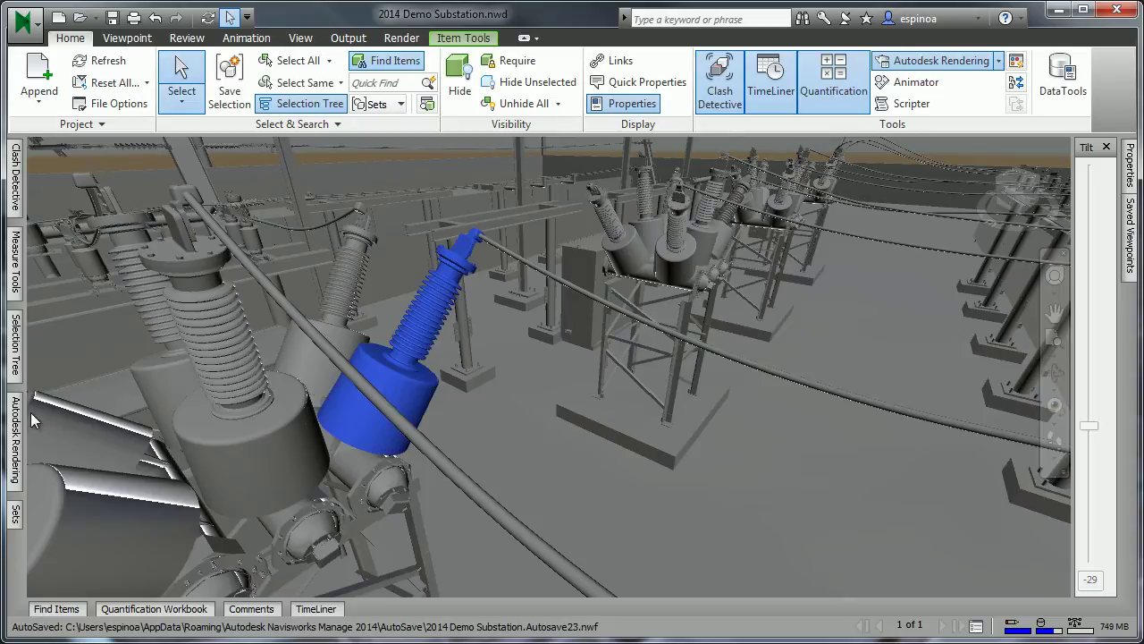
{"action": "mouse_move", "coordinate": [15, 348]}
{"action": "left_click", "coordinate": [258, 146]}
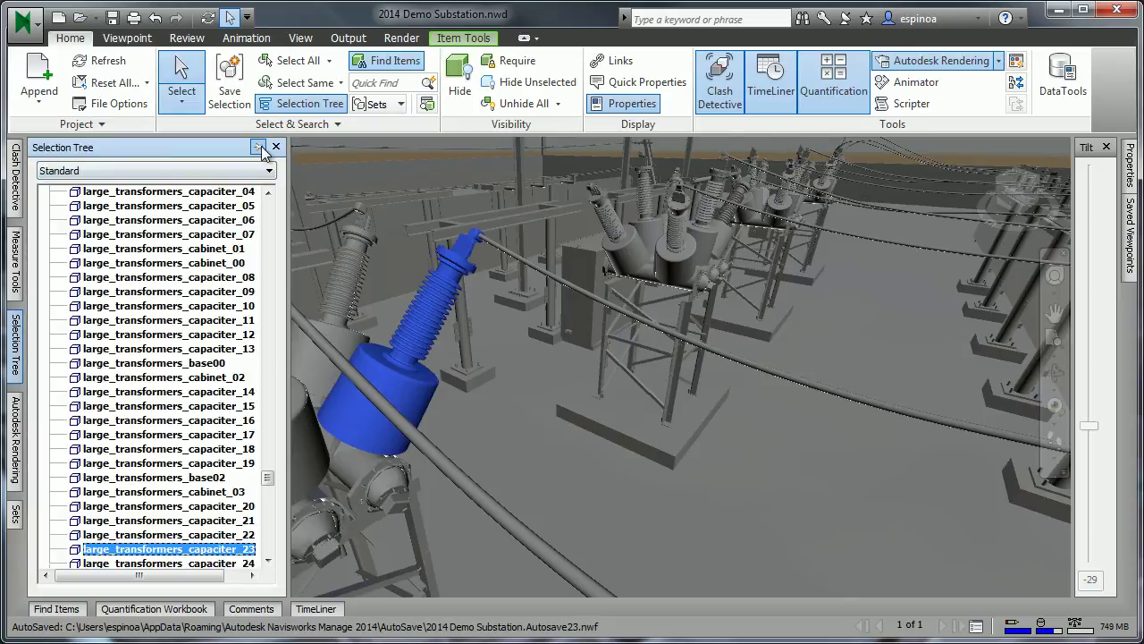
{"action": "left_click_drag", "start_coordinate": [271, 476], "coordinate": [271, 478]}
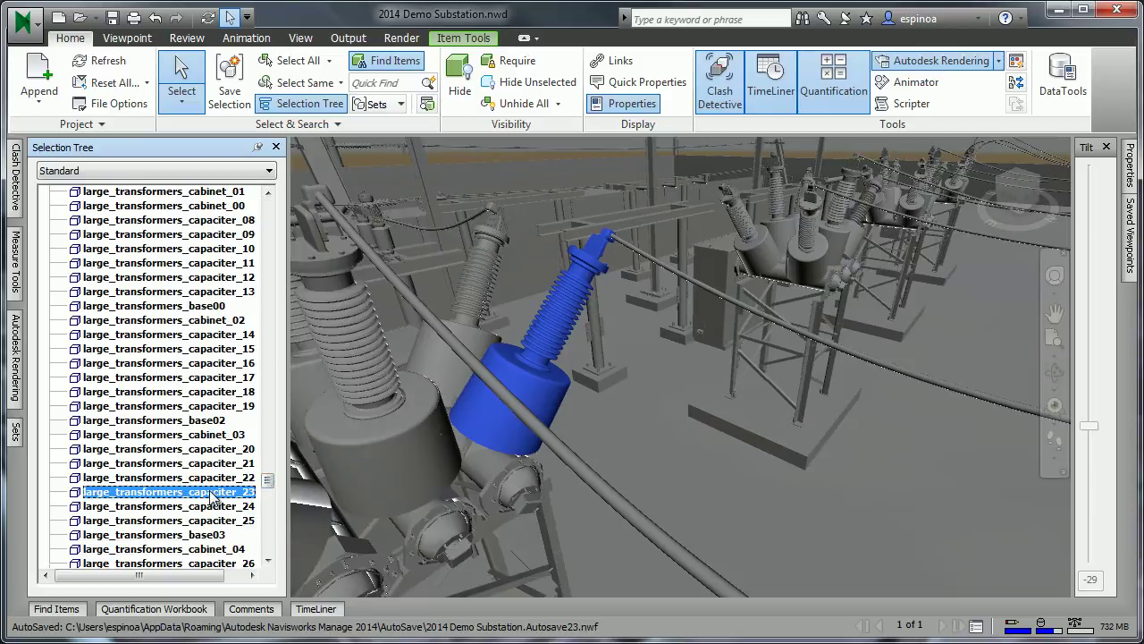
{"action": "left_click", "coordinate": [411, 456]}
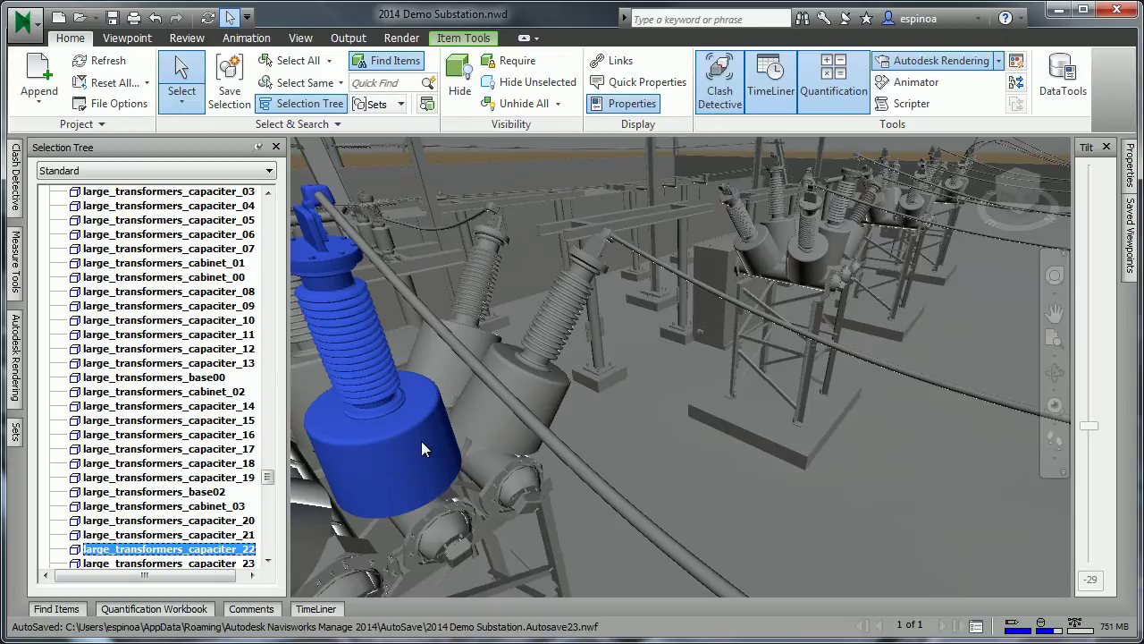
{"action": "mouse_move", "coordinate": [1131, 170]}
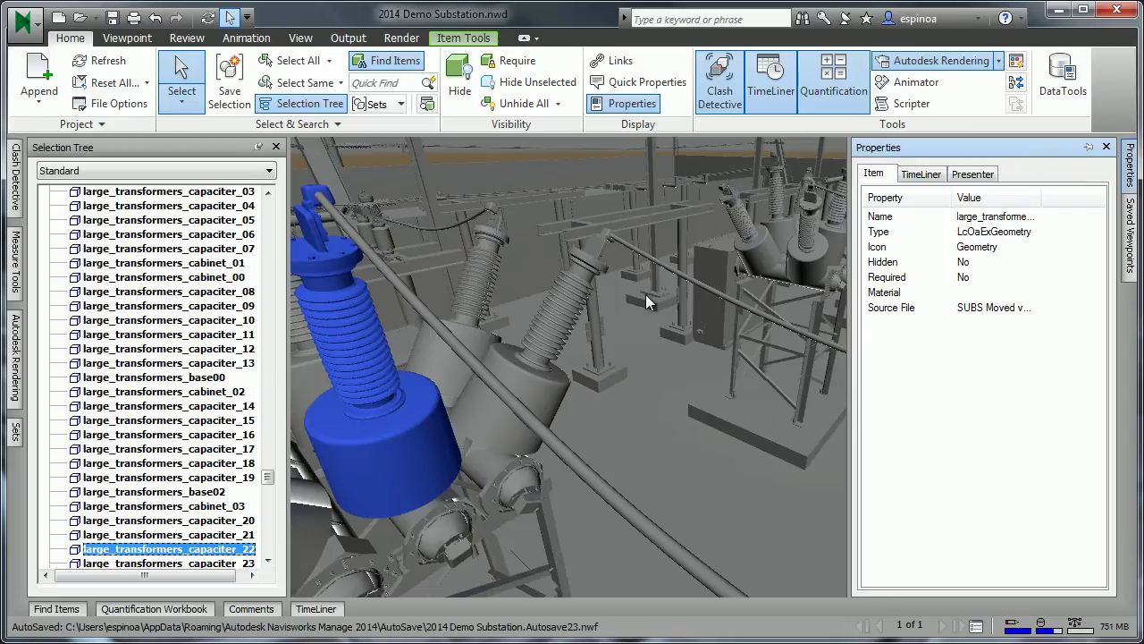
{"action": "key", "text": "Escape"}
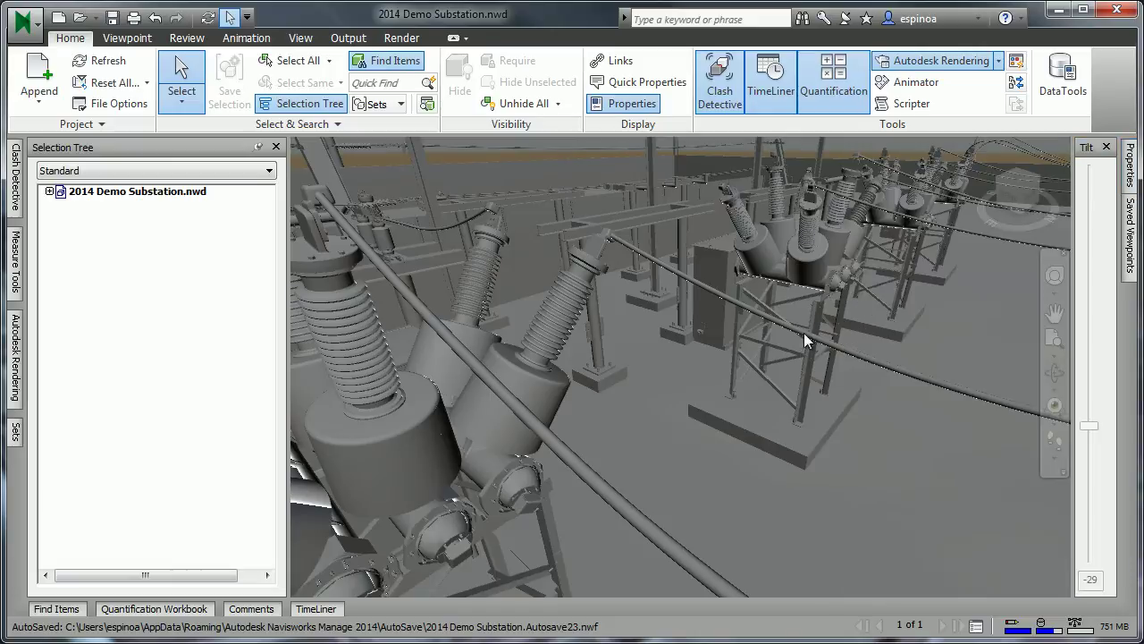
Step: Pan over to the switch supports and select insulator INP3B24K:017
{"action": "left_click", "coordinate": [1054, 312]}
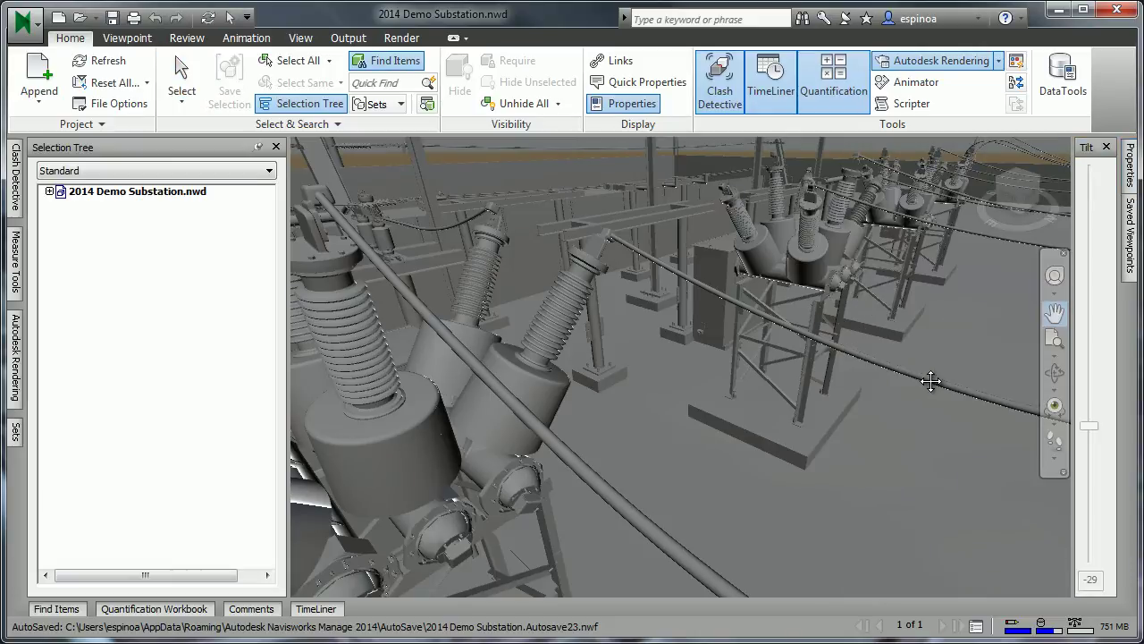
{"action": "left_click_drag", "start_coordinate": [798, 349], "coordinate": [643, 312]}
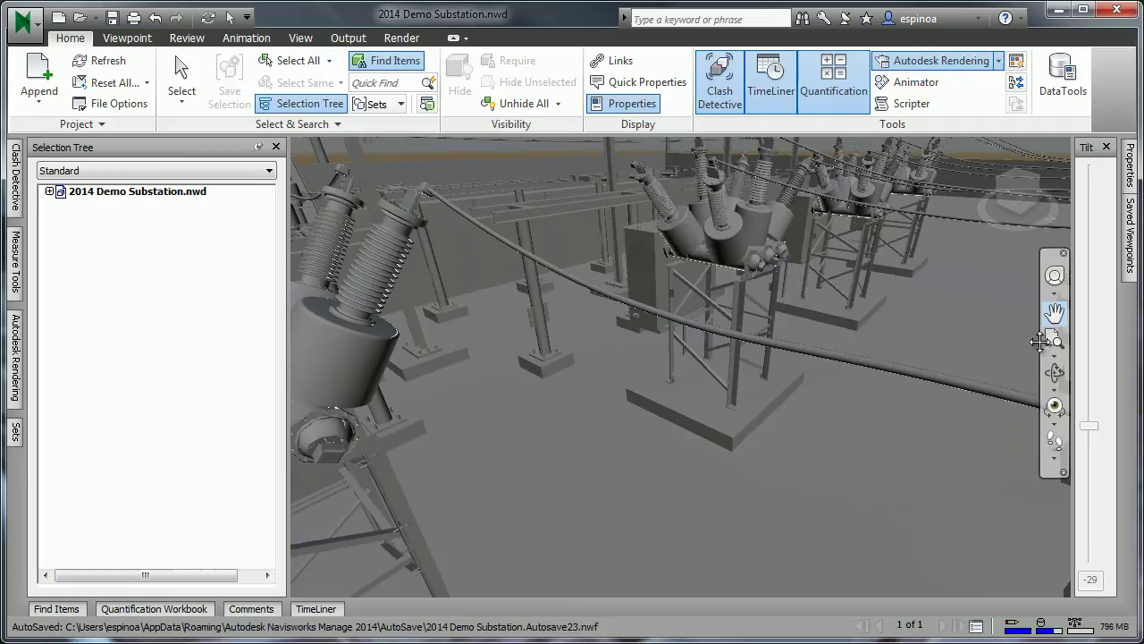
{"action": "left_click_drag", "start_coordinate": [955, 414], "coordinate": [738, 419]}
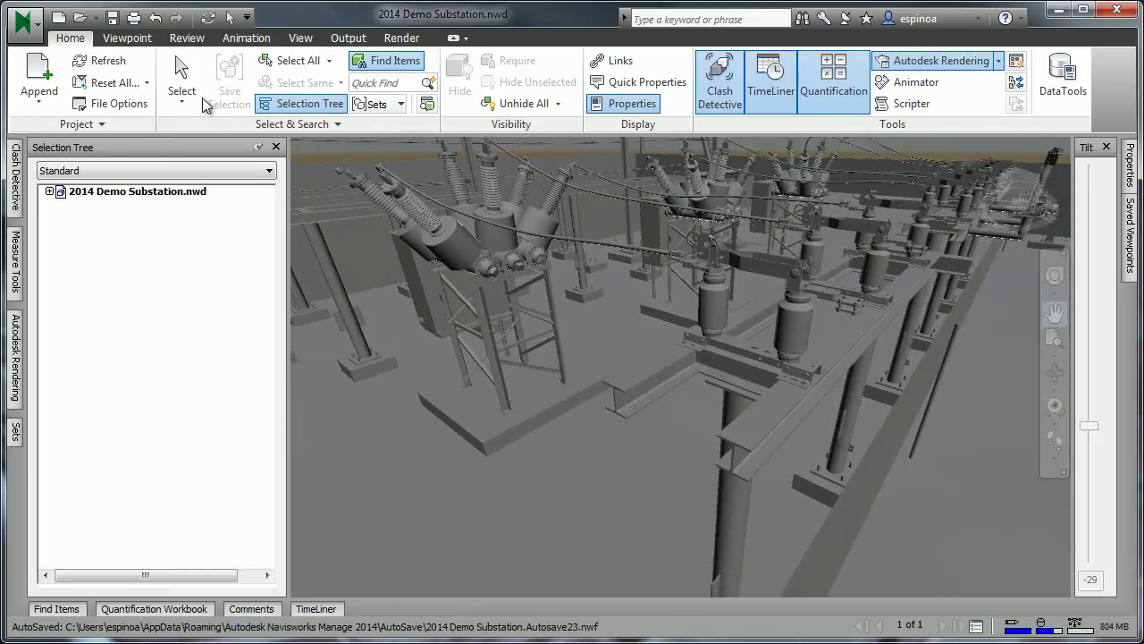
{"action": "left_click", "coordinate": [172, 73]}
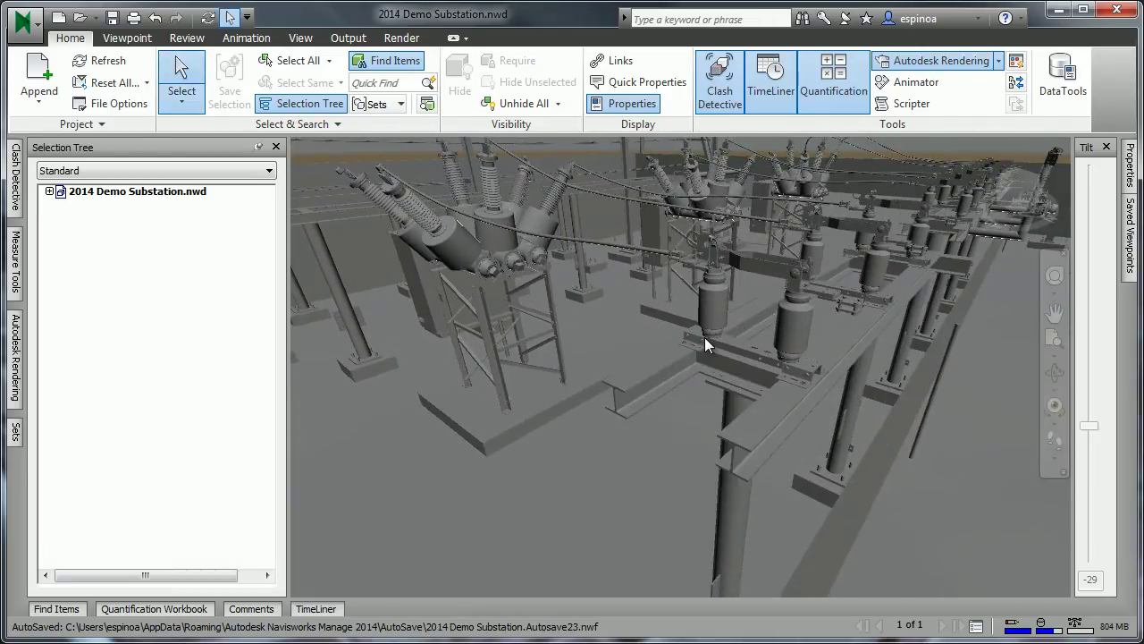
{"action": "left_click", "coordinate": [793, 327]}
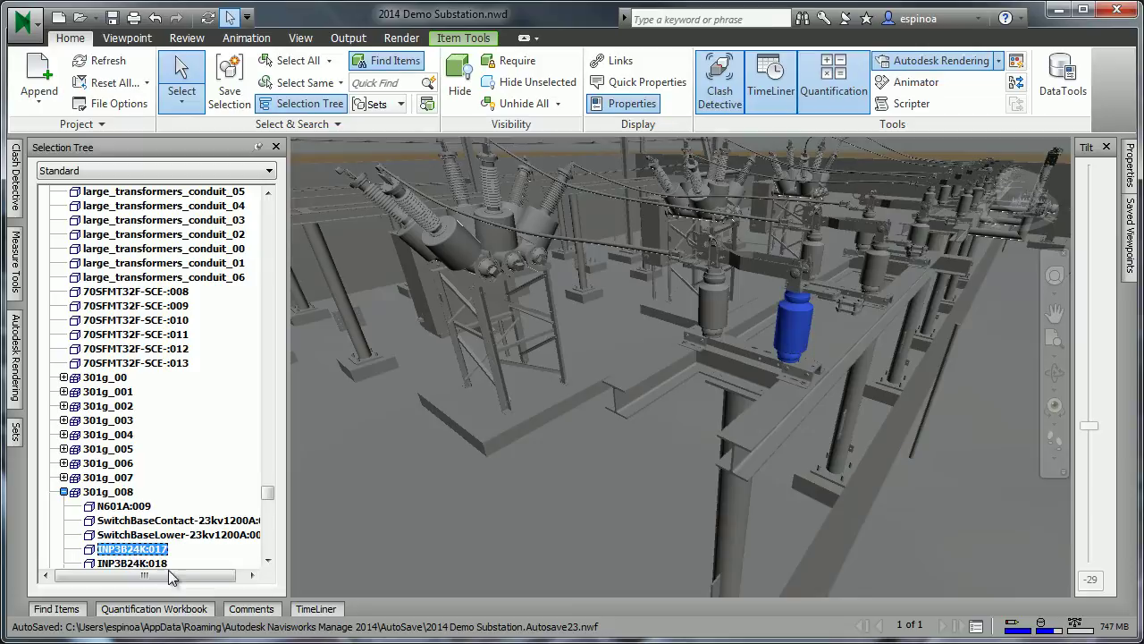
Step: Use Find Items with Item > Name > Contains > INP and find all matches
{"action": "left_click", "coordinate": [61, 610]}
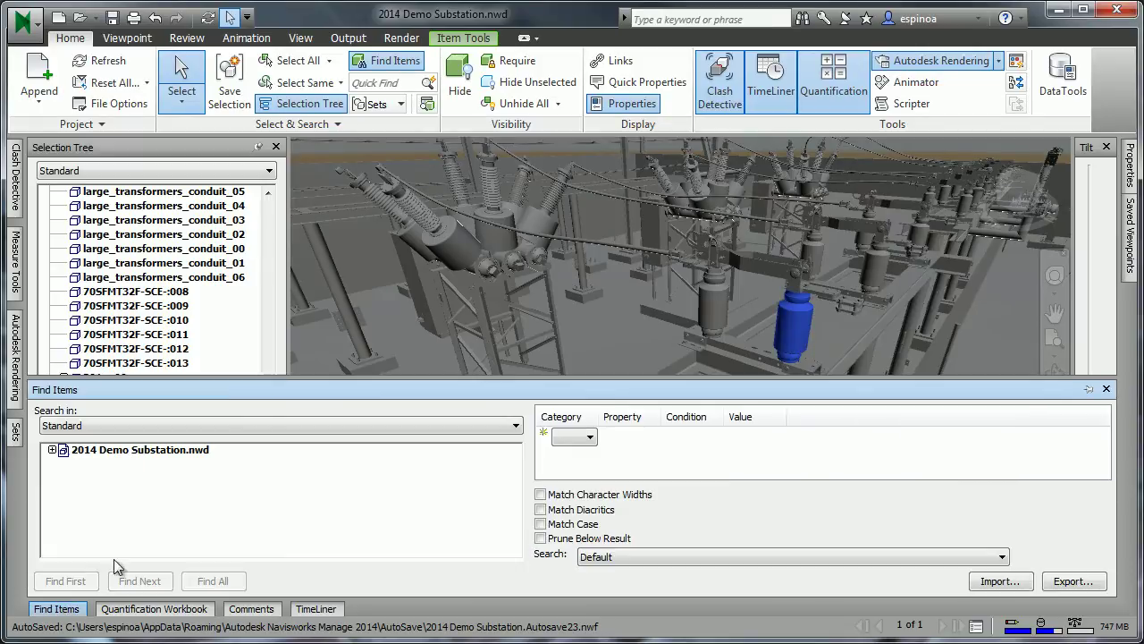
{"action": "left_click", "coordinate": [594, 438]}
{"action": "left_click", "coordinate": [590, 453]}
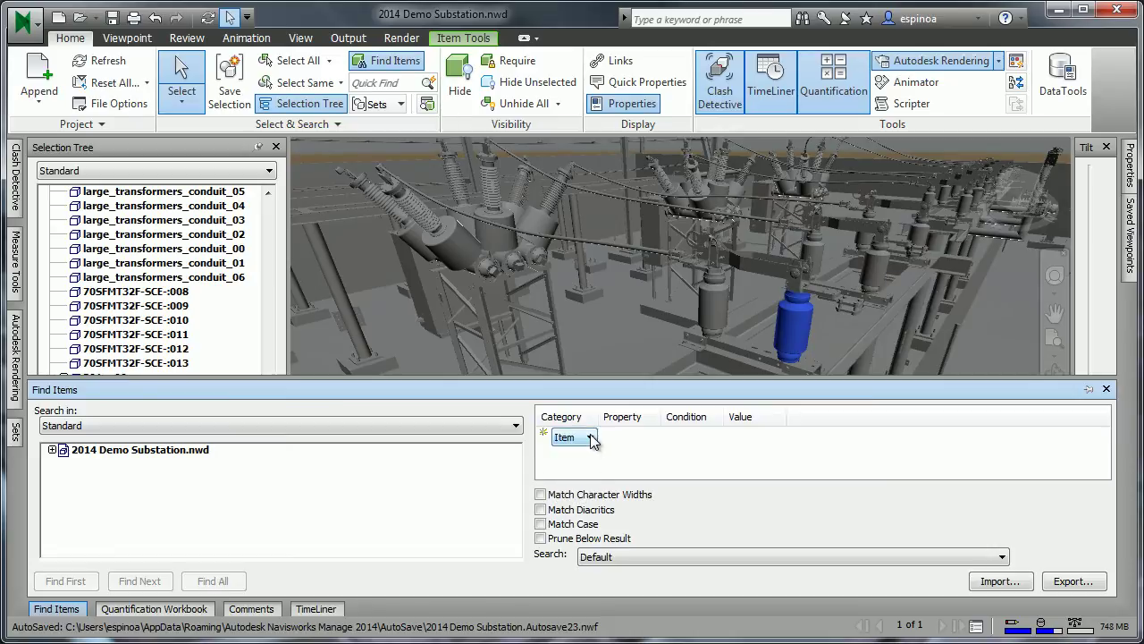
{"action": "left_click", "coordinate": [590, 441]}
{"action": "left_click", "coordinate": [572, 454]}
{"action": "left_click", "coordinate": [652, 437]}
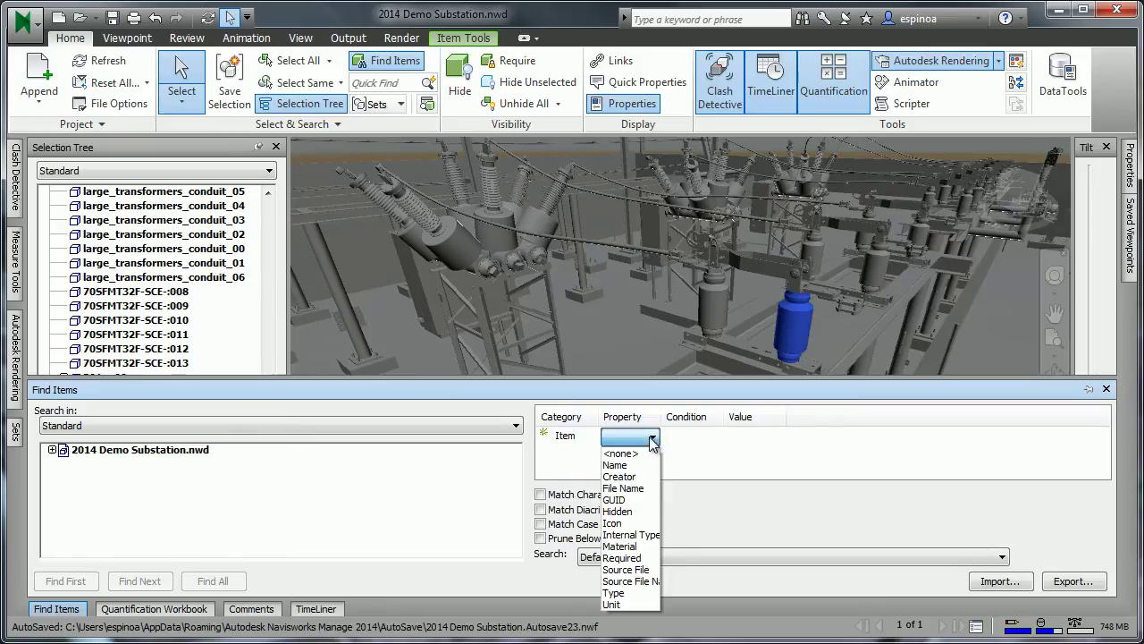
{"action": "left_click", "coordinate": [621, 465]}
{"action": "left_click", "coordinate": [694, 440]}
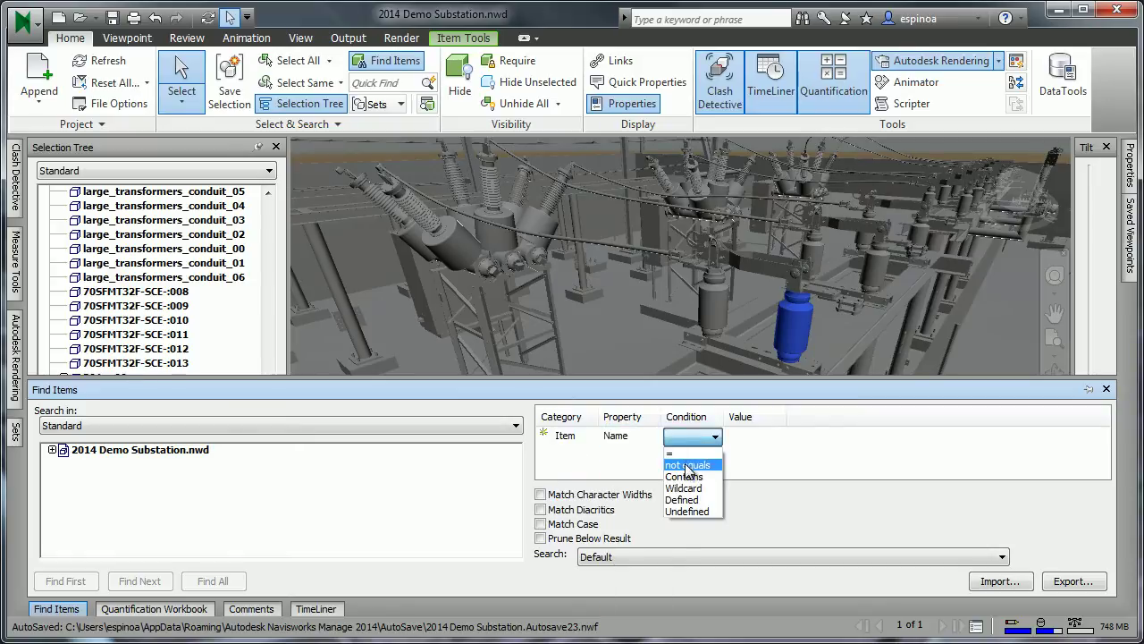
{"action": "left_click", "coordinate": [684, 476]}
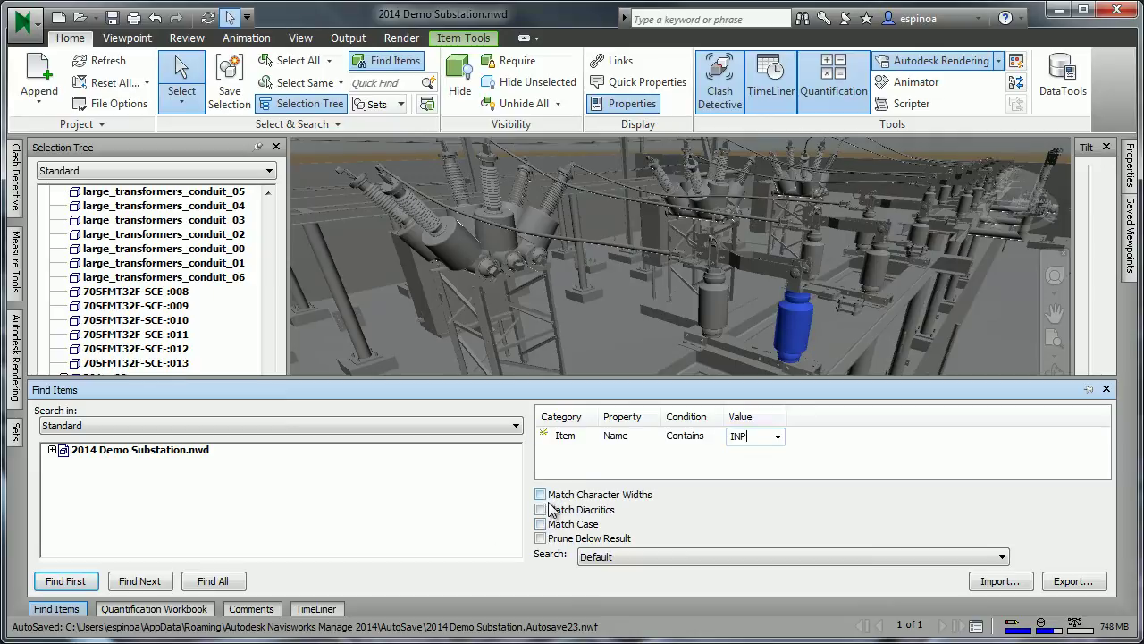
{"action": "left_click", "coordinate": [213, 581]}
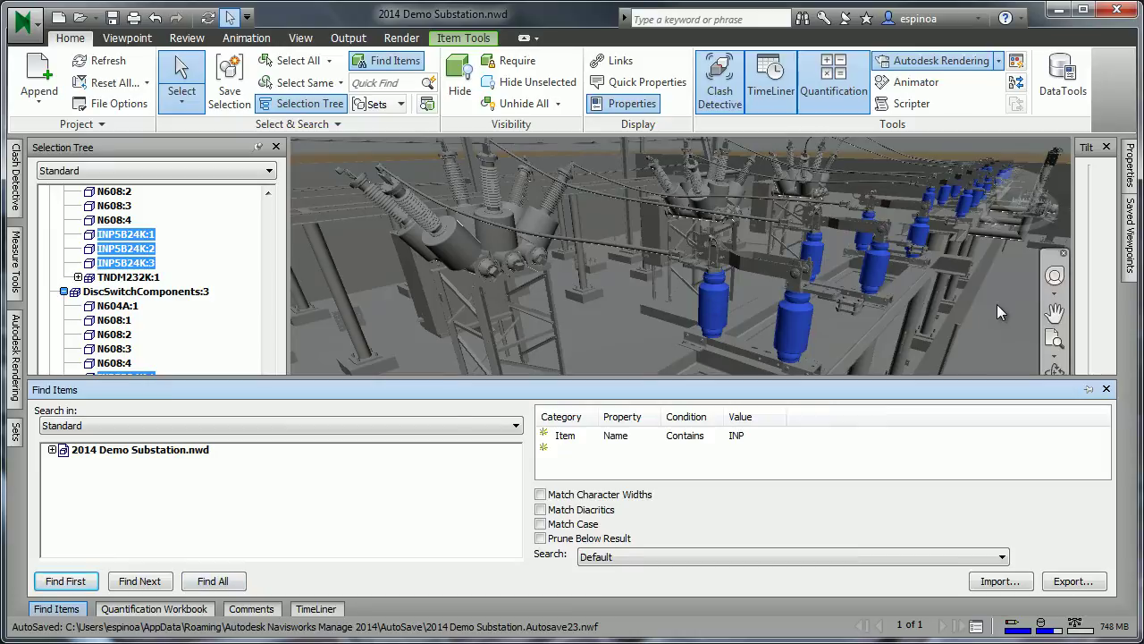
Step: Orbit and zoom out to see the selected INP items across the substation
{"action": "left_click", "coordinate": [1055, 369]}
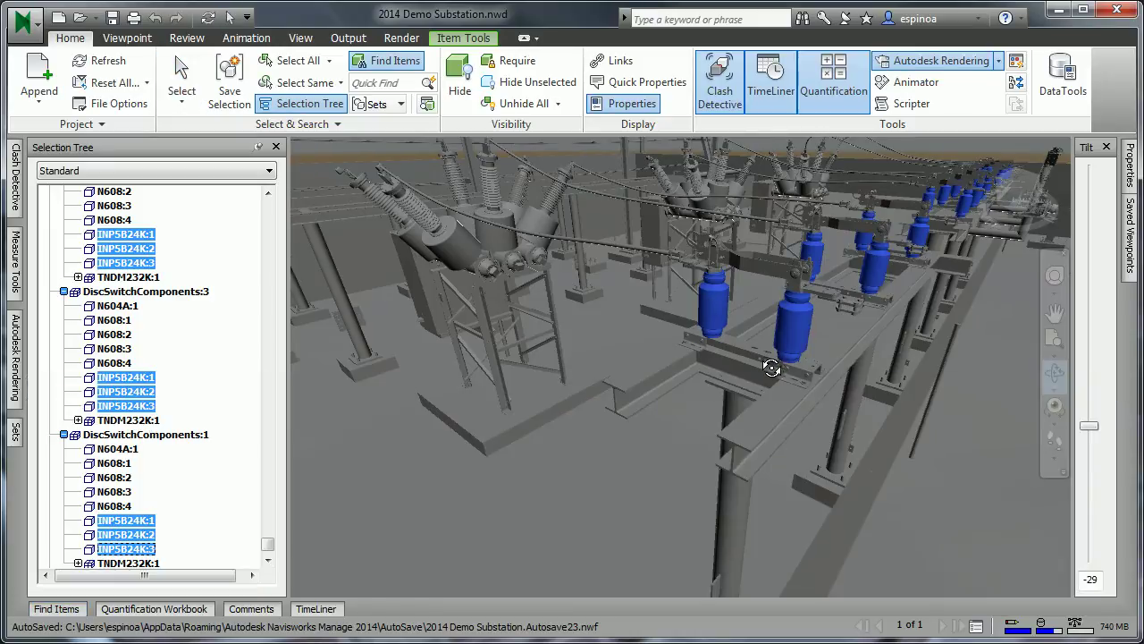
{"action": "mouse_move", "coordinate": [767, 367]}
{"action": "left_mouse_down"}
{"action": "mouse_move", "coordinate": [826, 371]}
{"action": "mouse_move", "coordinate": [814, 347]}
{"action": "mouse_move", "coordinate": [785, 356]}
{"action": "left_mouse_up"}
{"action": "scroll", "coordinate": [781, 354], "scroll_direction": "down", "scroll_amount": 3}
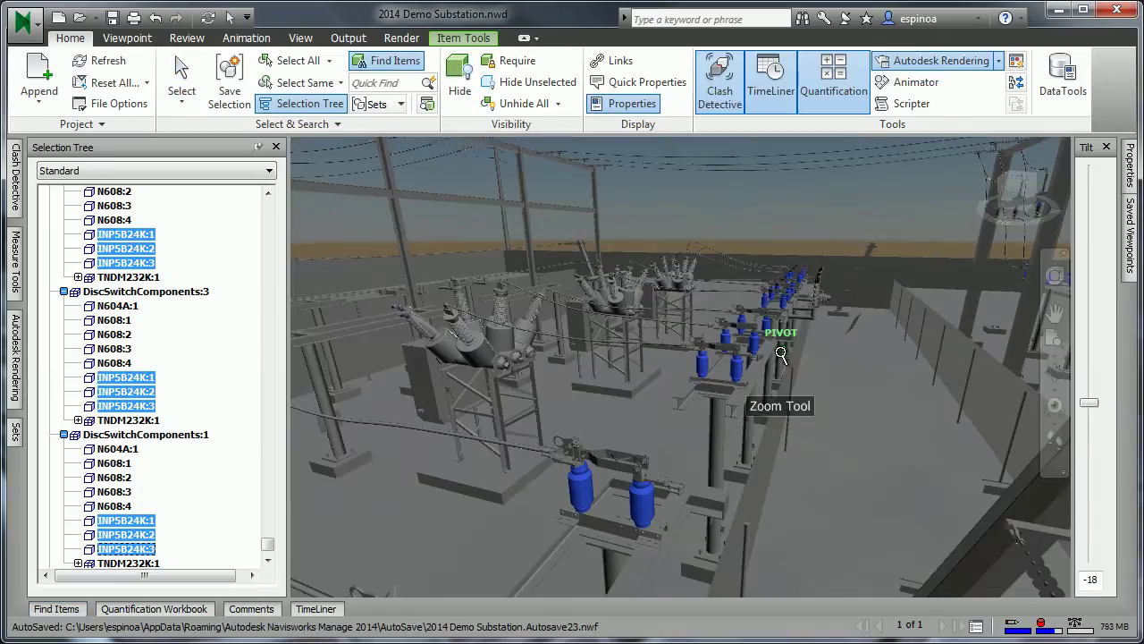
{"action": "scroll", "coordinate": [781, 355], "scroll_direction": "down", "scroll_amount": 2}
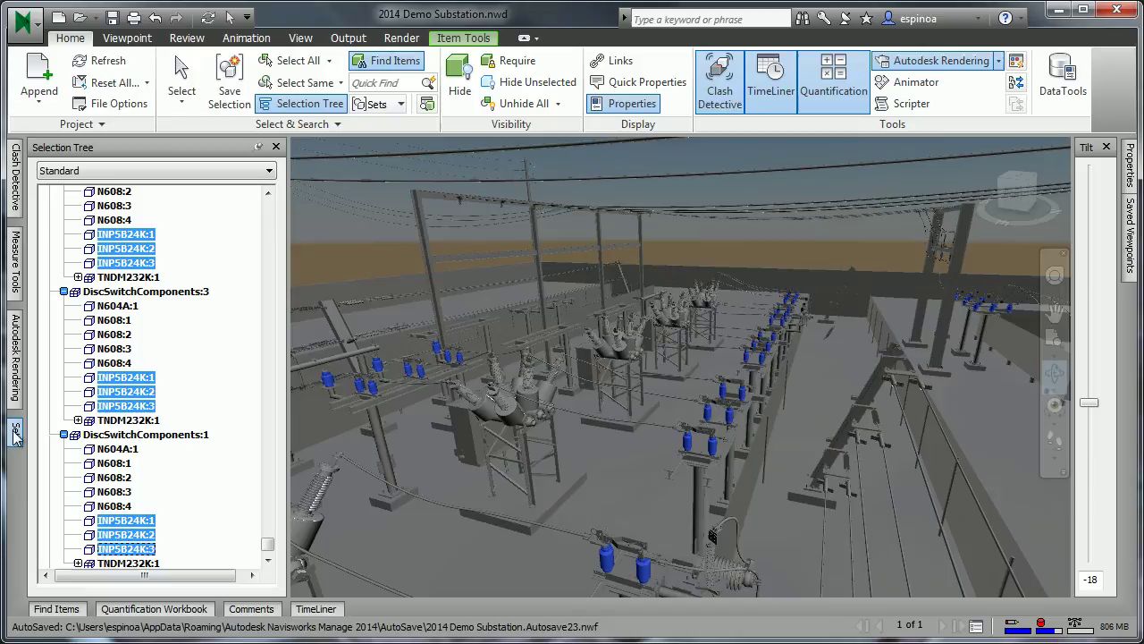
Step: Save the current selection as a set named All INPs, then deselect everything
{"action": "mouse_move", "coordinate": [16, 431]}
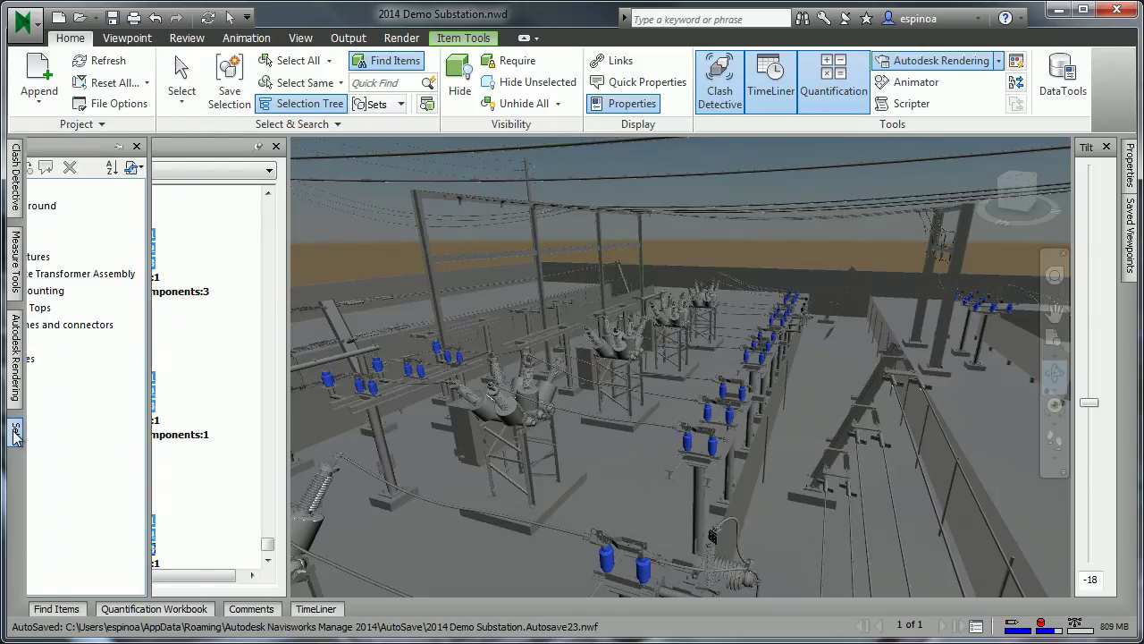
{"action": "right_click", "coordinate": [55, 401]}
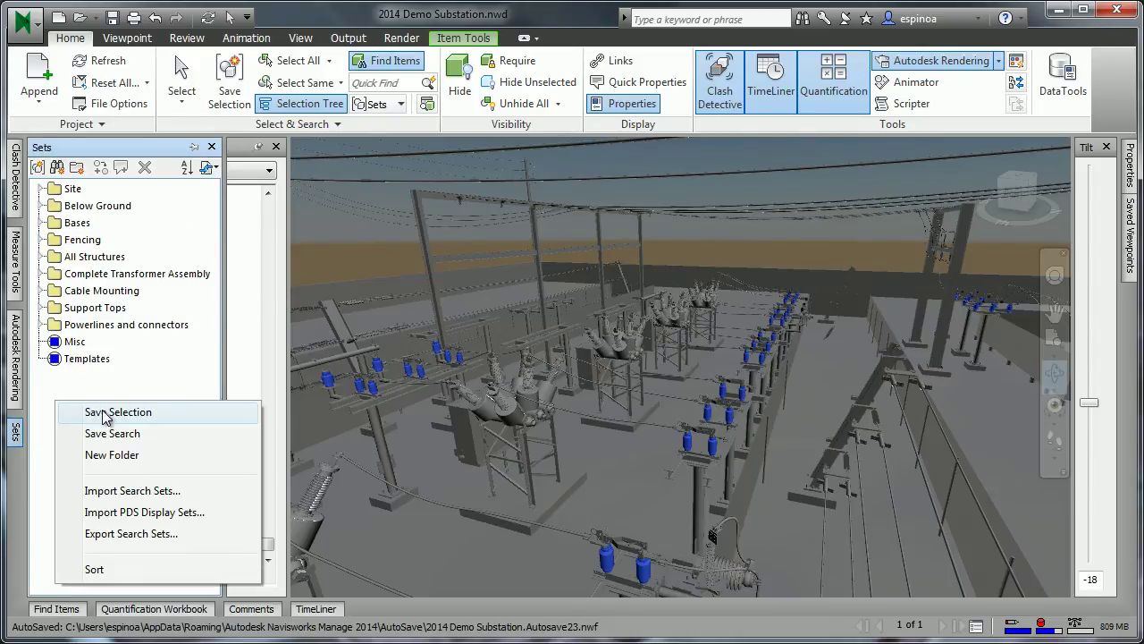
{"action": "left_click", "coordinate": [103, 412]}
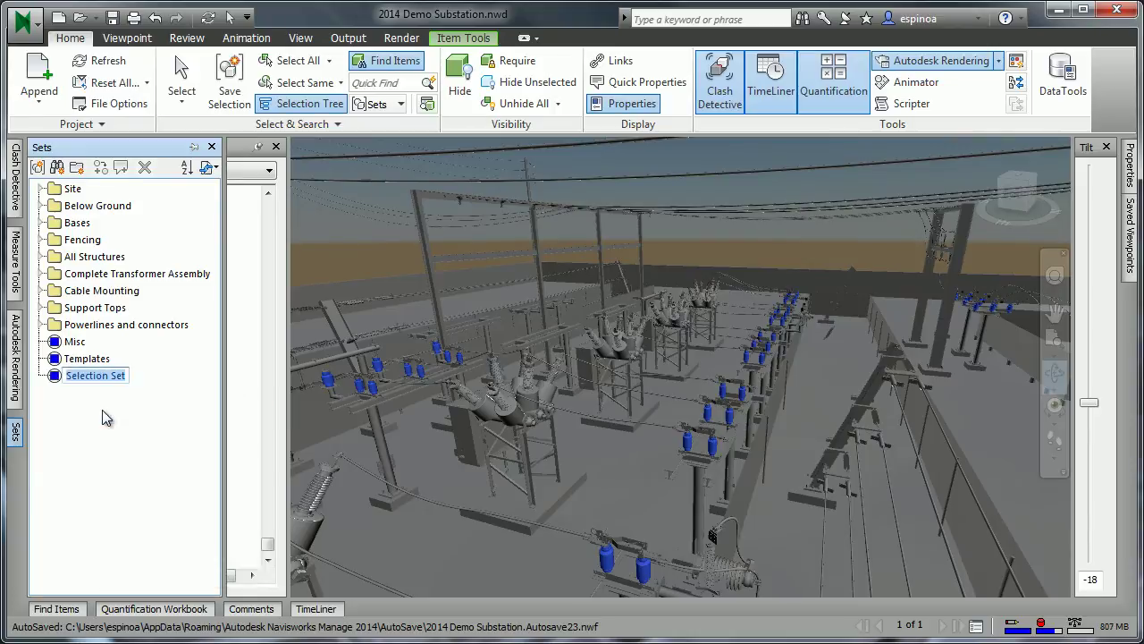
{"action": "type", "text": "All"}
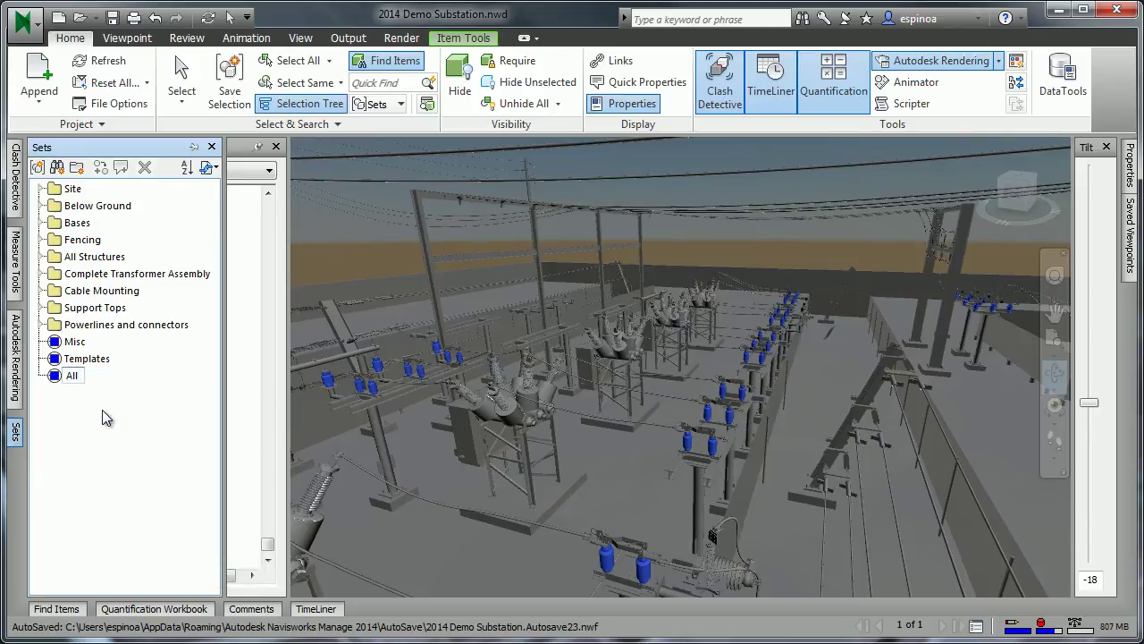
{"action": "type", "text": " INF"}
{"action": "type", "text": "s"}
{"action": "key", "text": "Return"}
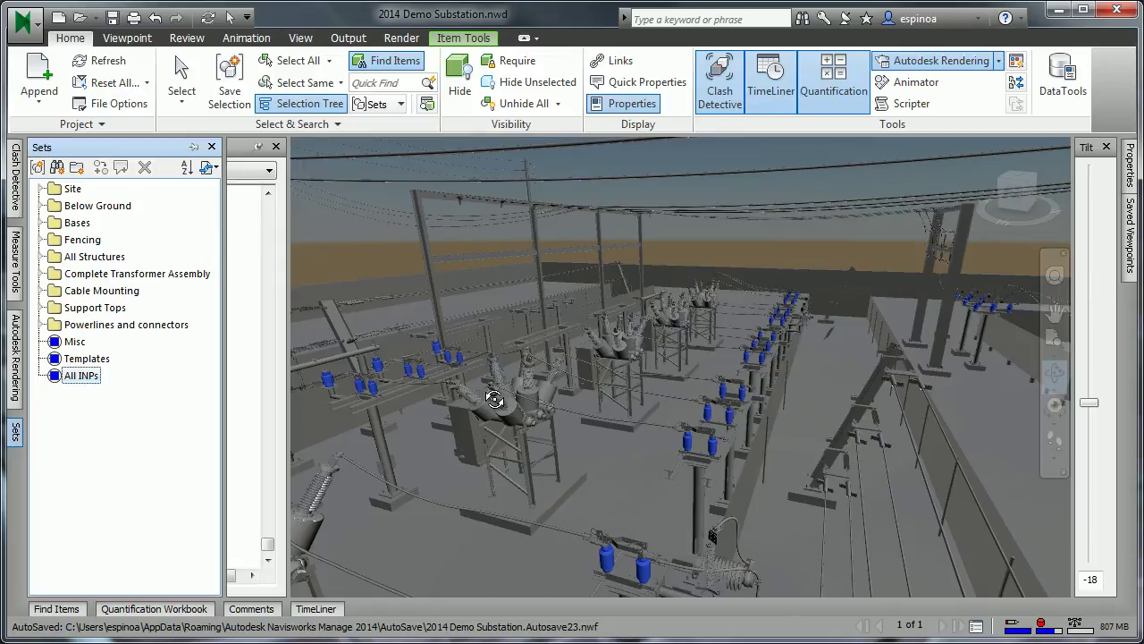
{"action": "key", "text": "Escape"}
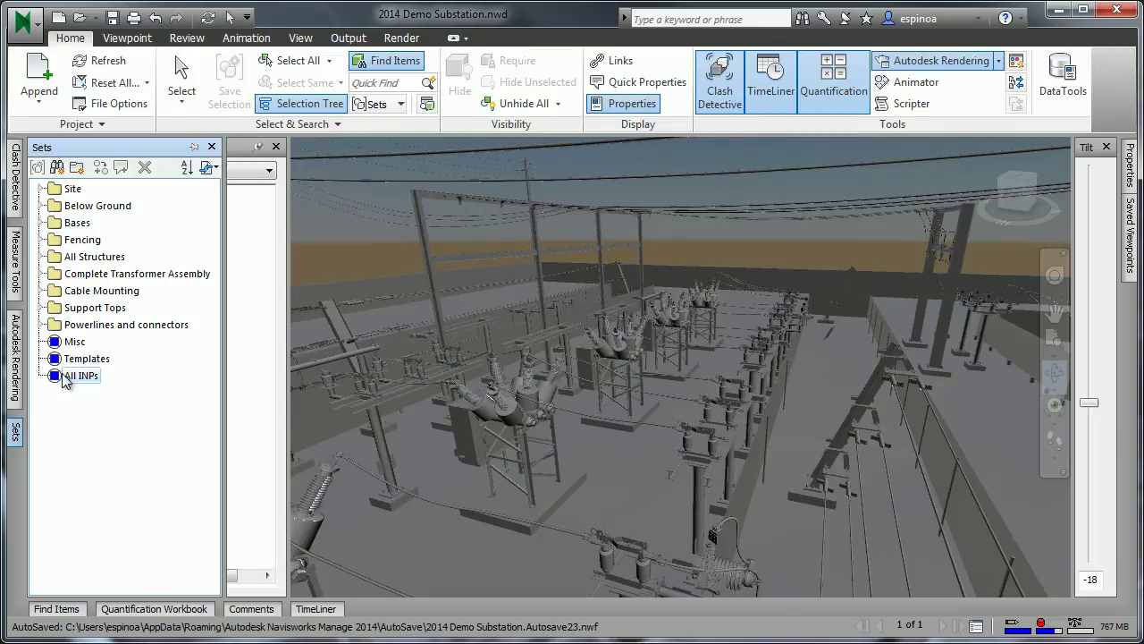
Step: Select the All INPs set and apply the Anodized - Red material to those insulators
{"action": "mouse_move", "coordinate": [17, 366]}
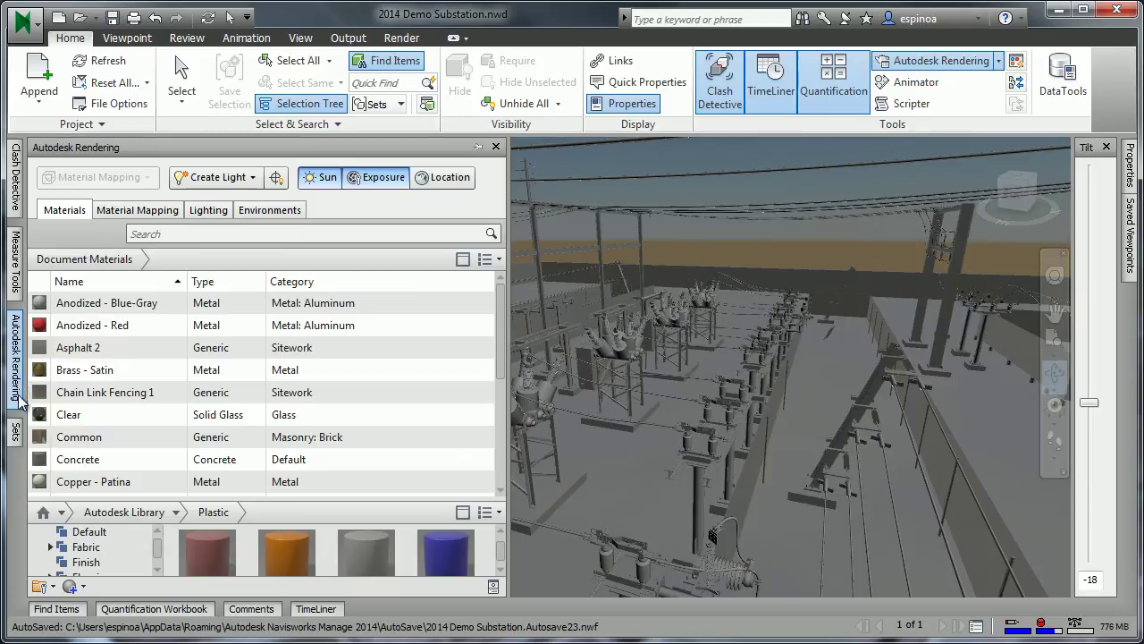
{"action": "mouse_move", "coordinate": [15, 430]}
{"action": "left_click", "coordinate": [81, 375]}
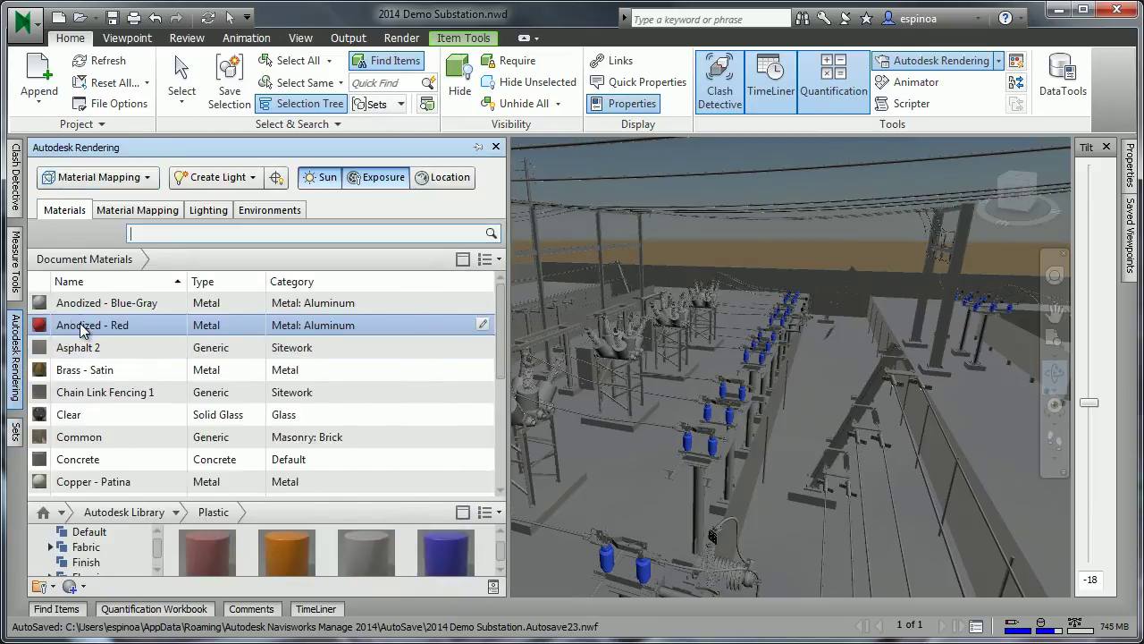
{"action": "left_click_drag", "start_coordinate": [79, 329], "coordinate": [733, 462]}
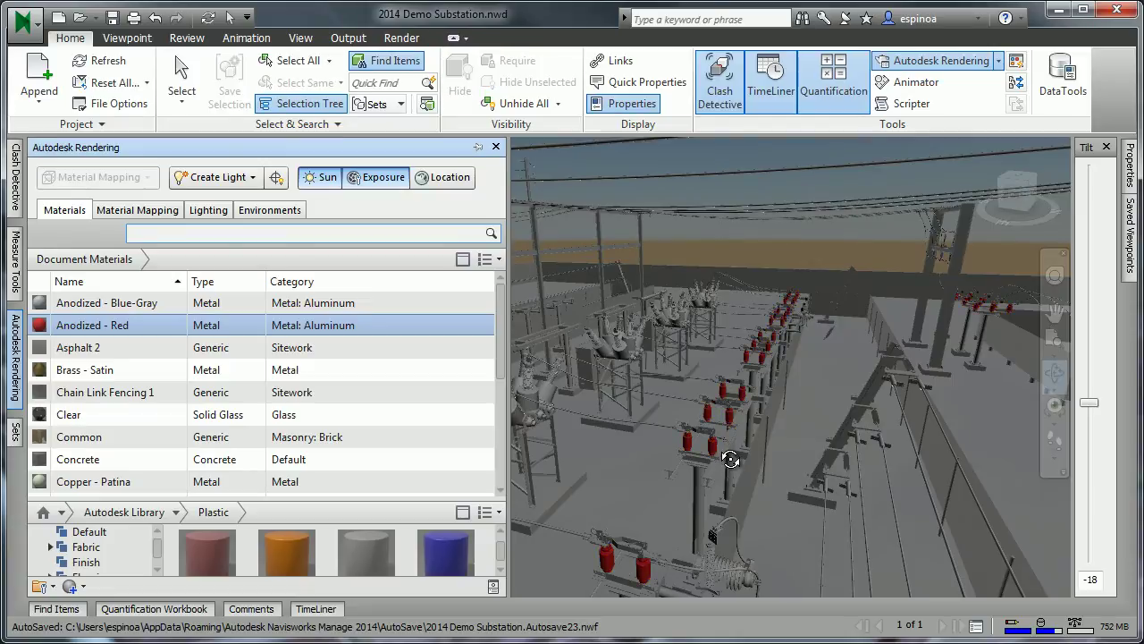
{"action": "scroll", "coordinate": [729, 454], "scroll_direction": "up", "scroll_amount": 3}
Step: Zoom and orbit close to the red insulators and save the view as 'Closeup of INPs'
{"action": "scroll", "coordinate": [713, 447], "scroll_direction": "up", "scroll_amount": 2}
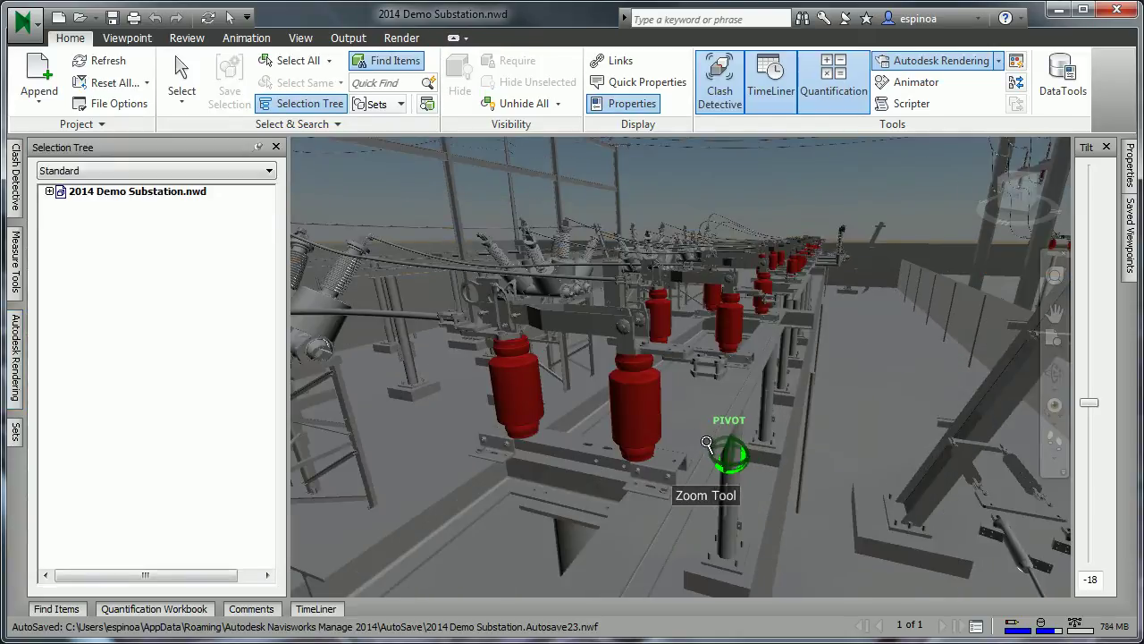
{"action": "scroll", "coordinate": [707, 442], "scroll_direction": "up", "scroll_amount": 3}
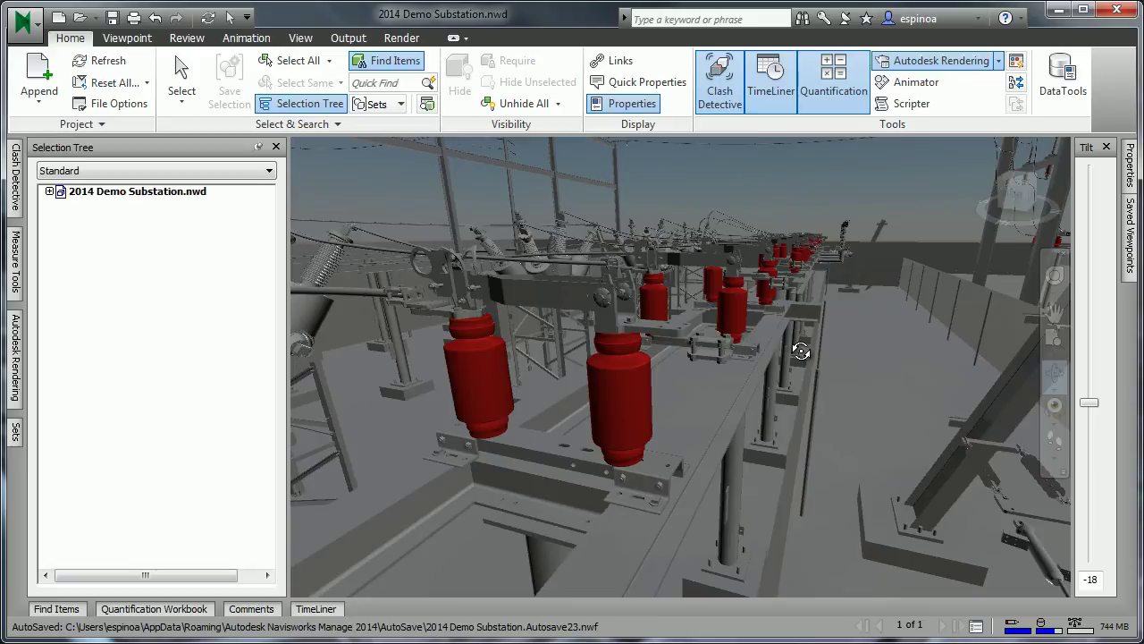
{"action": "mouse_move", "coordinate": [801, 351]}
{"action": "left_mouse_down"}
{"action": "mouse_move", "coordinate": [638, 383]}
{"action": "mouse_move", "coordinate": [539, 357]}
{"action": "mouse_move", "coordinate": [721, 370]}
{"action": "mouse_move", "coordinate": [741, 339]}
{"action": "left_mouse_up"}
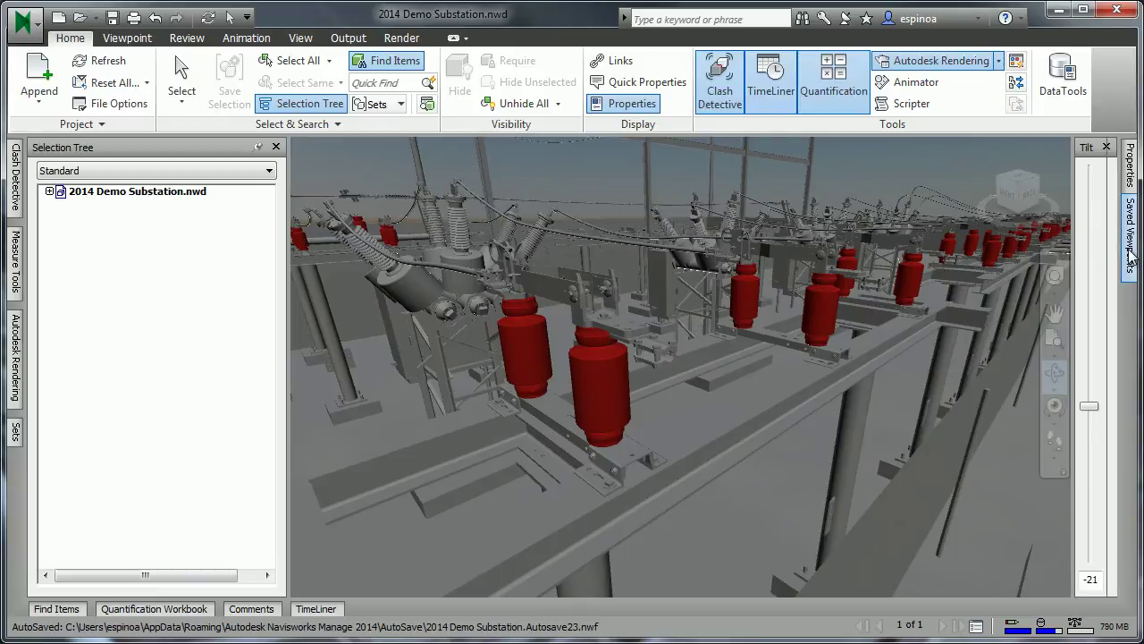
{"action": "mouse_move", "coordinate": [1130, 255]}
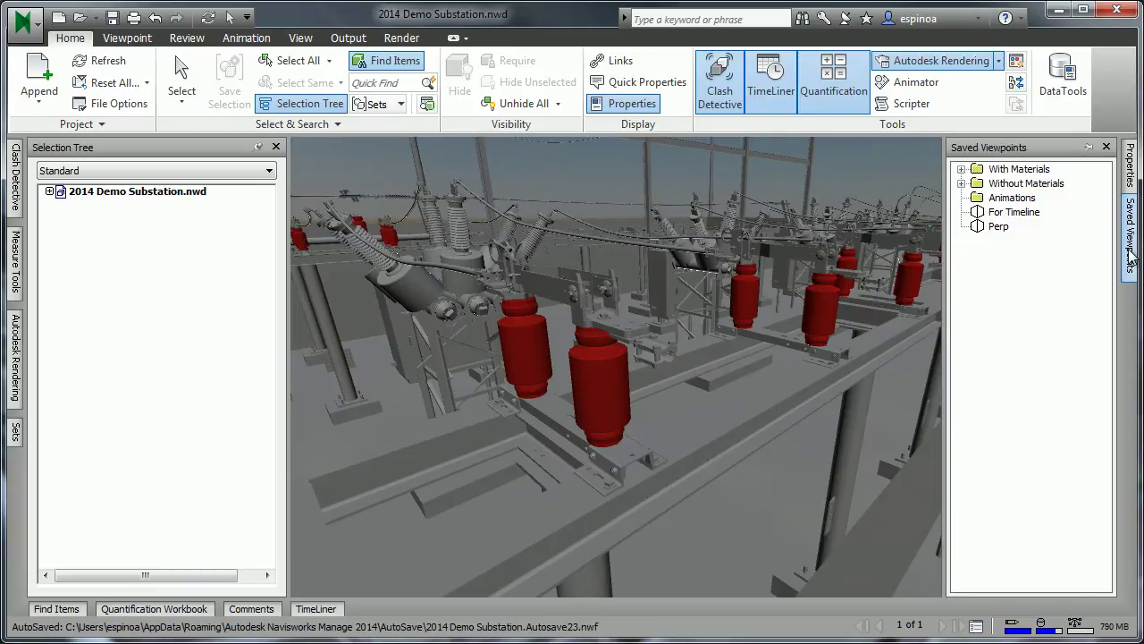
{"action": "right_click", "coordinate": [988, 275]}
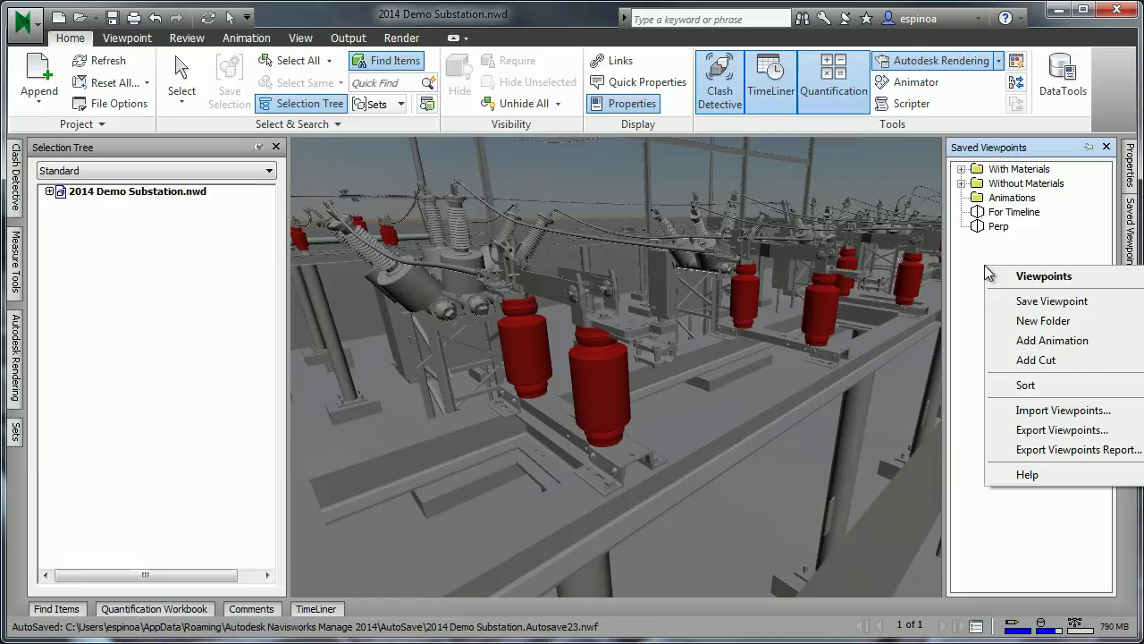
{"action": "left_click", "coordinate": [1032, 300]}
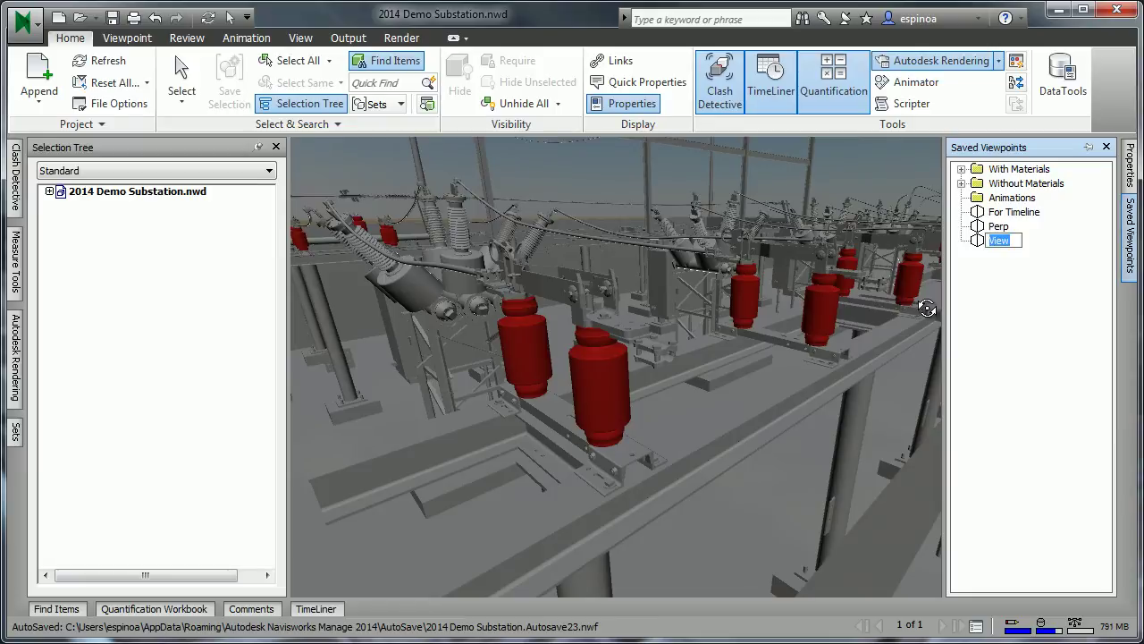
{"action": "type", "text": "Closeup of INP"}
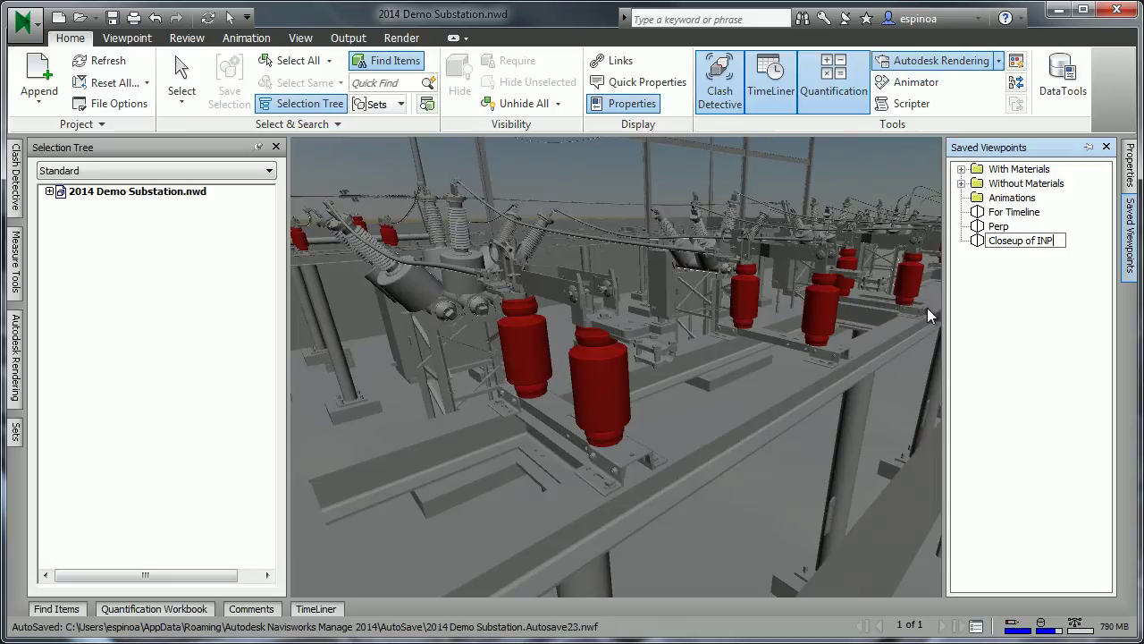
{"action": "type", "text": "s"}
{"action": "key", "text": "Return"}
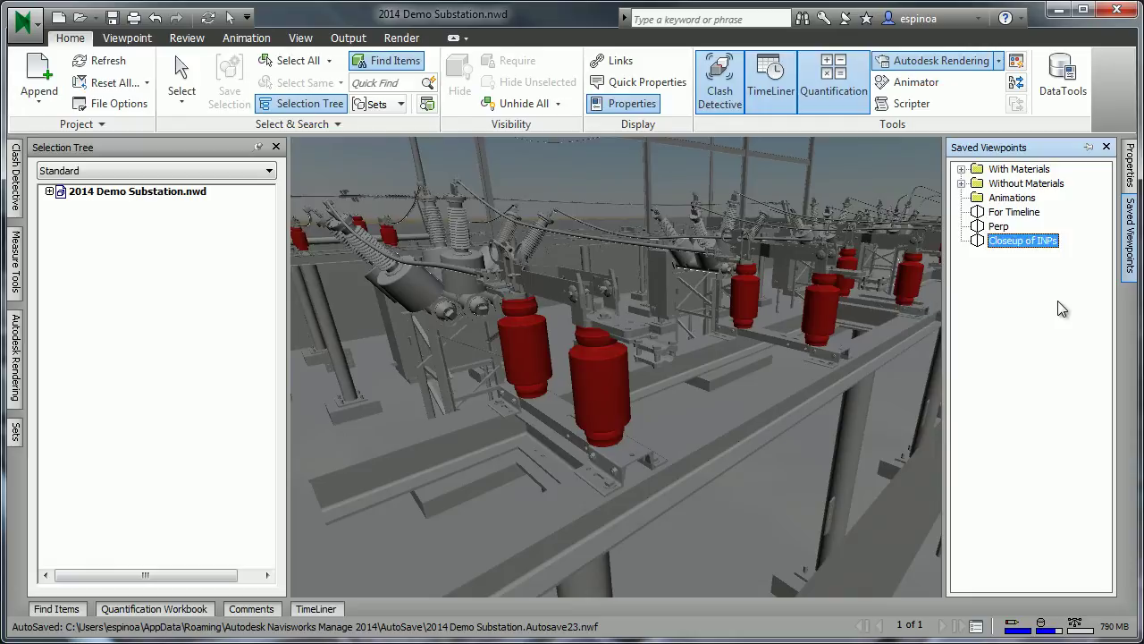
Step: Expand With Materials and step through Greys, Overview w Materials, Closeup w Materials, ending on Different Materials
{"action": "left_click", "coordinate": [961, 170]}
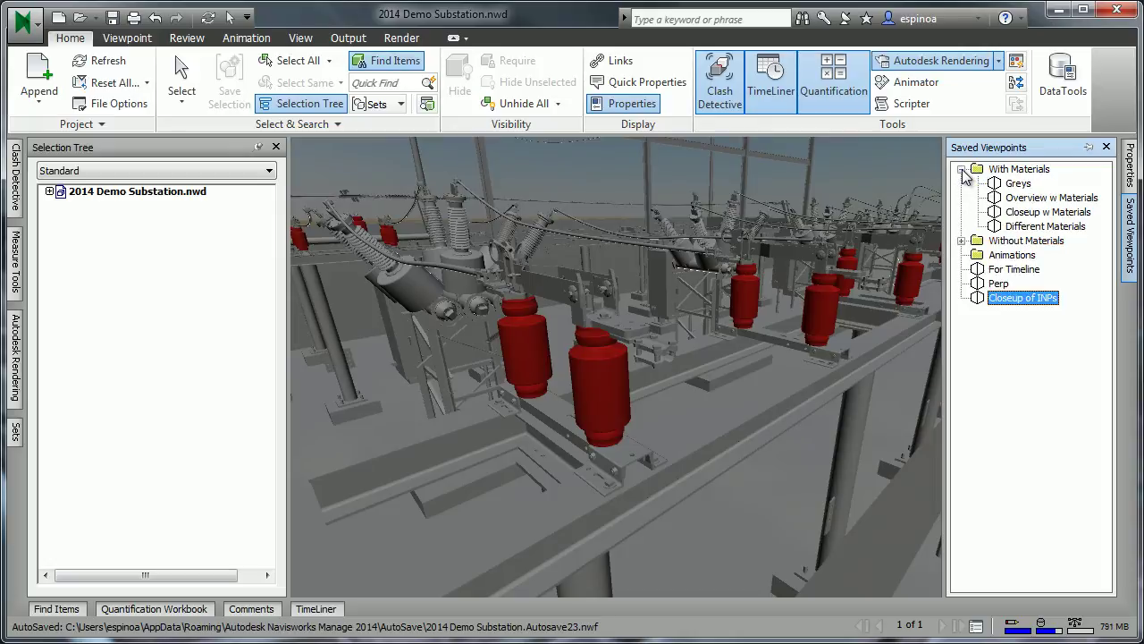
{"action": "left_click", "coordinate": [1019, 184]}
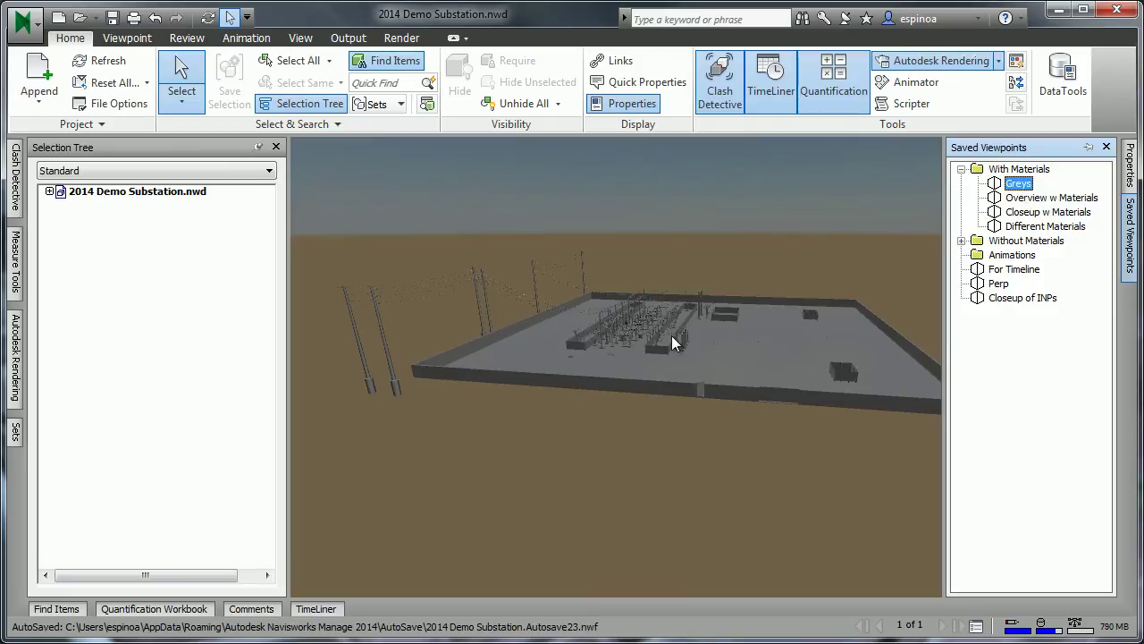
{"action": "left_click", "coordinate": [1037, 198]}
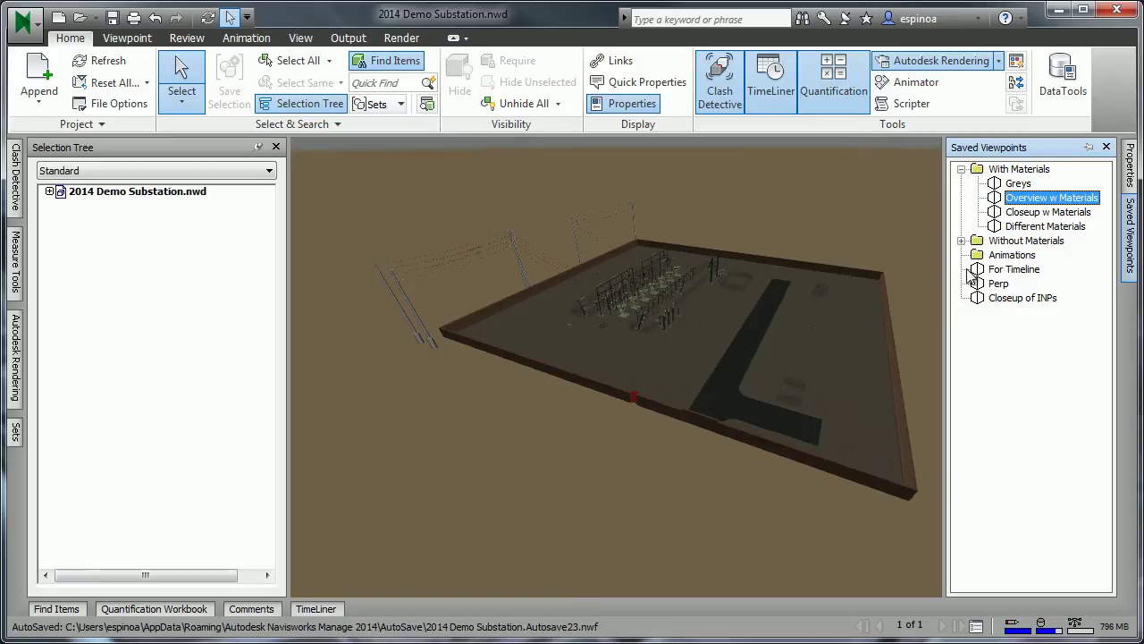
{"action": "left_click", "coordinate": [1019, 184]}
{"action": "left_click", "coordinate": [1028, 198]}
{"action": "left_click", "coordinate": [1037, 211]}
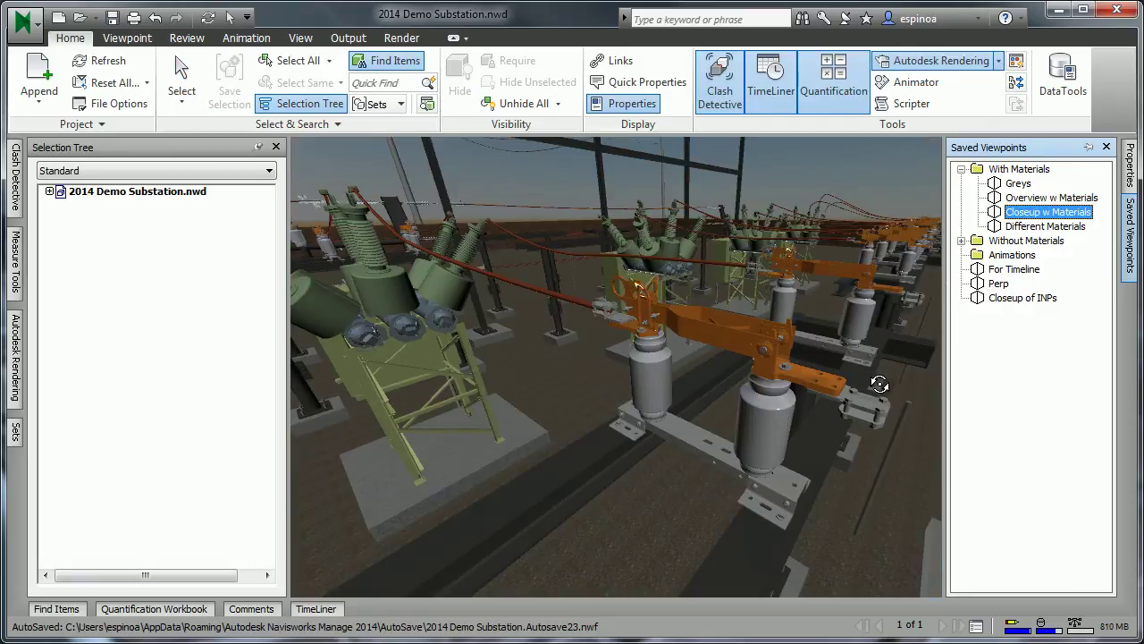
{"action": "left_click", "coordinate": [1025, 227]}
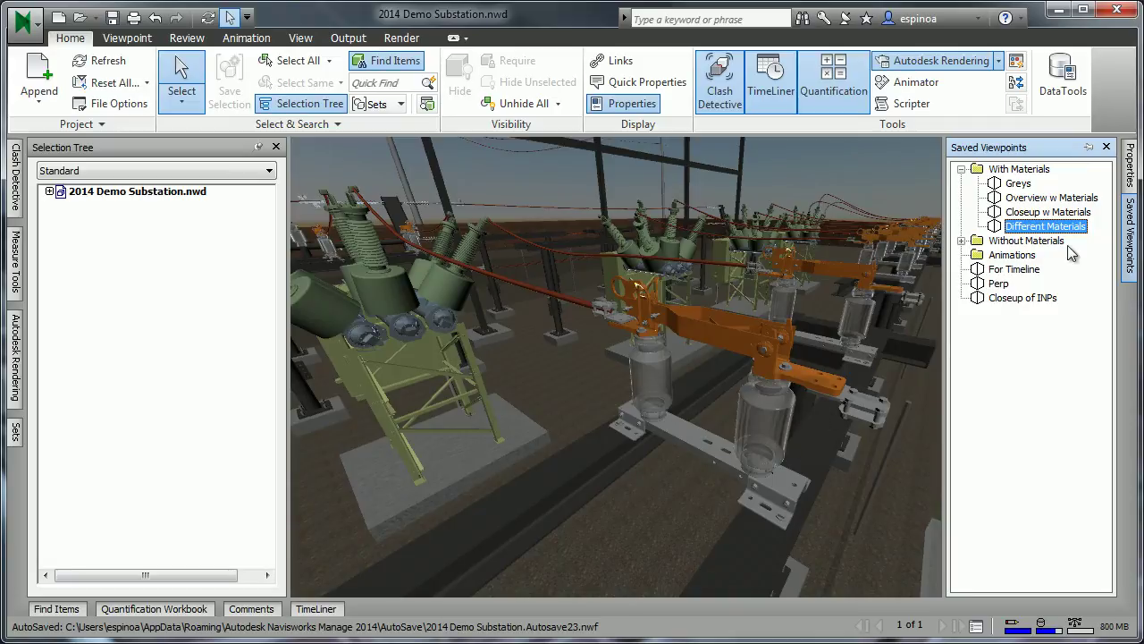
Step: Select the All INPs set, hide those insulators, then unhide them
{"action": "left_click", "coordinate": [16, 432]}
{"action": "left_click", "coordinate": [81, 375]}
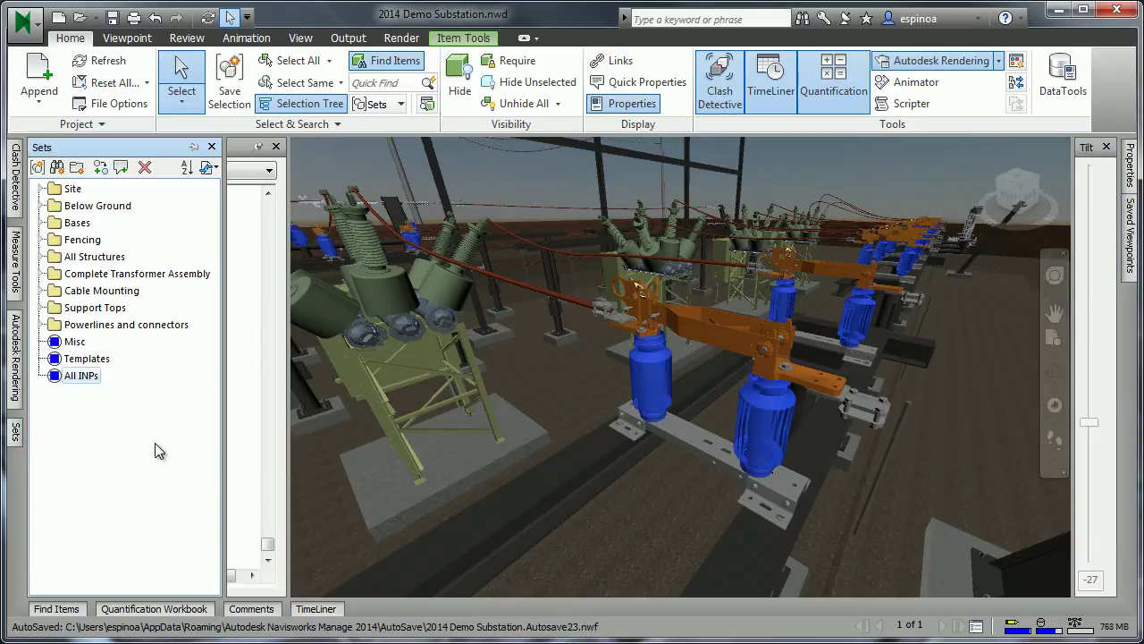
{"action": "left_click", "coordinate": [459, 93]}
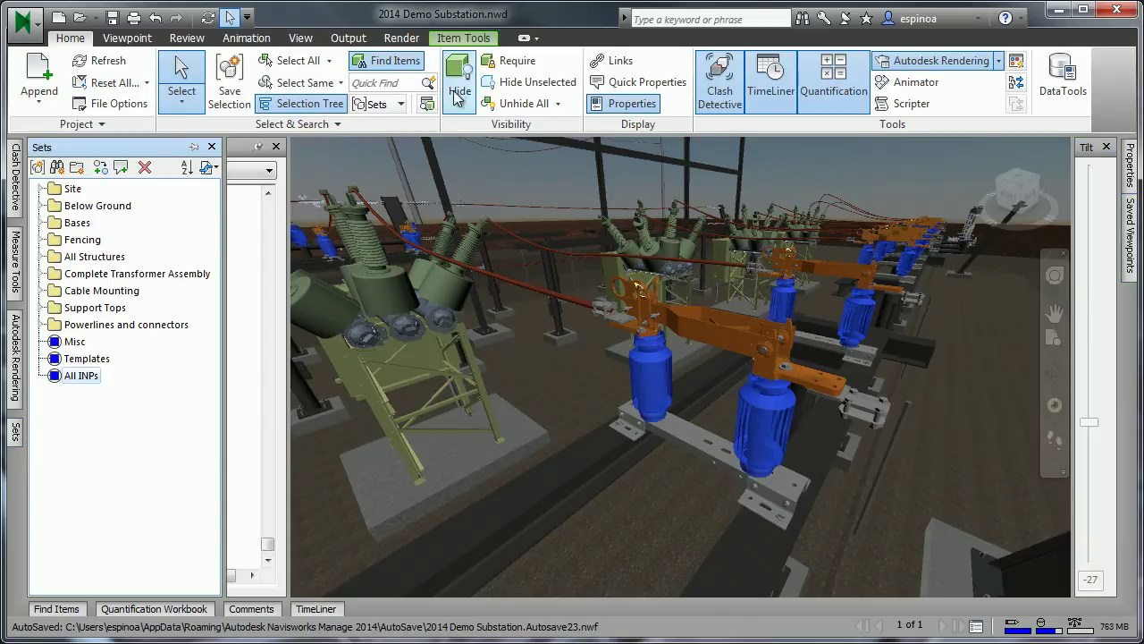
{"action": "left_click", "coordinate": [518, 103]}
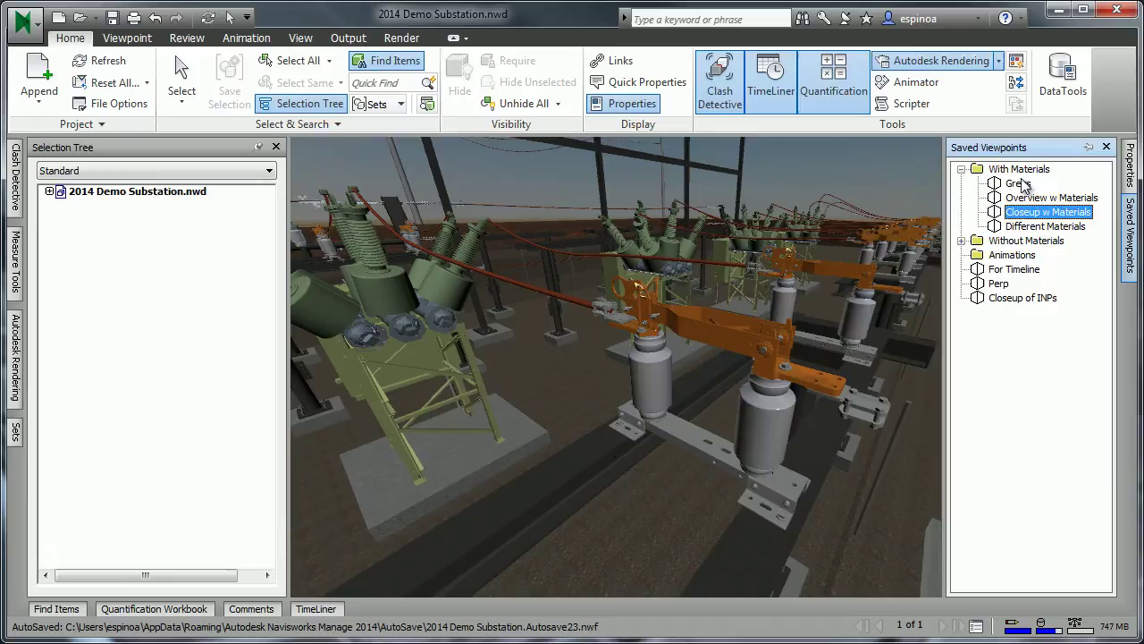
Step: Go through Greys and Overview w Materials to Closeup w Materials, then expand Without Materials
{"action": "left_click", "coordinate": [1019, 183]}
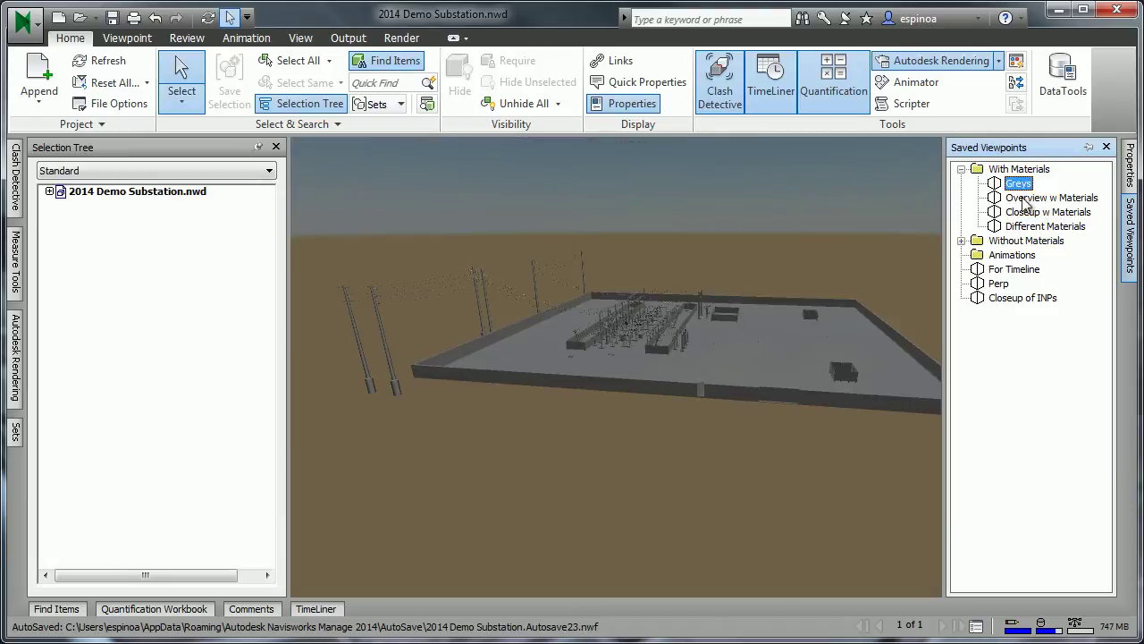
{"action": "left_click", "coordinate": [1021, 198]}
{"action": "left_click", "coordinate": [1021, 211]}
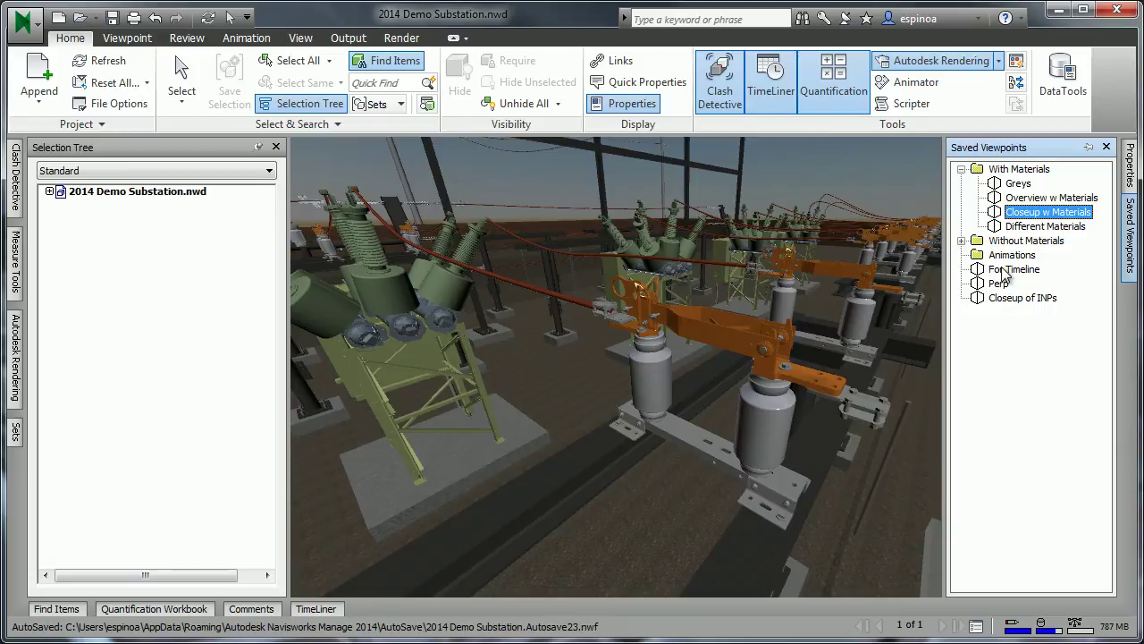
{"action": "left_click", "coordinate": [962, 242]}
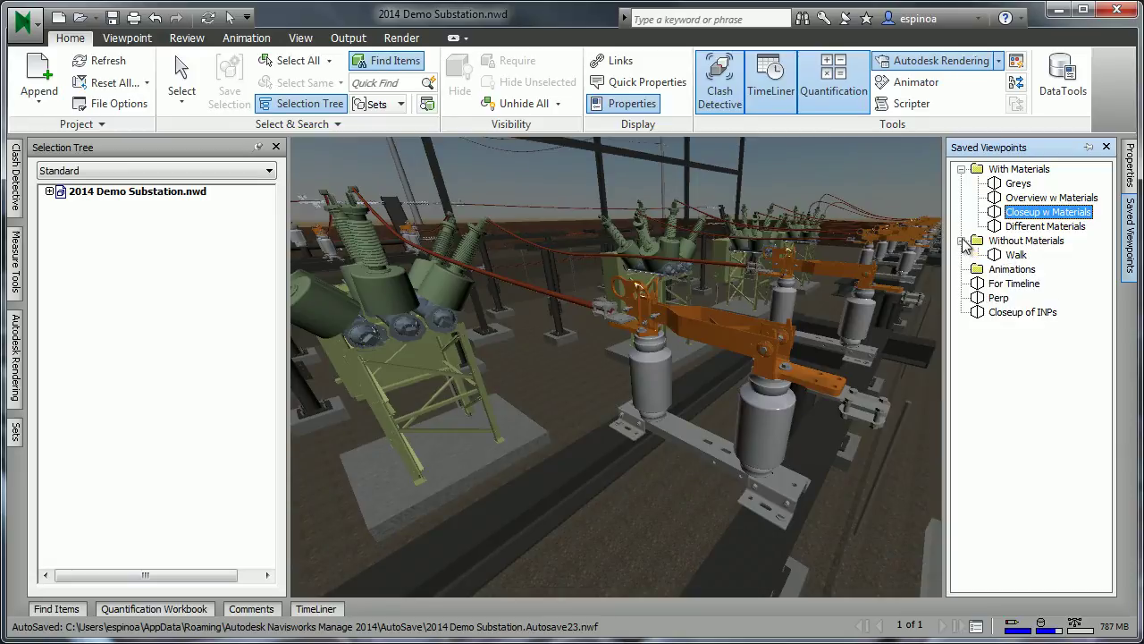
Step: Go to the Walk viewpoint and walk forward, turning right toward the substation gantries
{"action": "left_click", "coordinate": [1010, 256]}
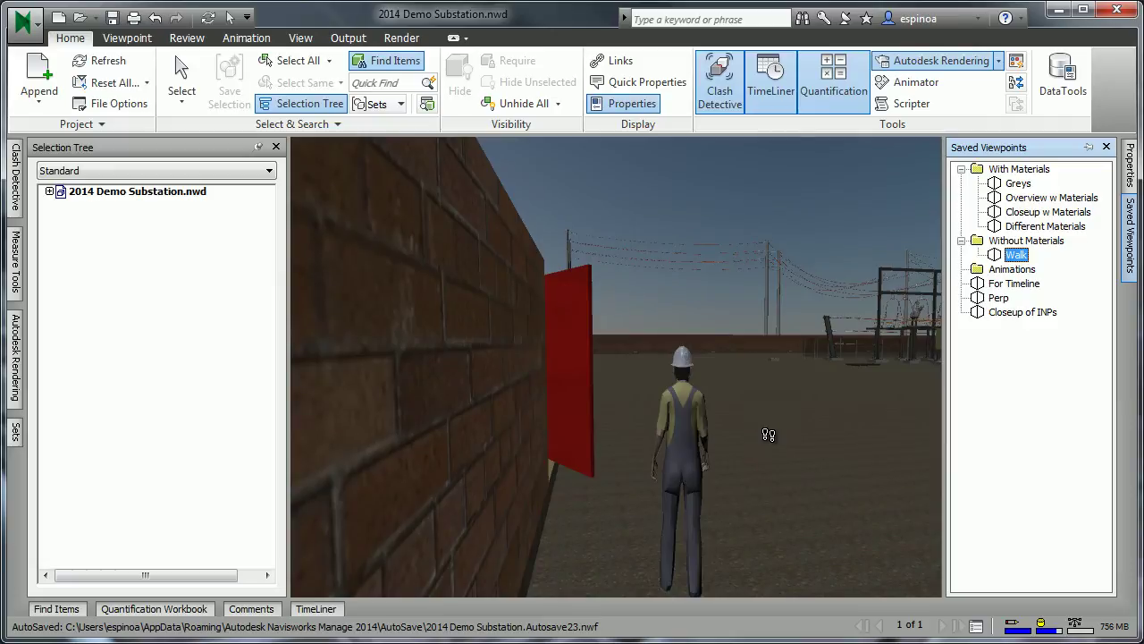
{"action": "left_click_drag", "start_coordinate": [767, 436], "coordinate": [824, 382]}
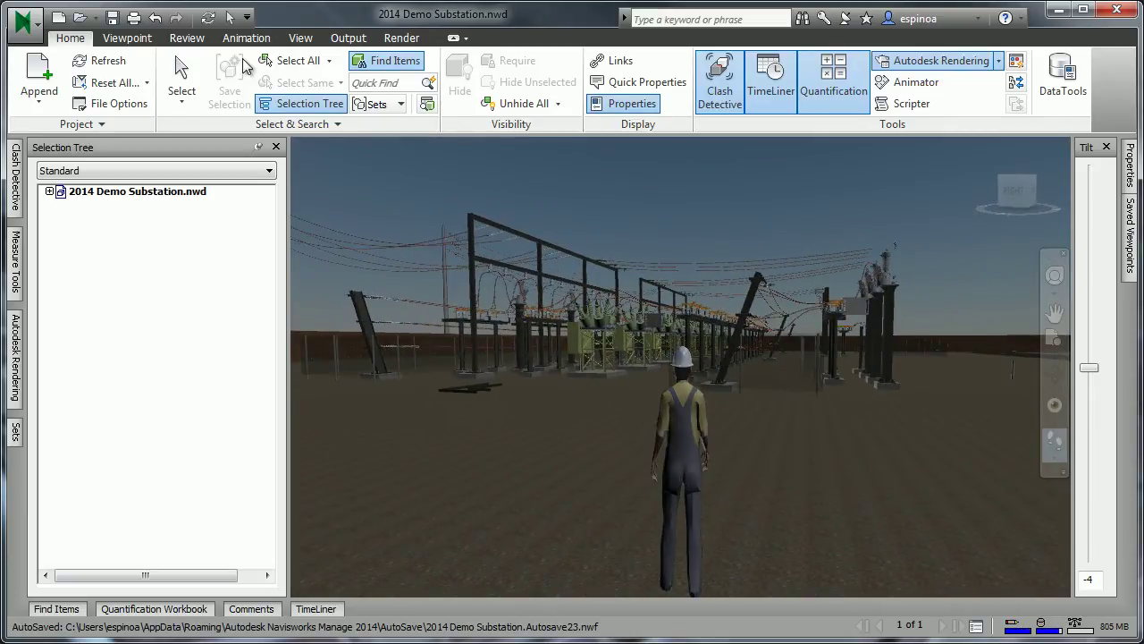
Step: Record a walk-through toward the substation and save it as Animation1
{"action": "left_click", "coordinate": [236, 39]}
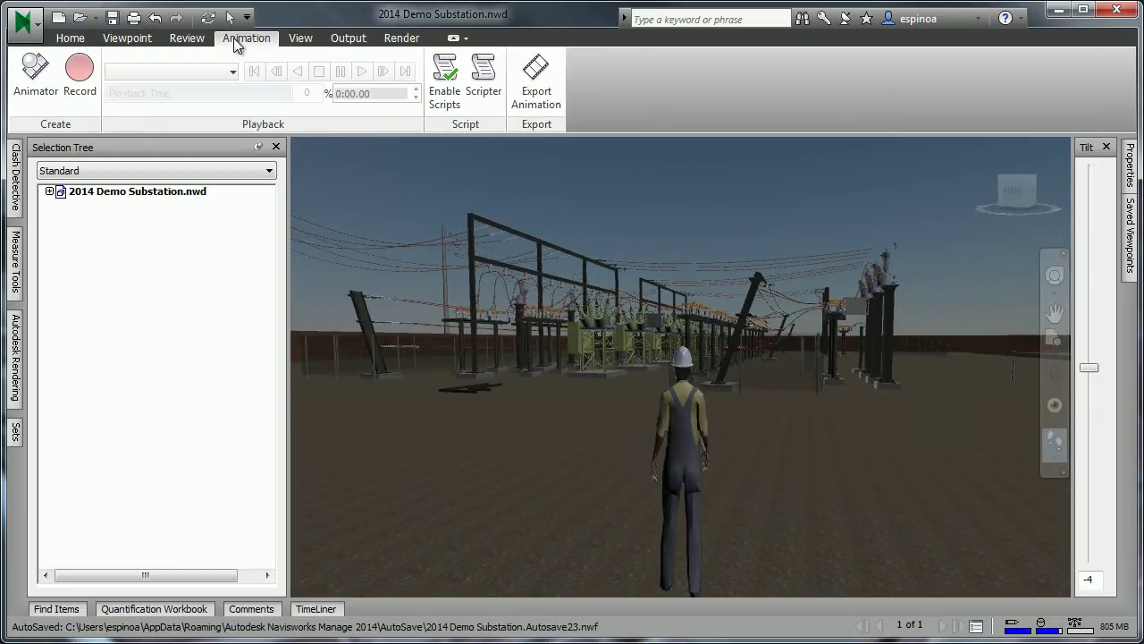
{"action": "left_click", "coordinate": [82, 76]}
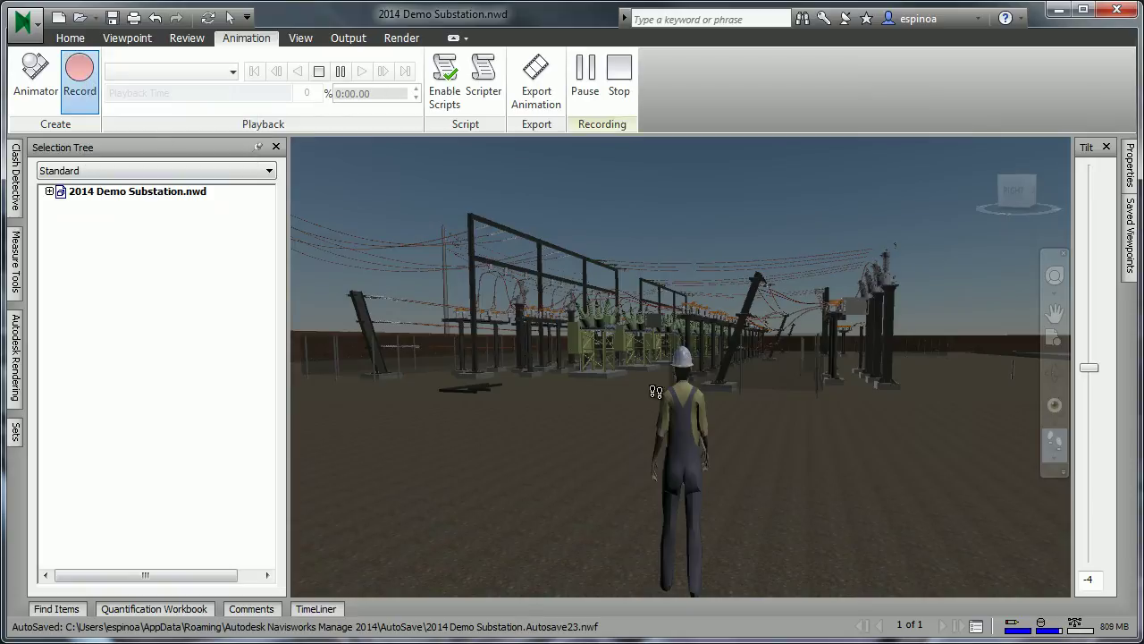
{"action": "left_click_drag", "start_coordinate": [744, 409], "coordinate": [759, 473]}
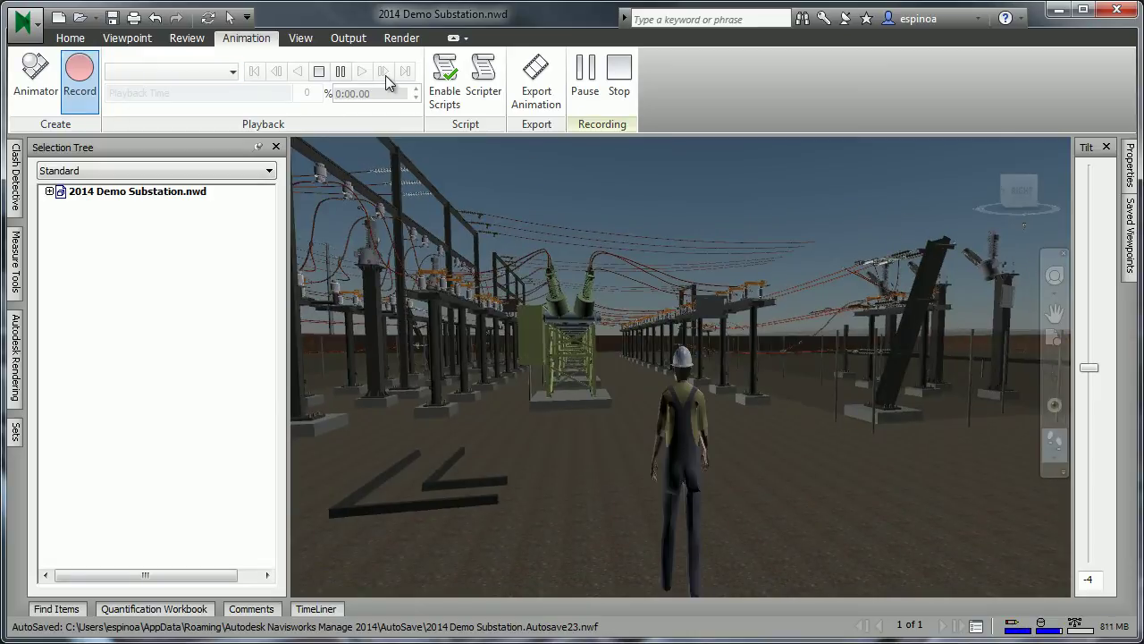
{"action": "left_click", "coordinate": [319, 72]}
{"action": "left_click", "coordinate": [1128, 253]}
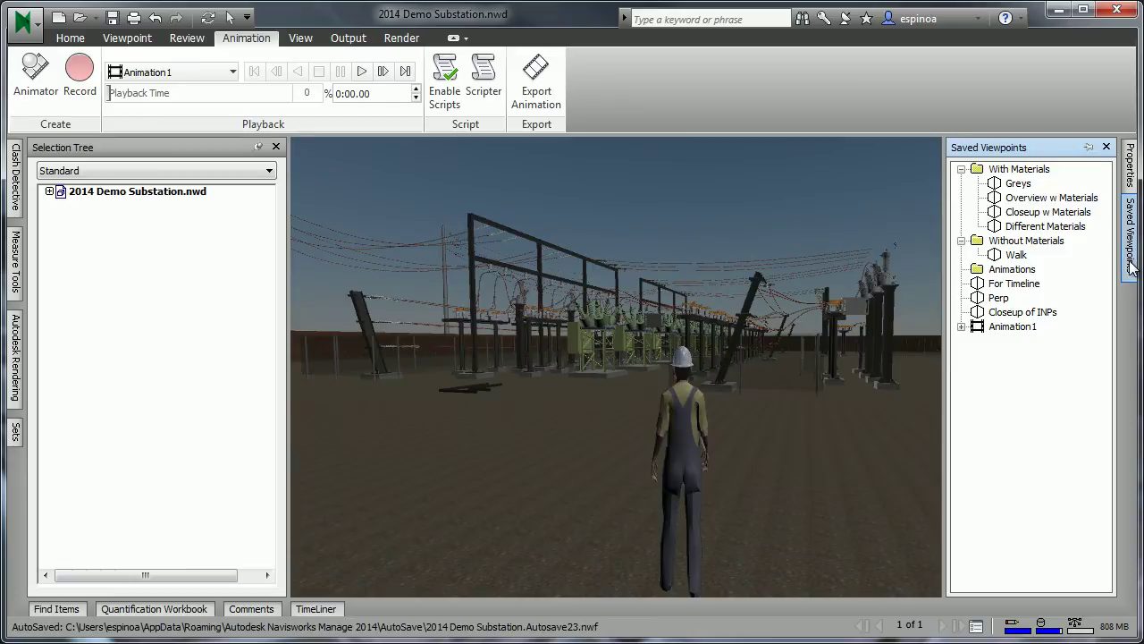
Step: Select Animation1 and play it back, pausing once to look left before resuming
{"action": "left_click", "coordinate": [1008, 327]}
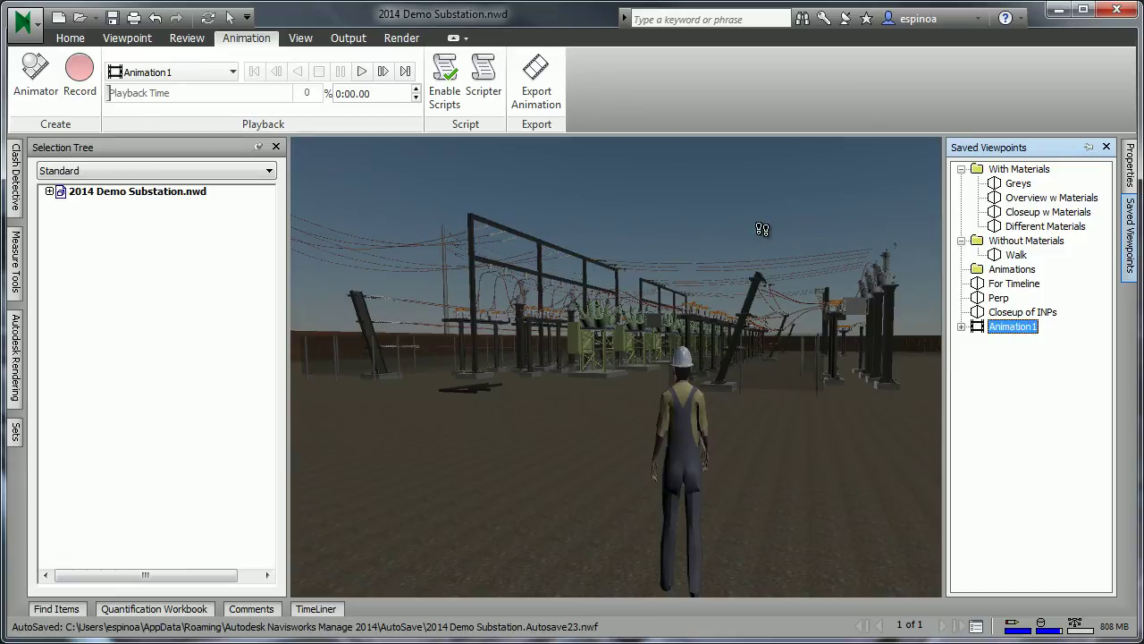
{"action": "left_click", "coordinate": [362, 71]}
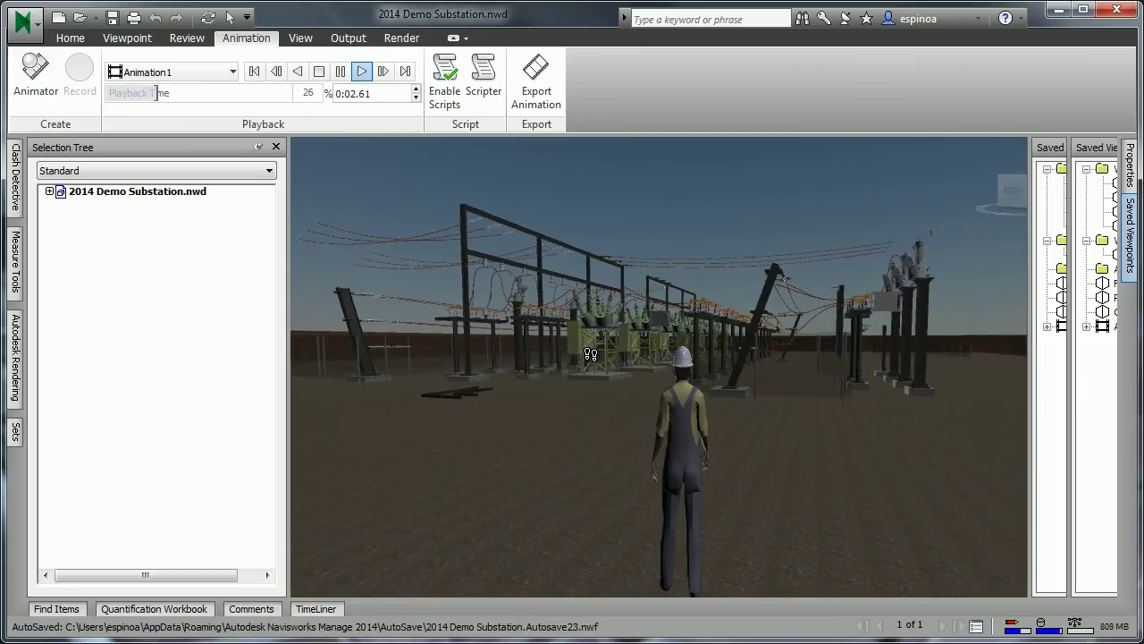
{"action": "left_click", "coordinate": [340, 72]}
{"action": "left_click_drag", "start_coordinate": [605, 464], "coordinate": [1122, 349]}
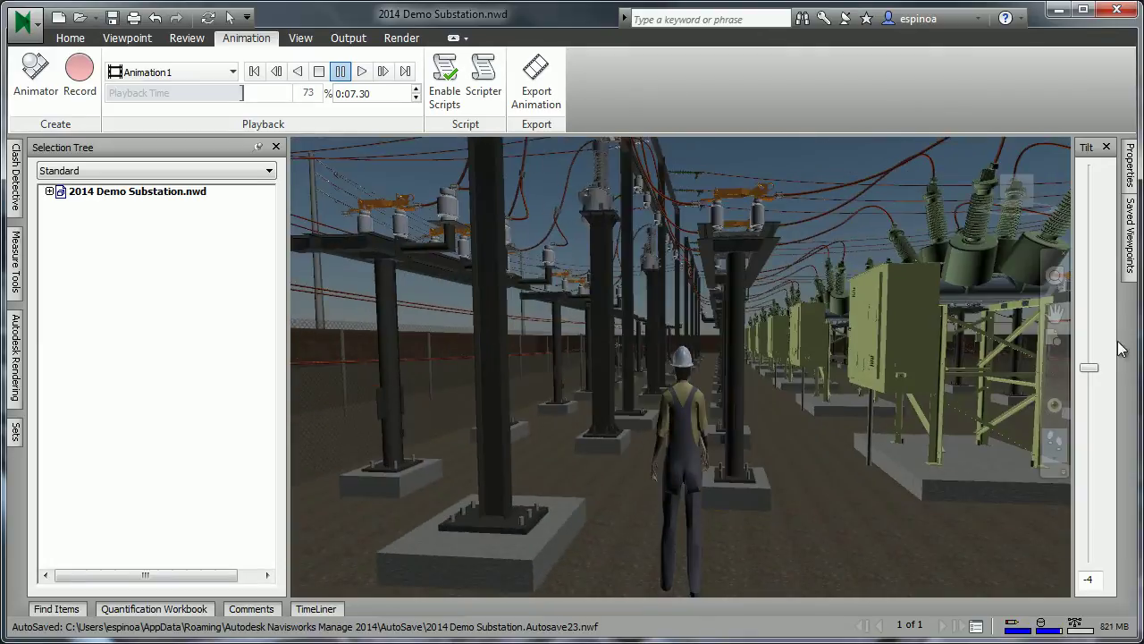
{"action": "left_click", "coordinate": [1130, 237]}
{"action": "left_click", "coordinate": [1001, 328]}
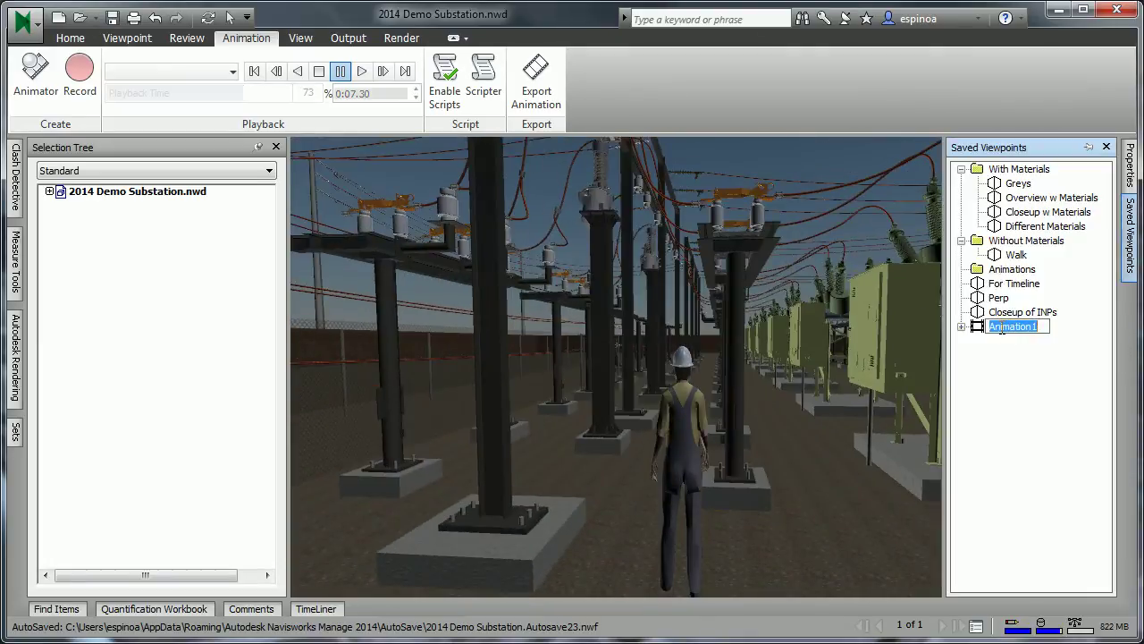
{"action": "left_click", "coordinate": [362, 73]}
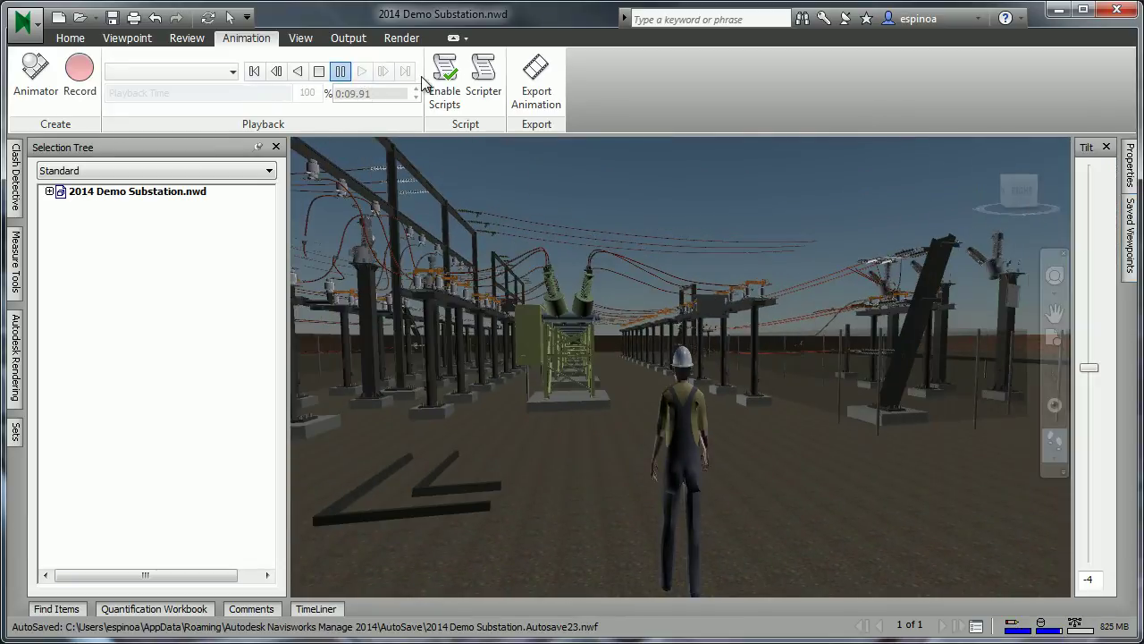
Step: Check the Export Animation formats, keep JPEG, and cancel without exporting
{"action": "left_click", "coordinate": [535, 89]}
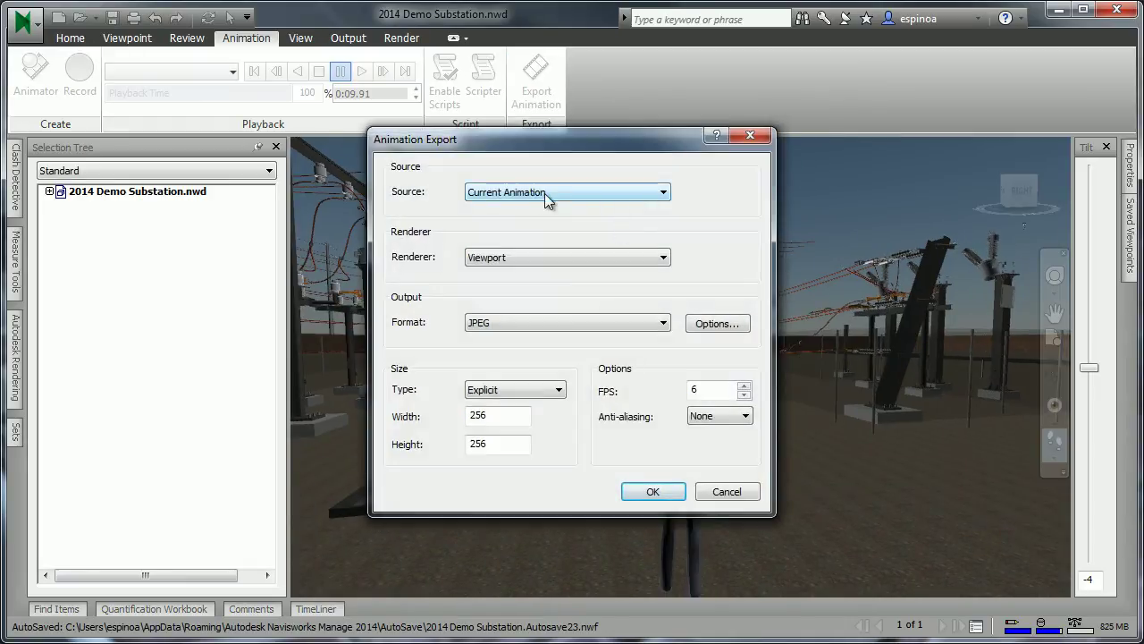
{"action": "left_click", "coordinate": [499, 325]}
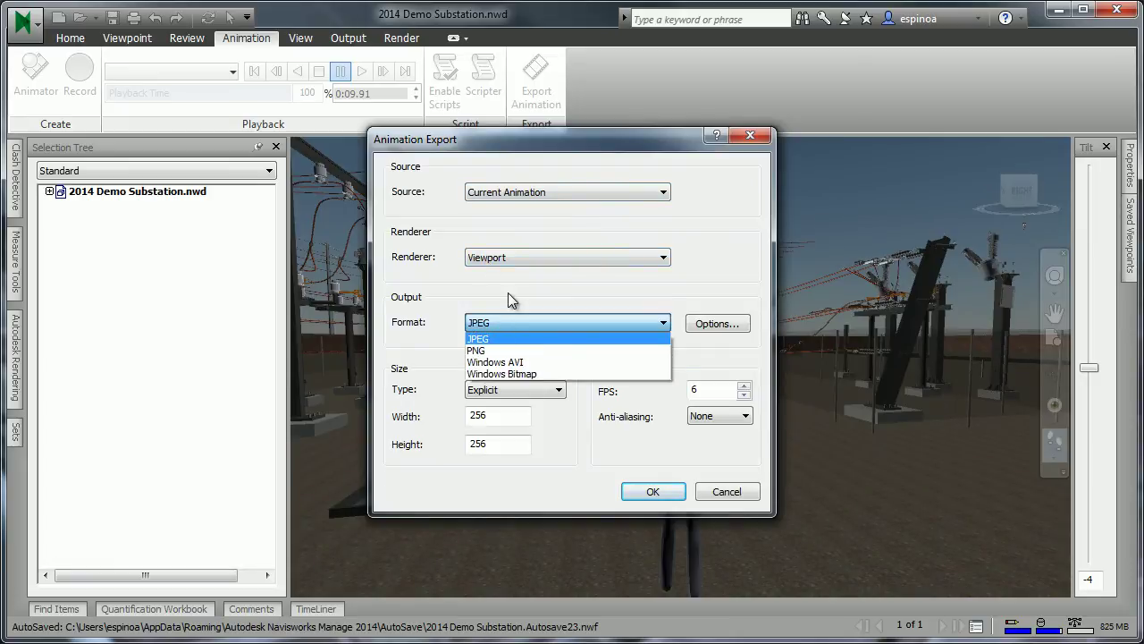
{"action": "left_click", "coordinate": [502, 338]}
{"action": "left_click", "coordinate": [722, 495]}
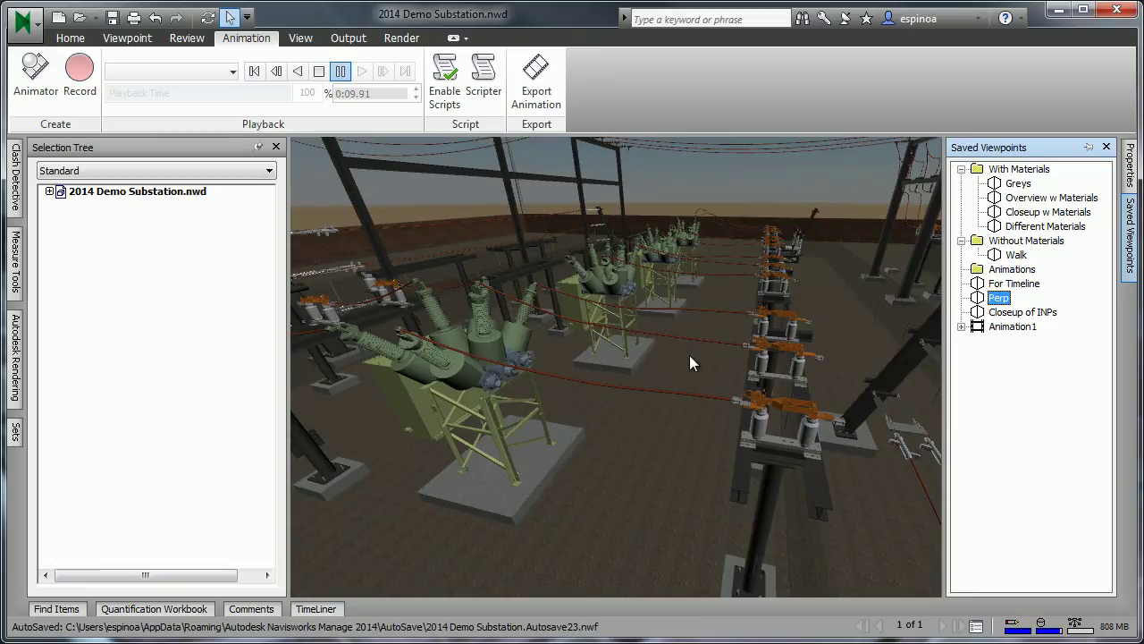
Step: Pan across the site and select the concrete pole
{"action": "middle_click_drag", "start_coordinate": [493, 348], "coordinate": [716, 444]}
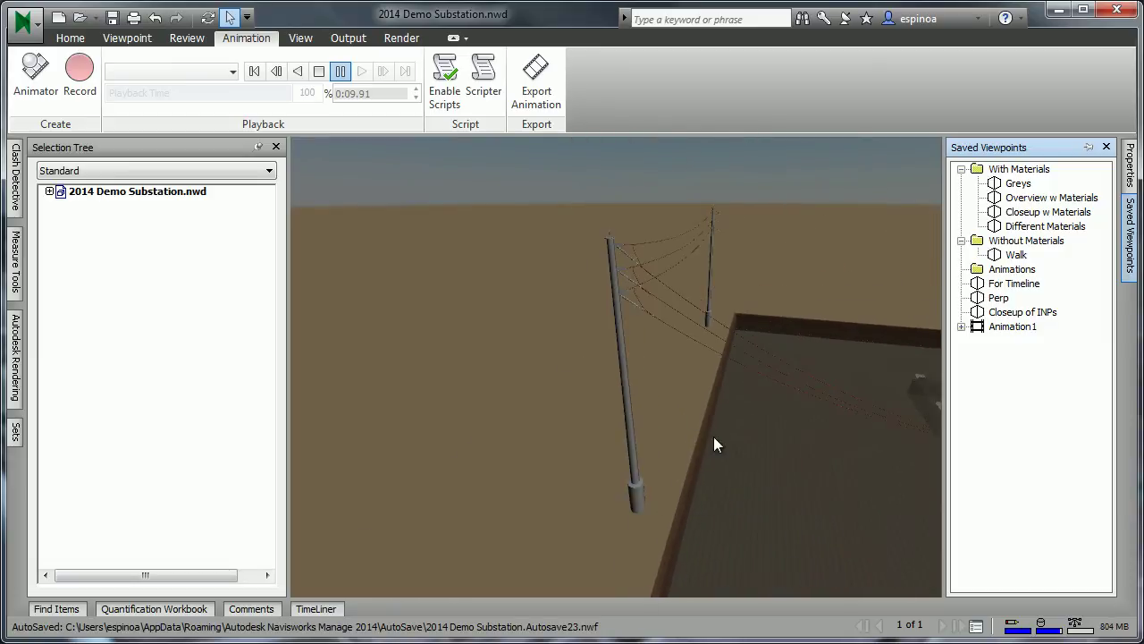
{"action": "left_click", "coordinate": [69, 37]}
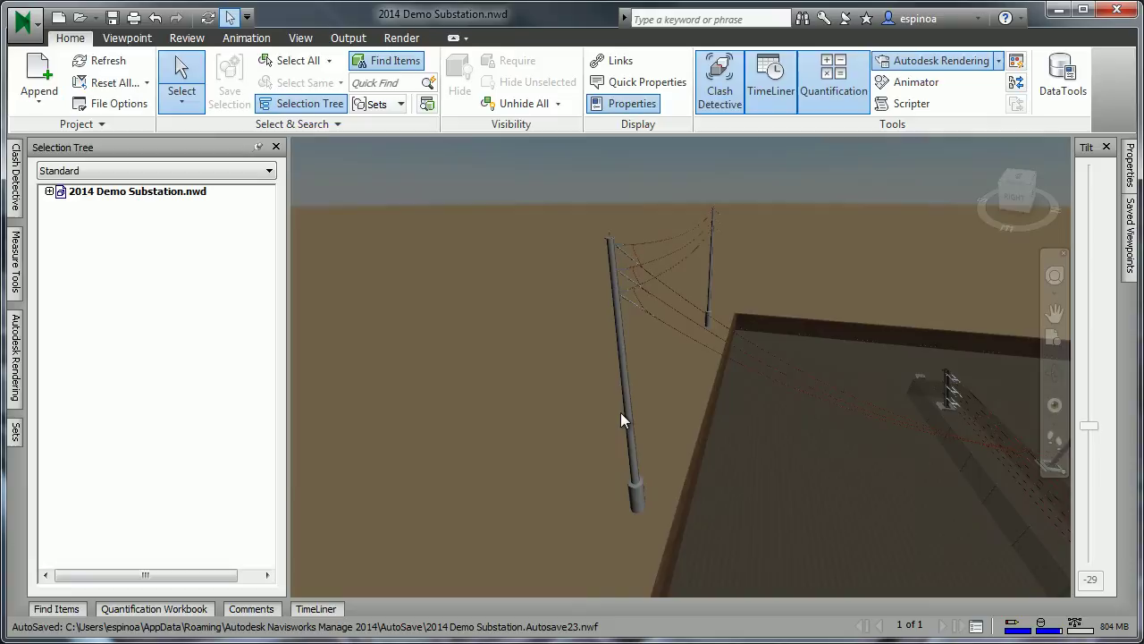
{"action": "left_click", "coordinate": [629, 409]}
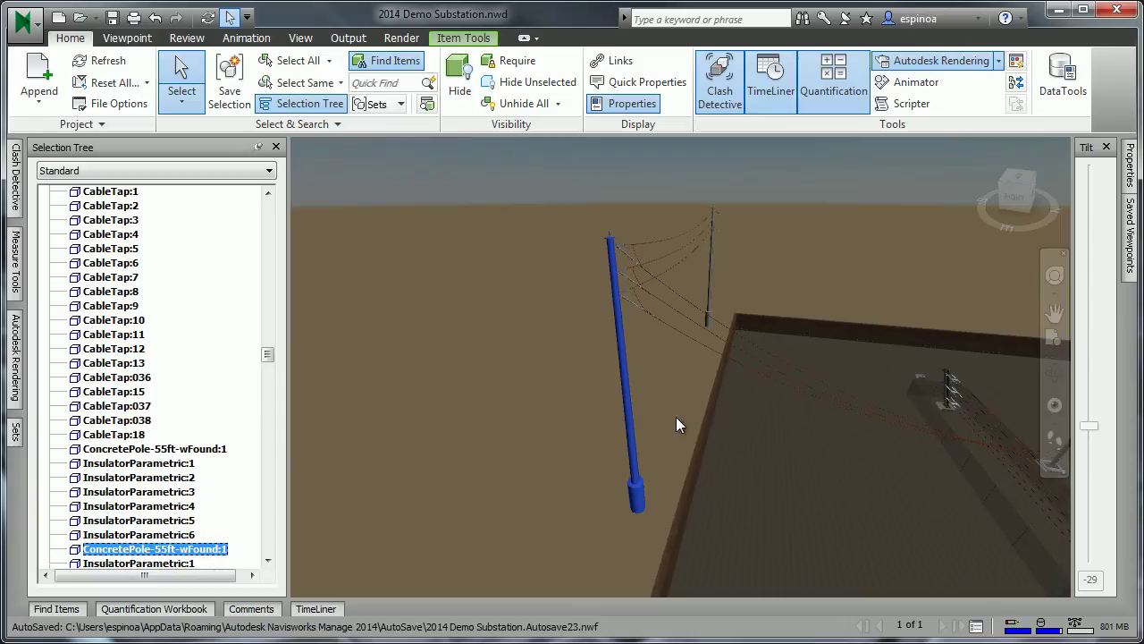
Step: Measure the pole point-to-point from top to base (55.70 ft), then clear the measurement
{"action": "left_click", "coordinate": [186, 39]}
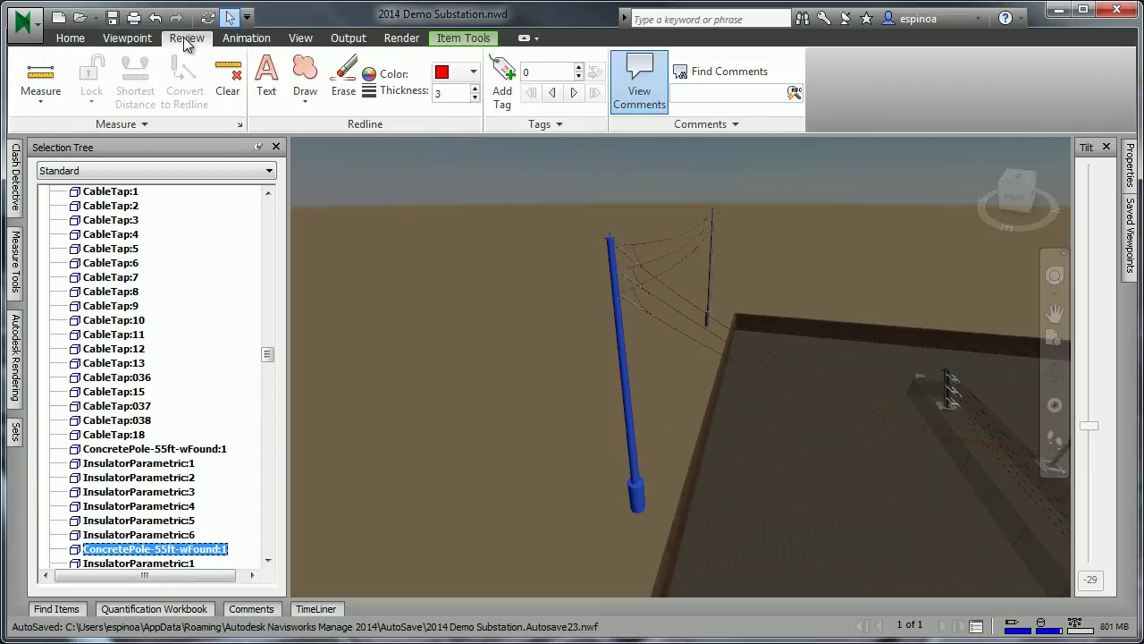
{"action": "left_click", "coordinate": [40, 76]}
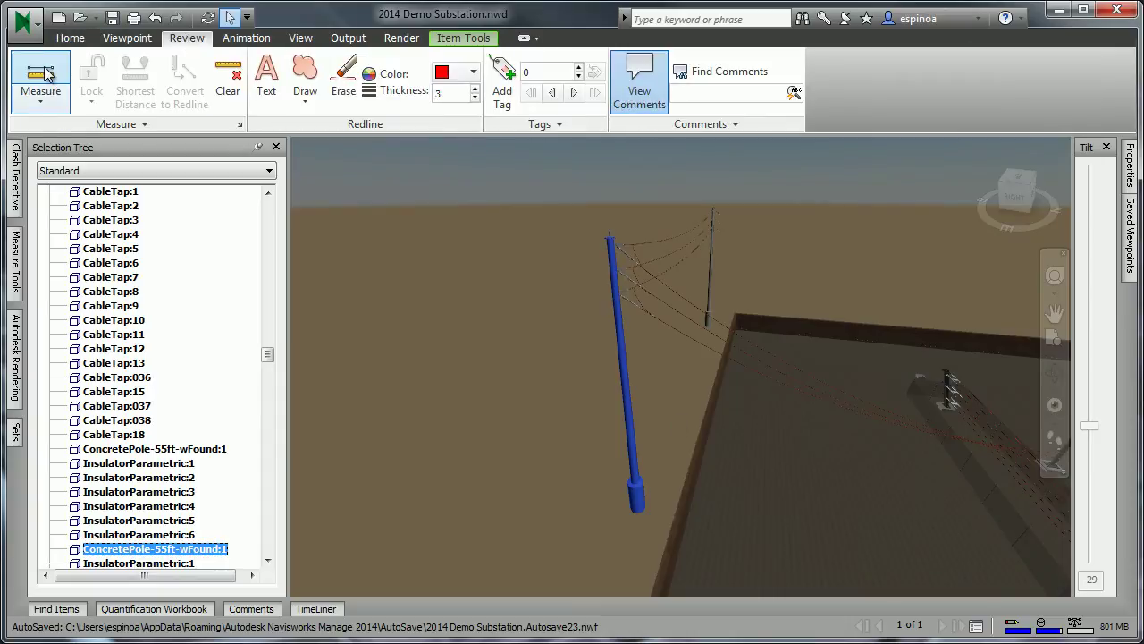
{"action": "left_click", "coordinate": [608, 231]}
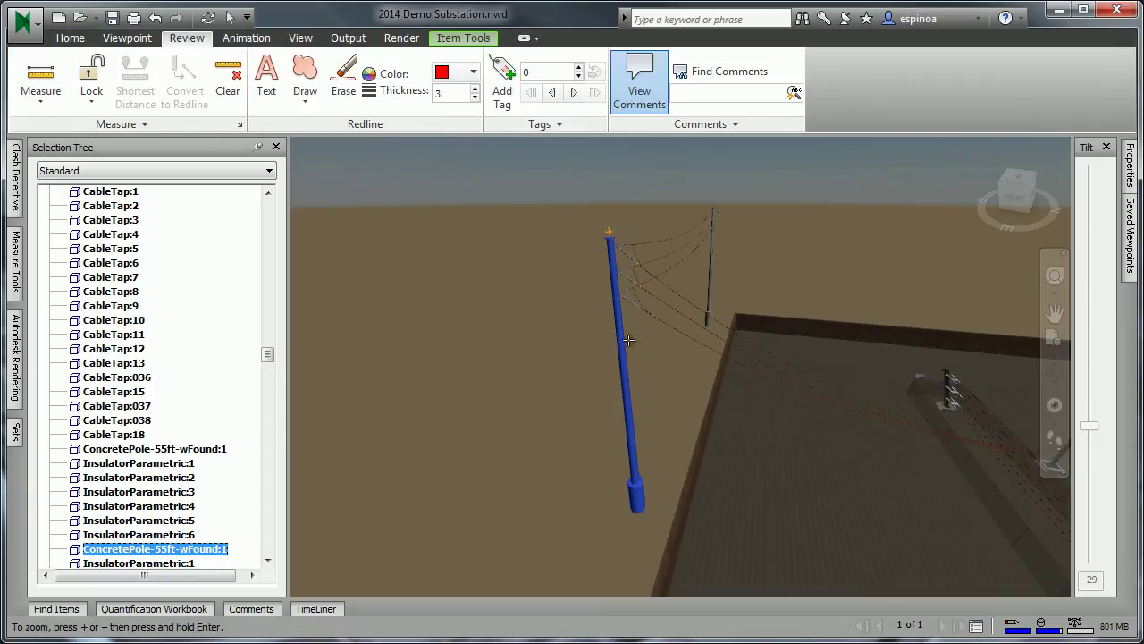
{"action": "left_click", "coordinate": [634, 483]}
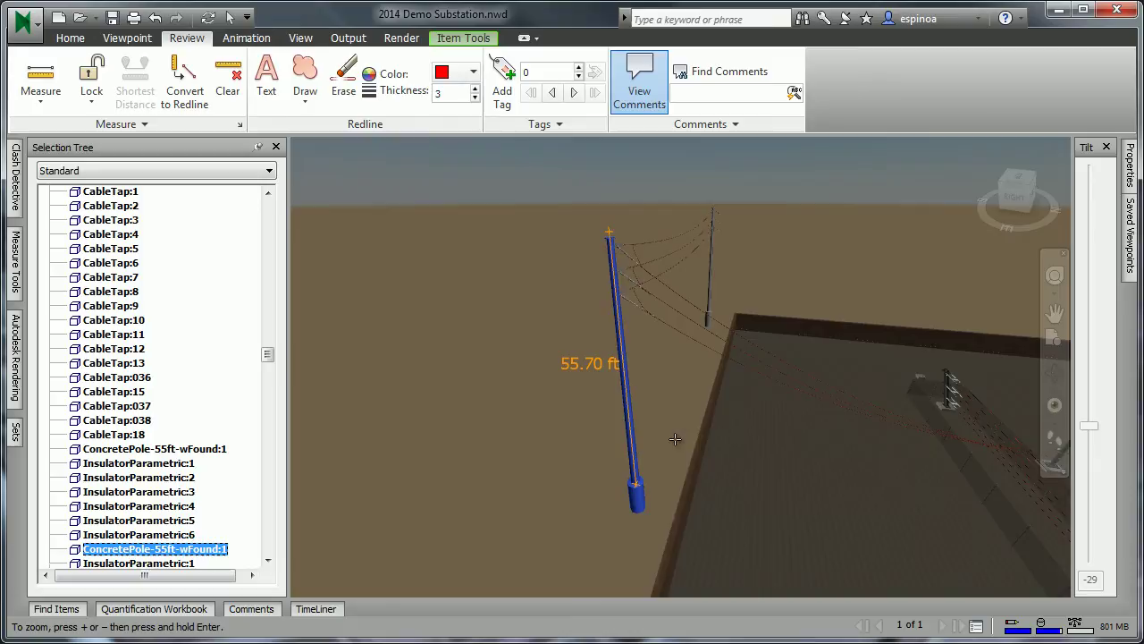
{"action": "left_click", "coordinate": [229, 75]}
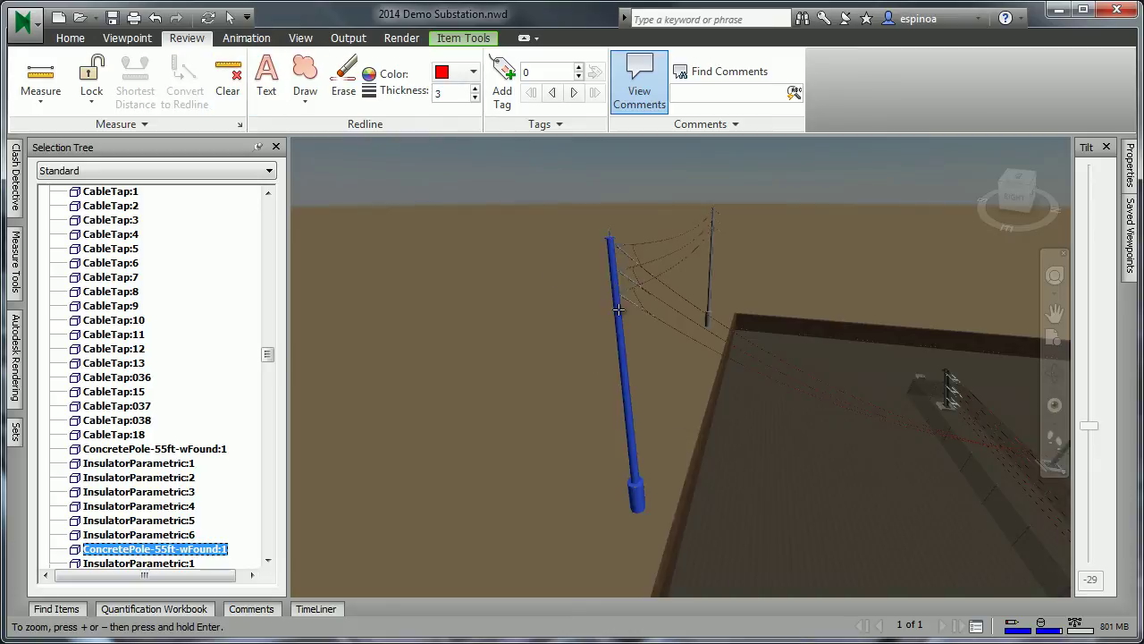
Step: Orbit, zoom and pan in close to the substation's insulator equipment
{"action": "left_click", "coordinate": [1052, 374]}
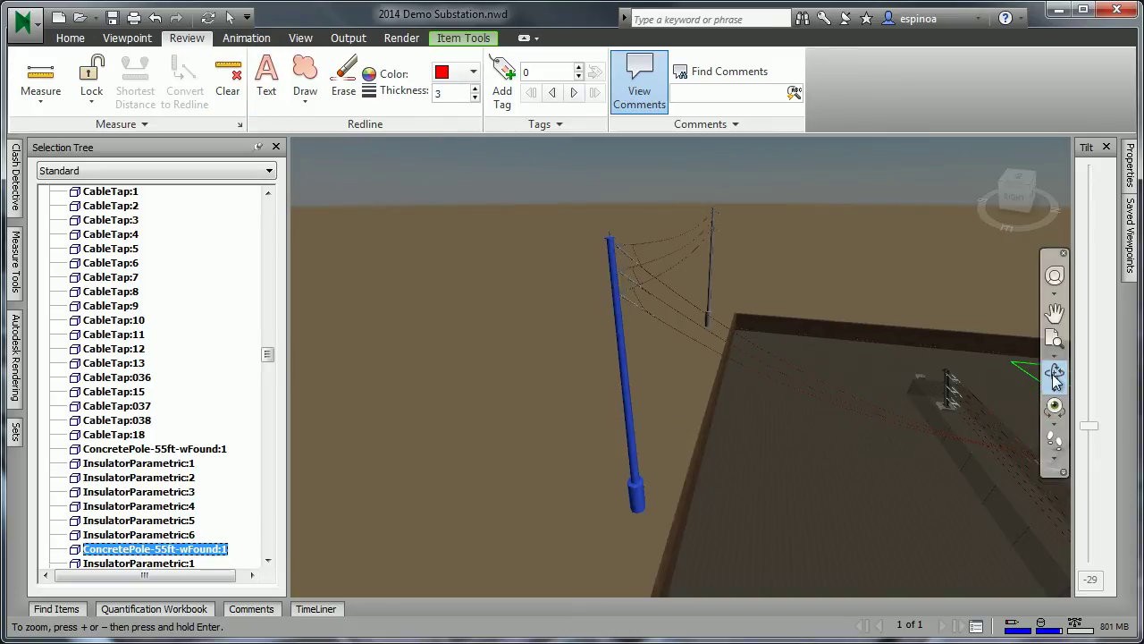
{"action": "left_click_drag", "start_coordinate": [940, 437], "coordinate": [785, 415]}
{"action": "scroll", "coordinate": [762, 408], "scroll_direction": "down", "scroll_amount": 10}
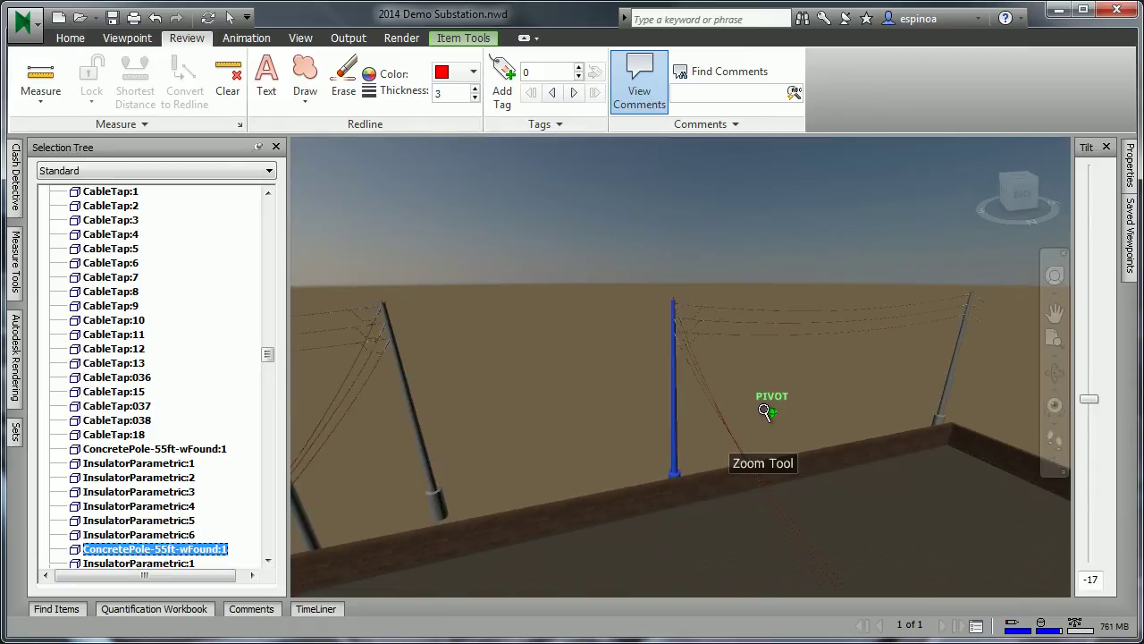
{"action": "scroll", "coordinate": [762, 408], "scroll_direction": "down", "scroll_amount": 5}
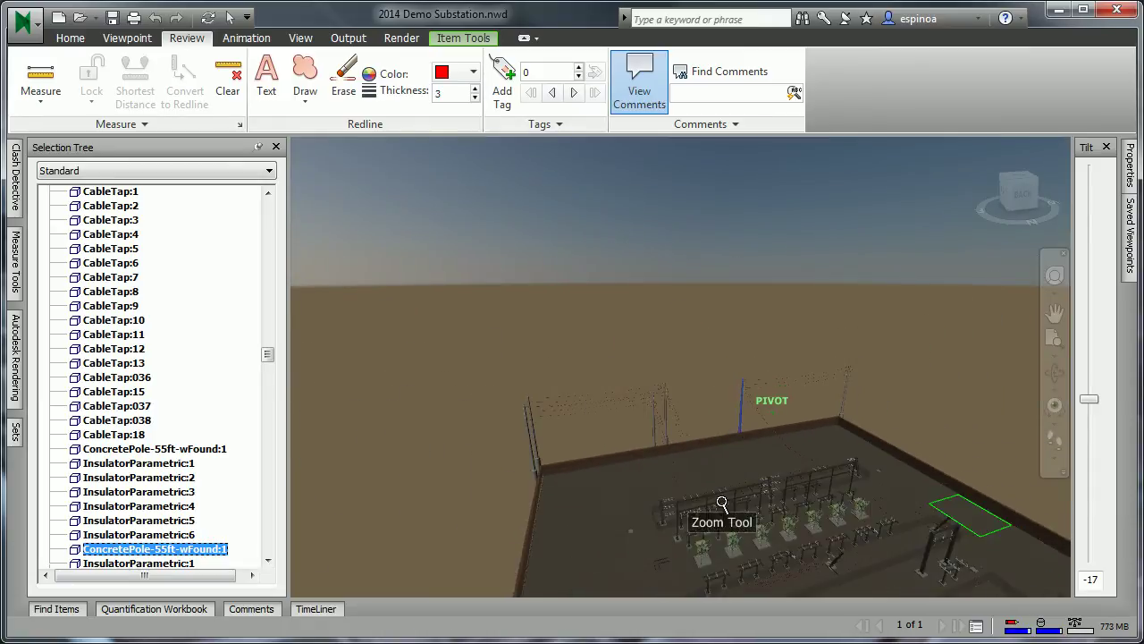
{"action": "middle_click_drag", "start_coordinate": [722, 501], "coordinate": [788, 390]}
{"action": "scroll", "coordinate": [771, 390], "scroll_direction": "up", "scroll_amount": 10}
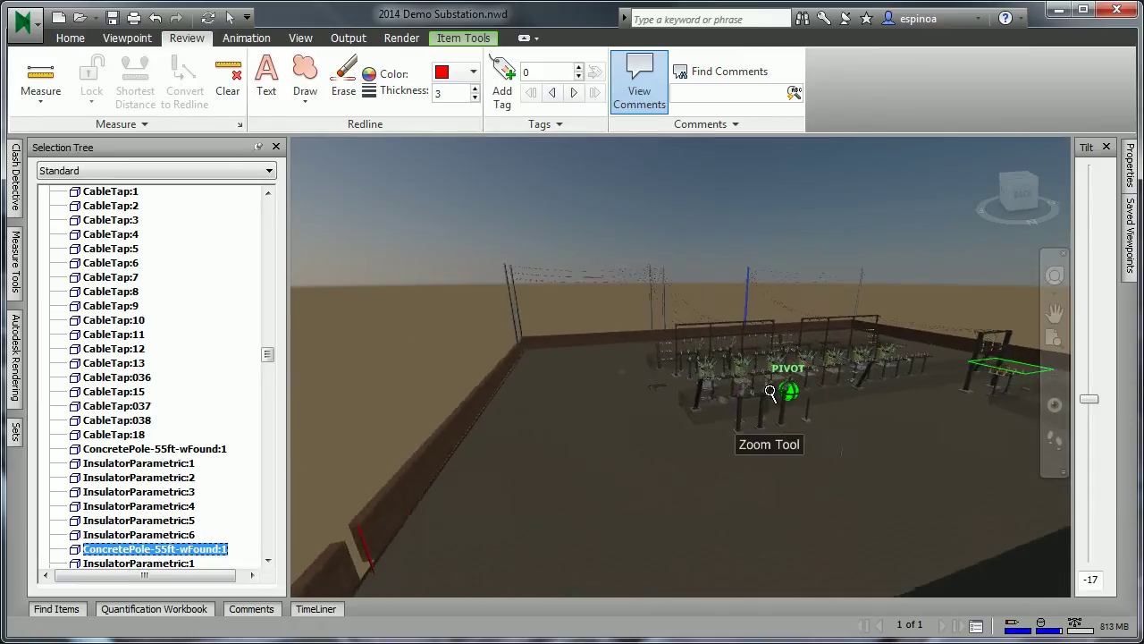
{"action": "scroll", "coordinate": [770, 390], "scroll_direction": "up", "scroll_amount": 5}
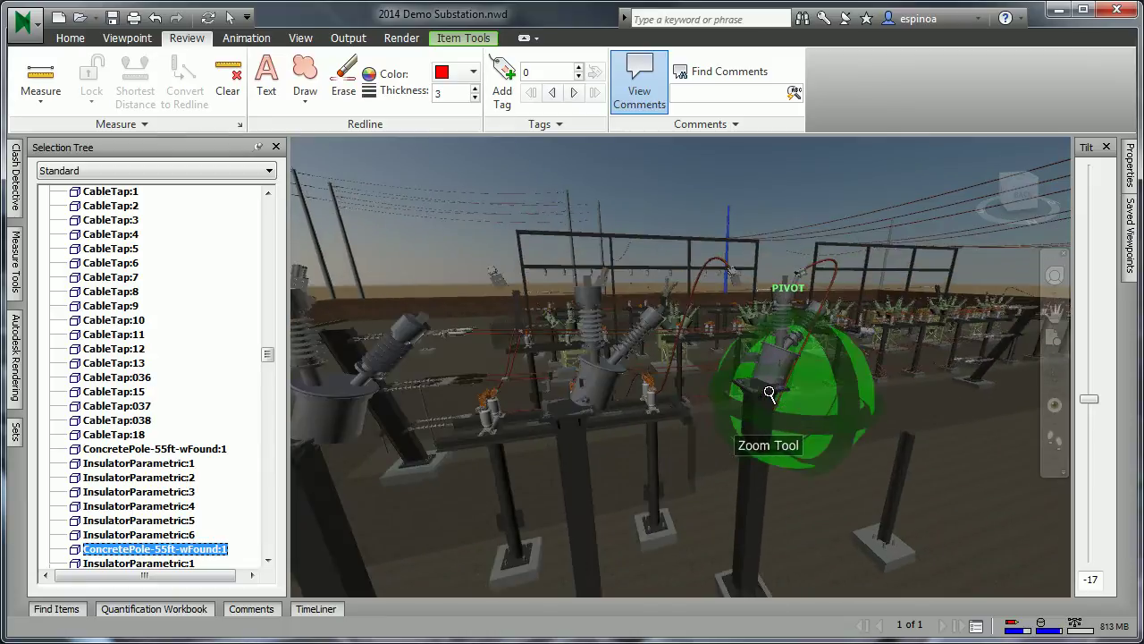
{"action": "middle_click_drag", "start_coordinate": [557, 370], "coordinate": [602, 385]}
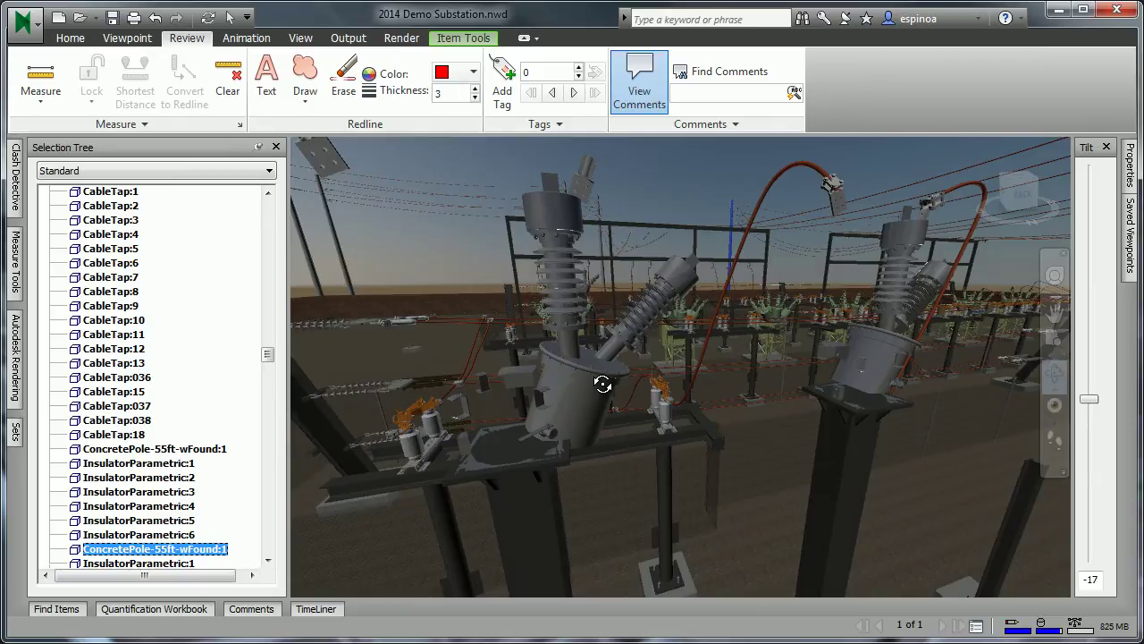
Step: Save the current view as a new viewpoint named Redline
{"action": "mouse_move", "coordinate": [1131, 237]}
{"action": "right_click", "coordinate": [1003, 343]}
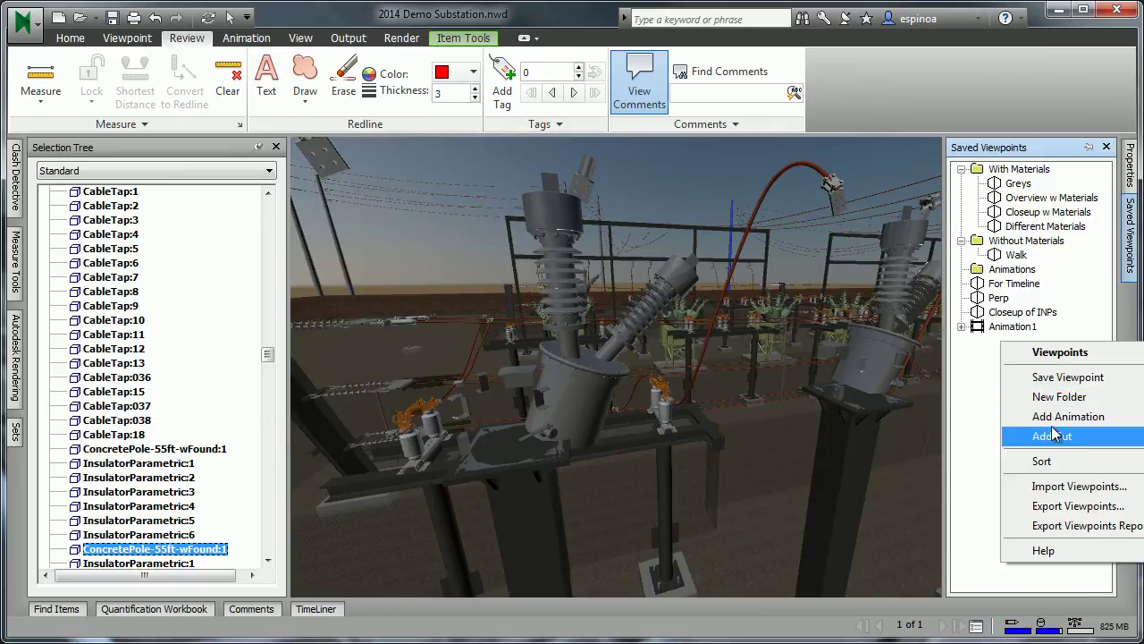
{"action": "left_click", "coordinate": [1059, 382]}
{"action": "type", "text": "Redline"}
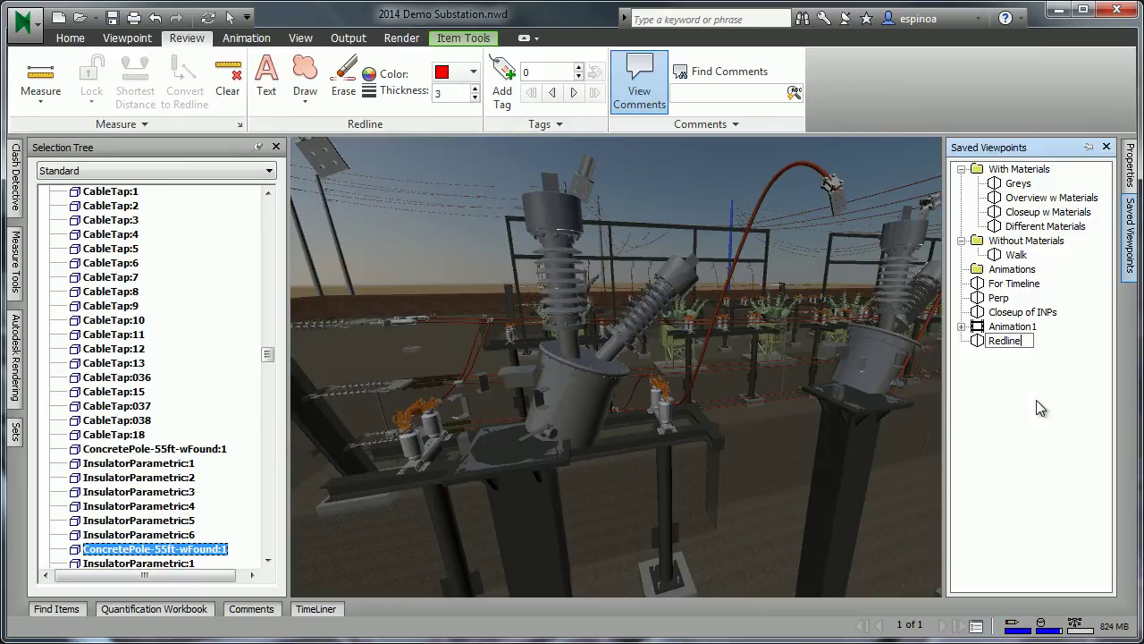
{"action": "key", "text": "Return"}
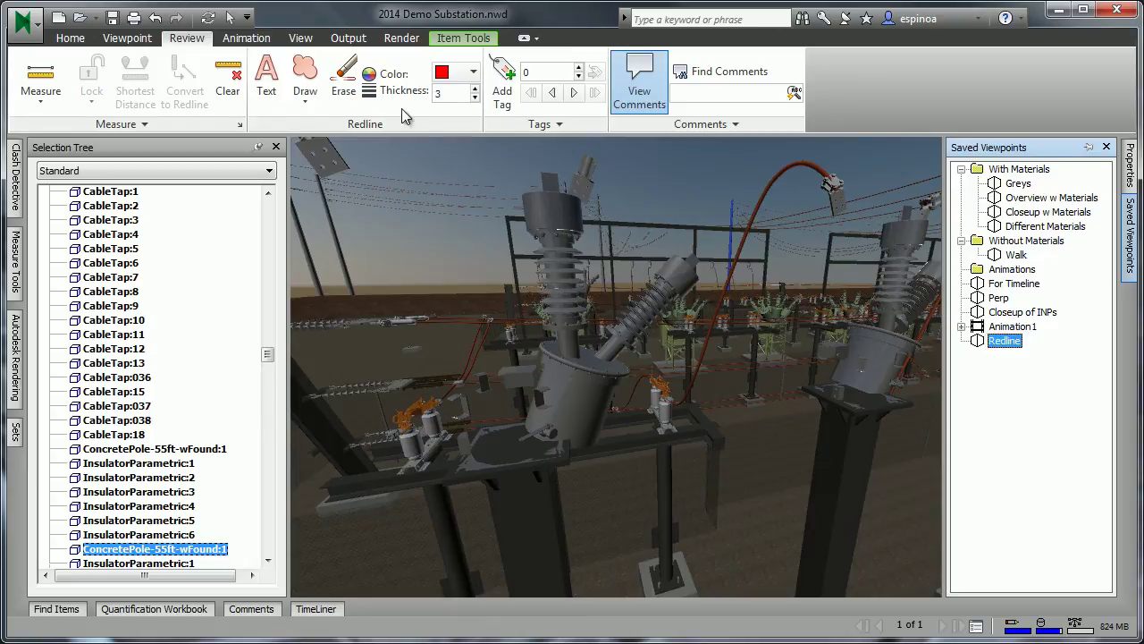
Step: Draw a red cloud around the leaning insulator with the note 'Crooked?', then orbit away
{"action": "left_click", "coordinate": [306, 76]}
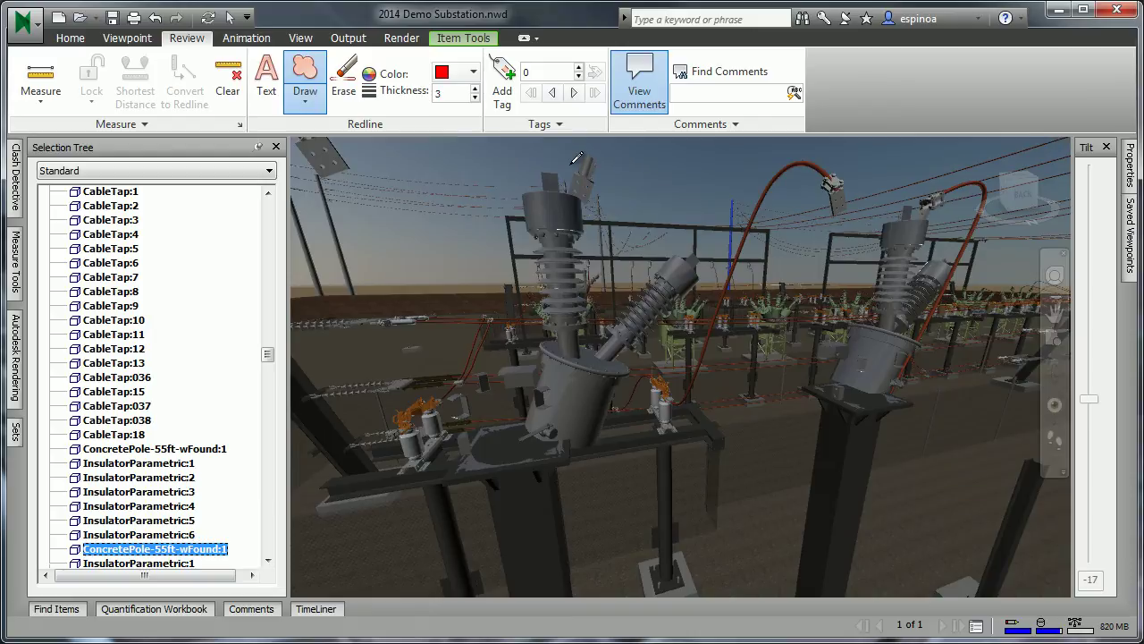
{"action": "left_click", "coordinate": [626, 182]}
{"action": "mouse_move", "coordinate": [723, 253]}
{"action": "left_mouse_down"}
{"action": "mouse_move", "coordinate": [740, 322]}
{"action": "mouse_move", "coordinate": [670, 413]}
{"action": "mouse_move", "coordinate": [510, 505]}
{"action": "mouse_move", "coordinate": [474, 284]}
{"action": "mouse_move", "coordinate": [526, 170]}
{"action": "mouse_move", "coordinate": [617, 170]}
{"action": "left_mouse_up"}
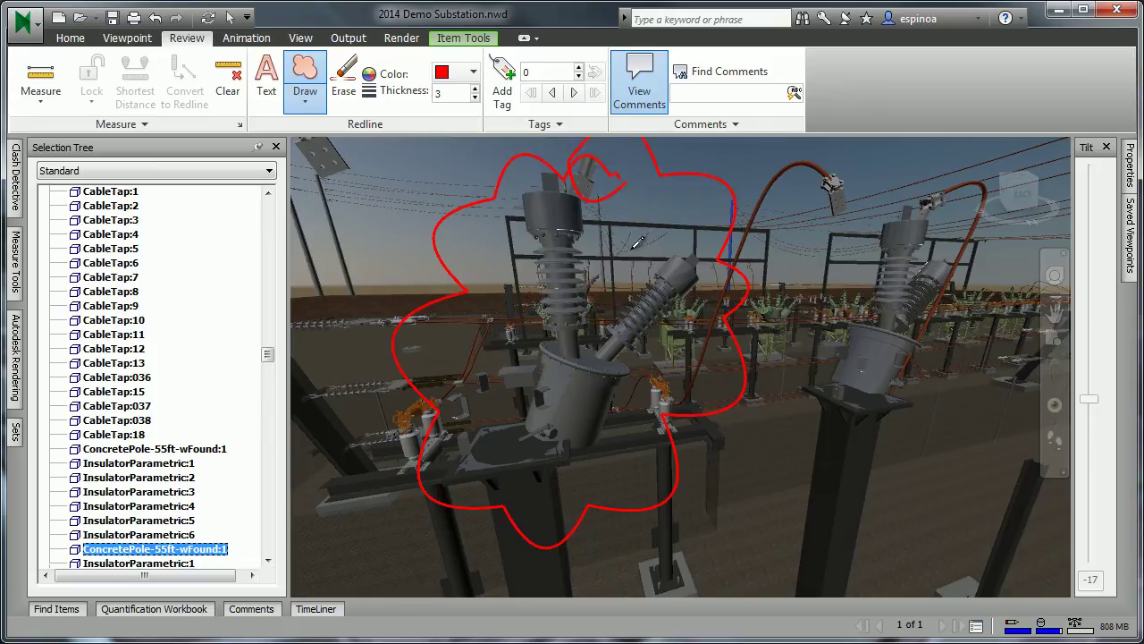
{"action": "left_click", "coordinate": [264, 77]}
{"action": "left_click", "coordinate": [556, 369]}
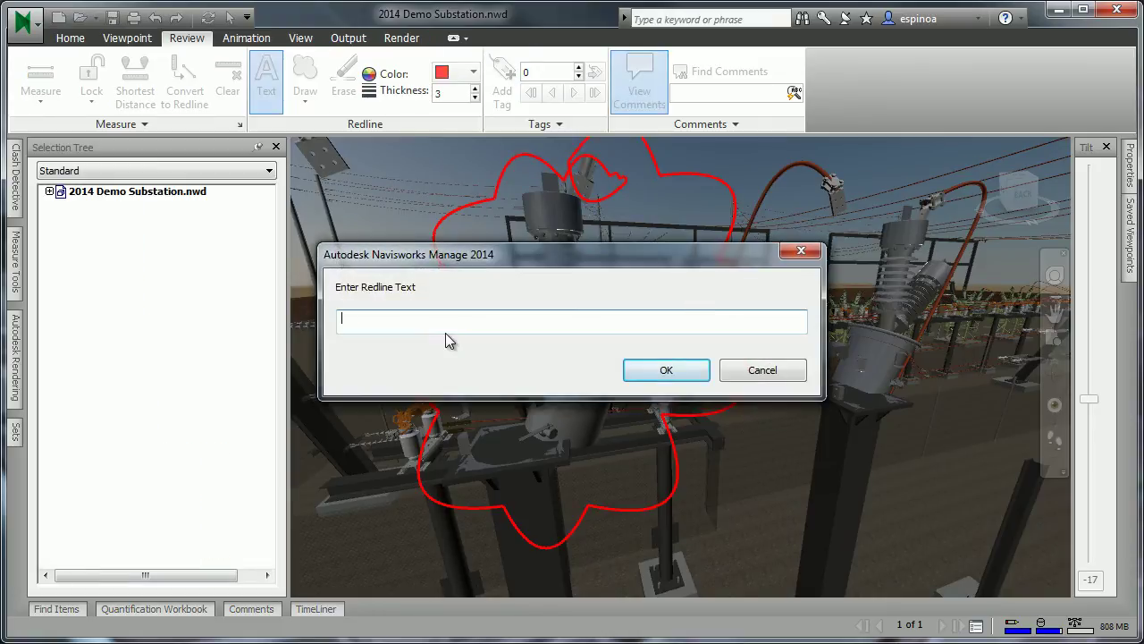
{"action": "type", "text": "Crooked?"}
{"action": "left_click", "coordinate": [664, 370]}
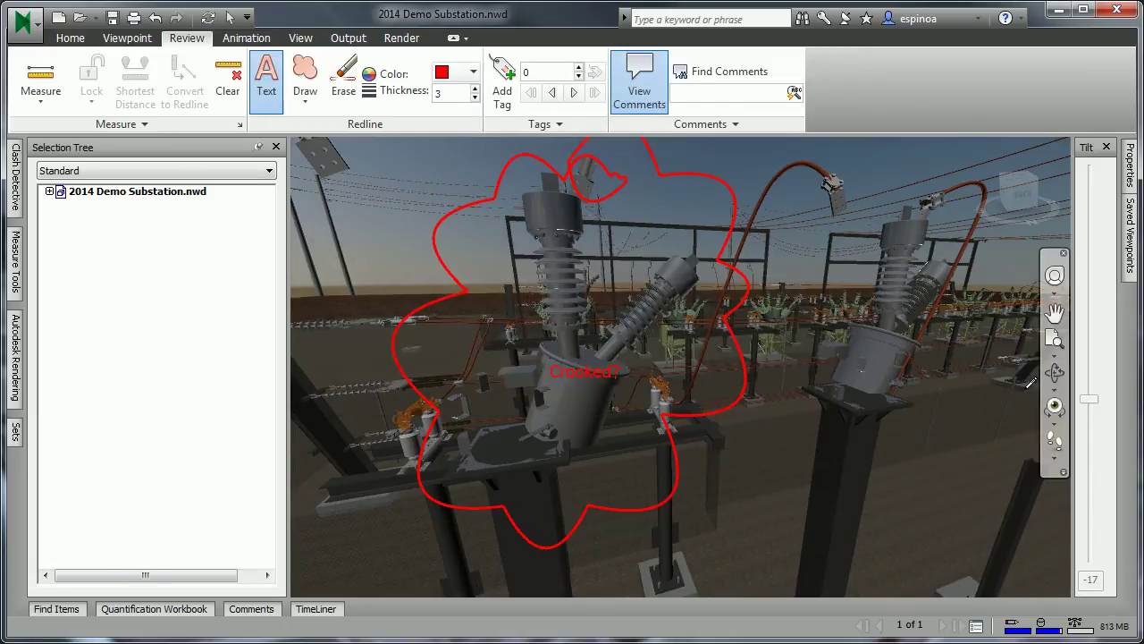
{"action": "left_click", "coordinate": [1056, 370]}
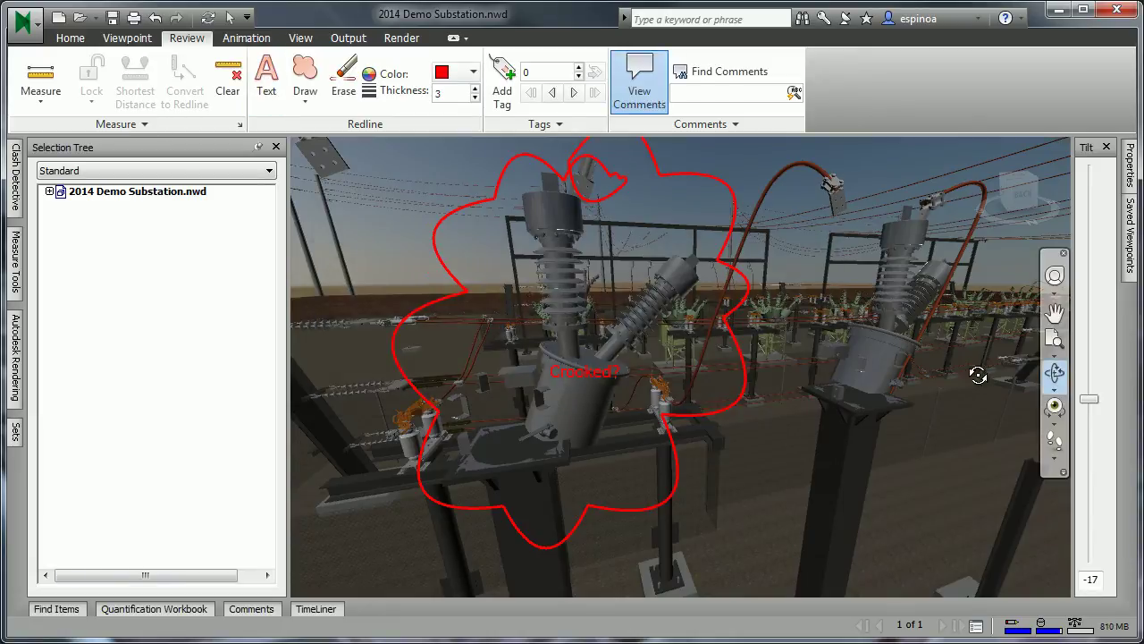
{"action": "mouse_move", "coordinate": [652, 390]}
{"action": "left_mouse_down"}
{"action": "mouse_move", "coordinate": [696, 388]}
{"action": "mouse_move", "coordinate": [651, 388]}
{"action": "left_mouse_up"}
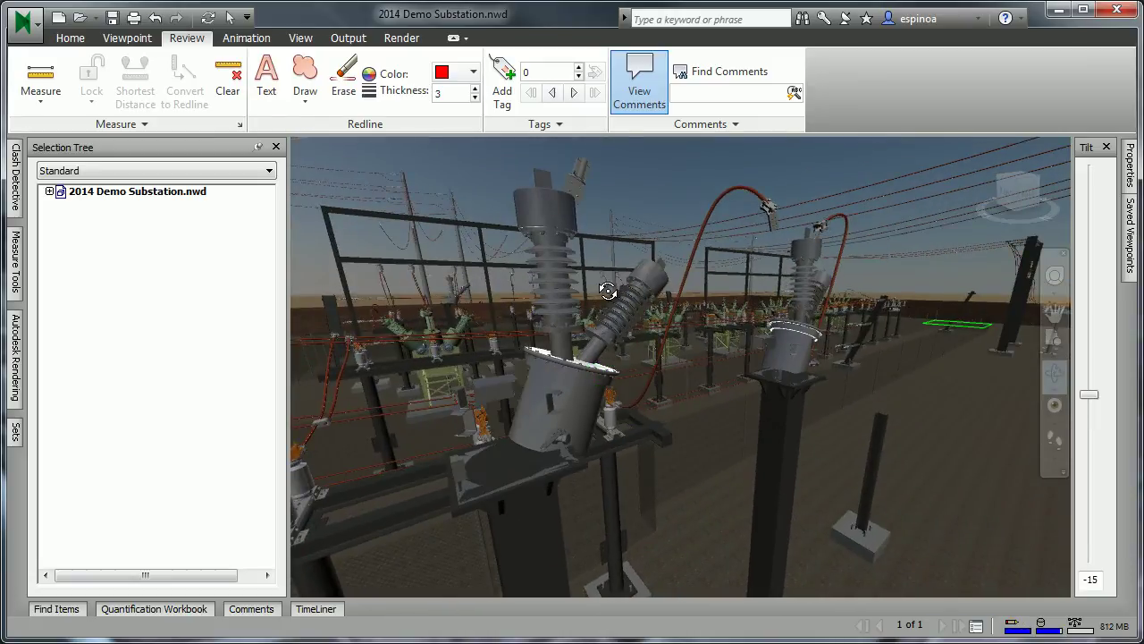
Step: Restore the Redline viewpoint to check its markup, then switch to the For Timeline viewpoint
{"action": "left_click", "coordinate": [1130, 234]}
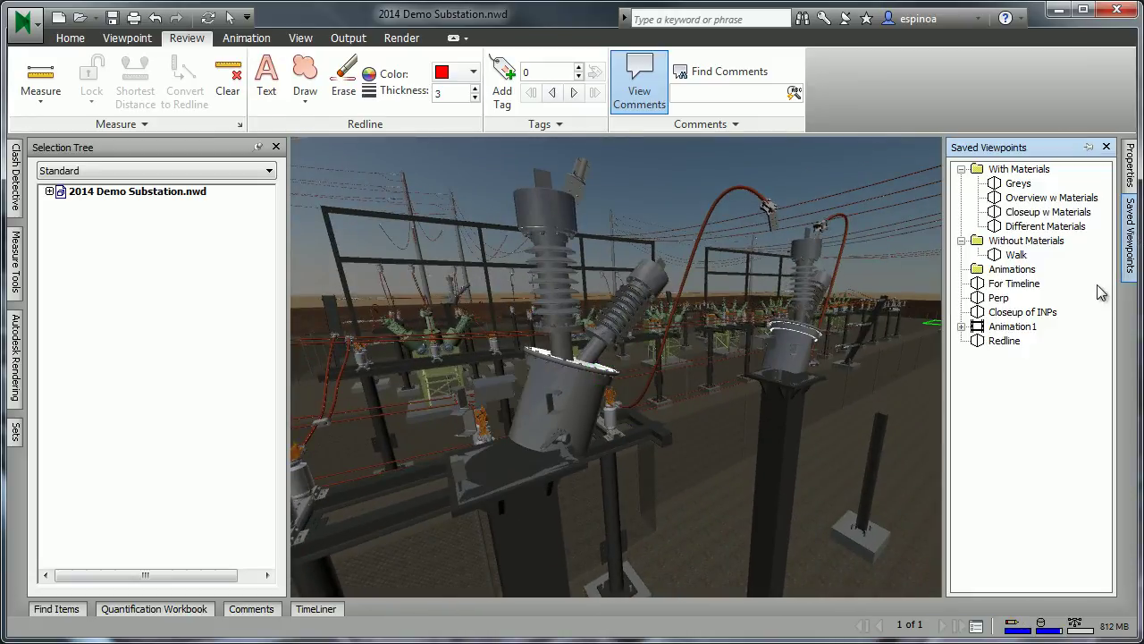
{"action": "left_click", "coordinate": [1004, 341]}
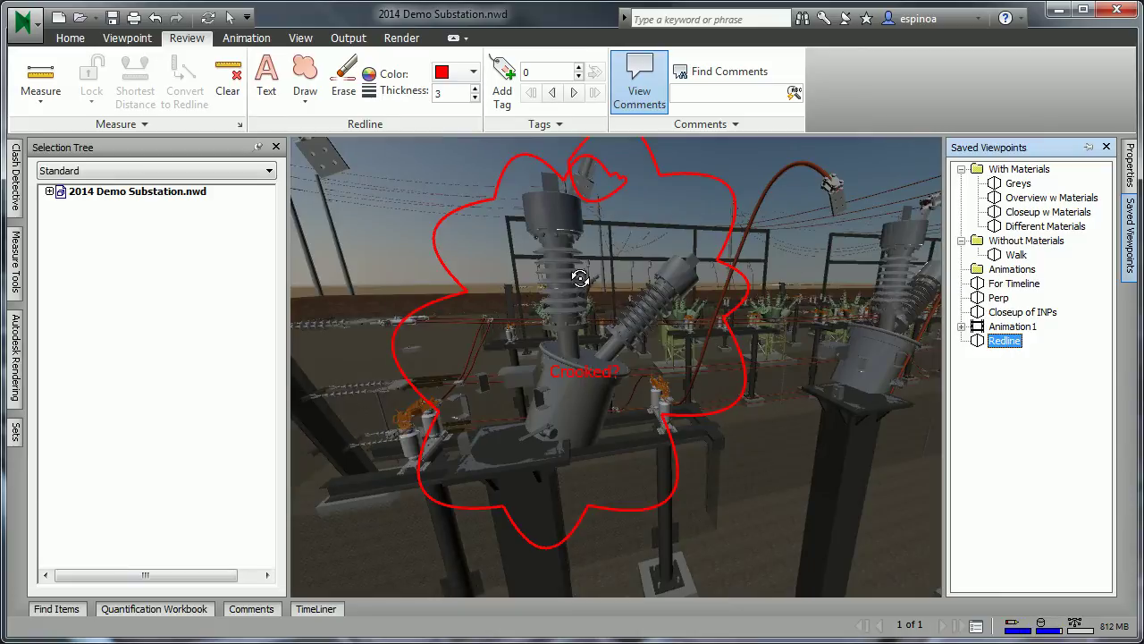
{"action": "left_click_drag", "start_coordinate": [580, 278], "coordinate": [479, 407]}
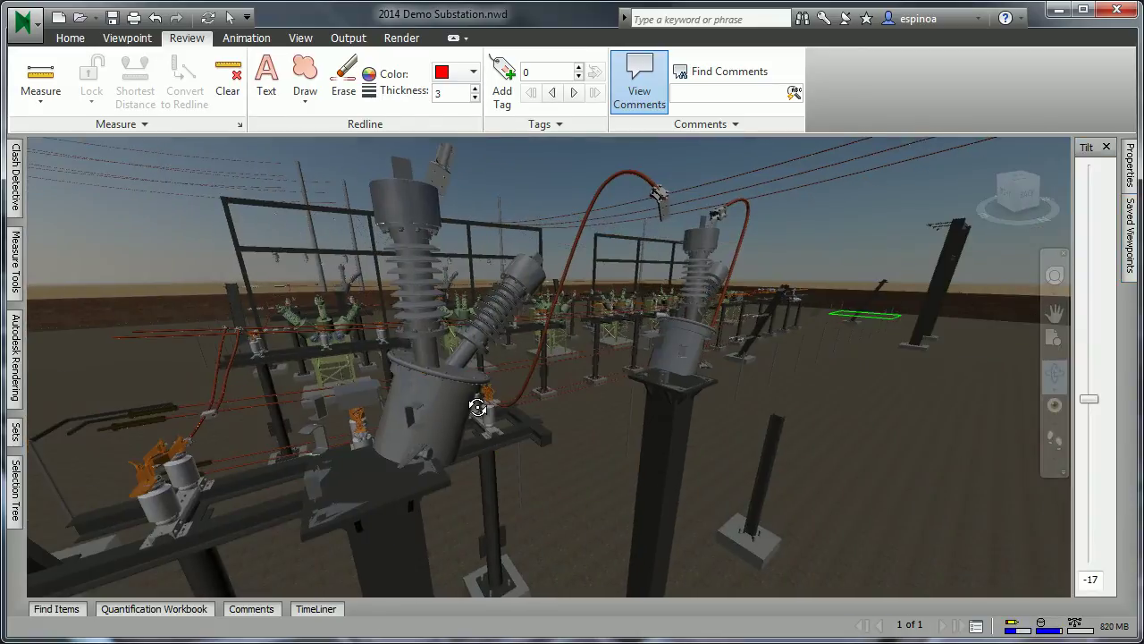
{"action": "left_click", "coordinate": [1128, 256]}
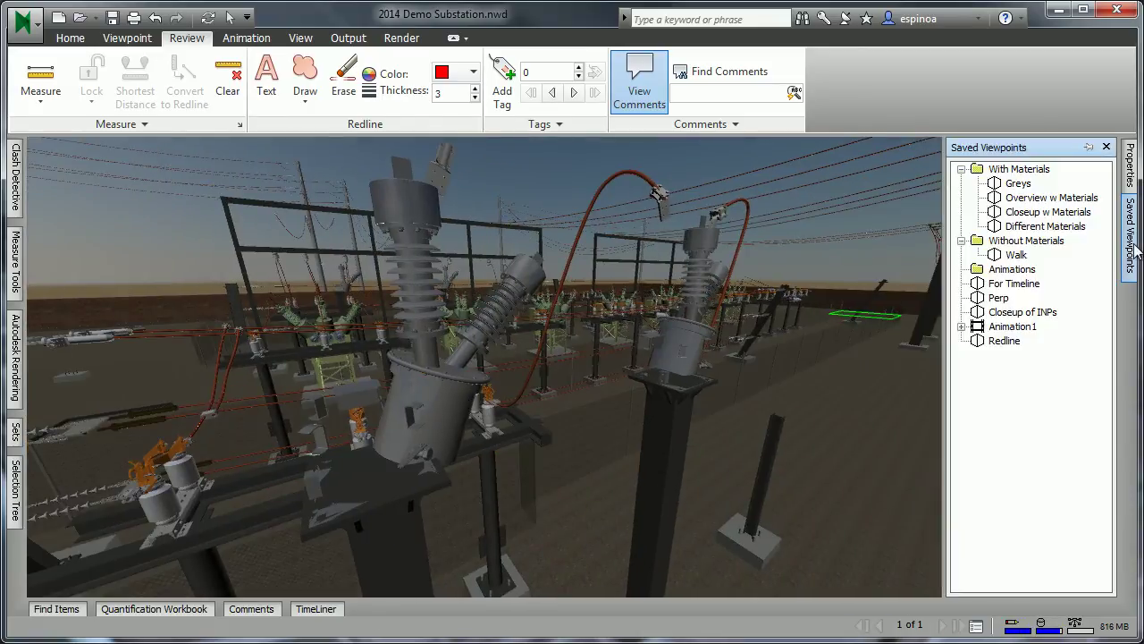
{"action": "left_click", "coordinate": [1013, 284]}
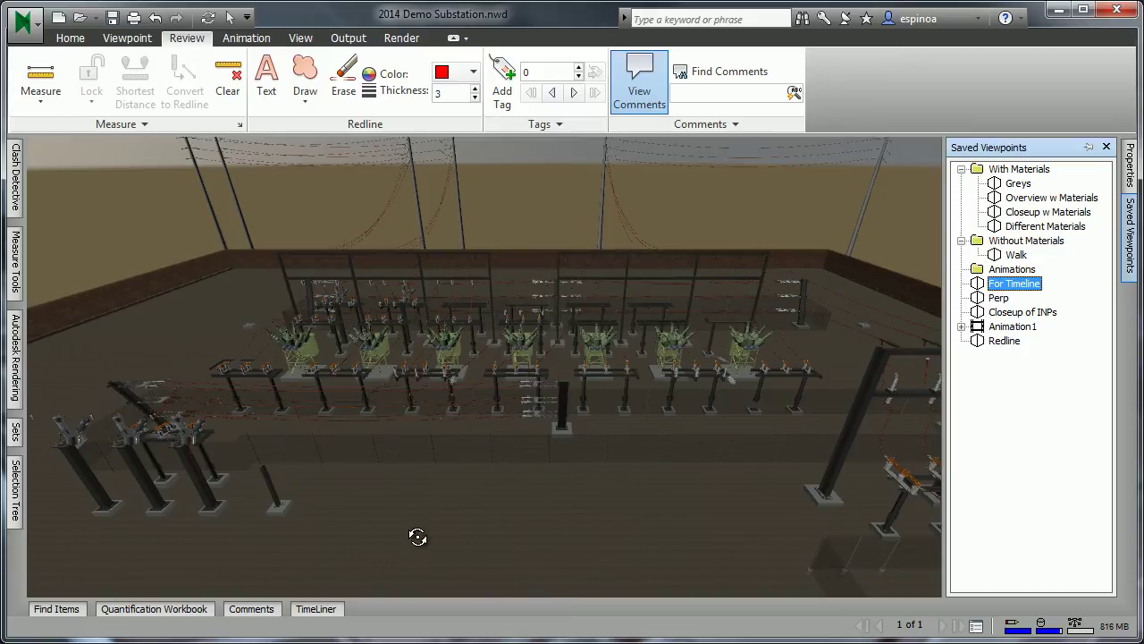
{"action": "left_click", "coordinate": [326, 609]}
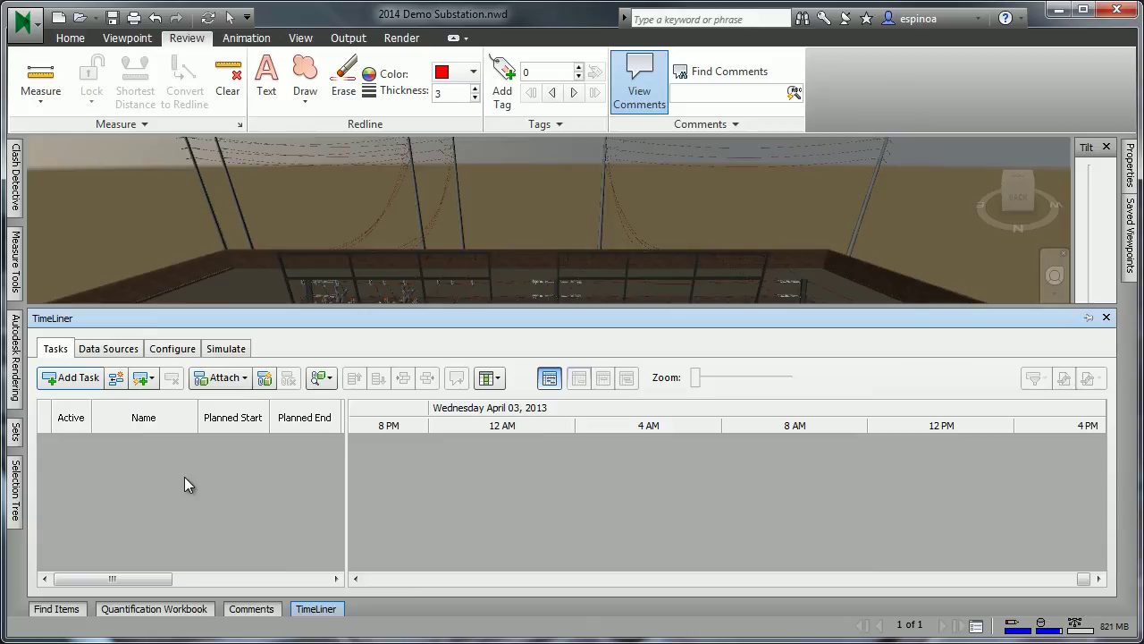
{"action": "left_click", "coordinate": [114, 350]}
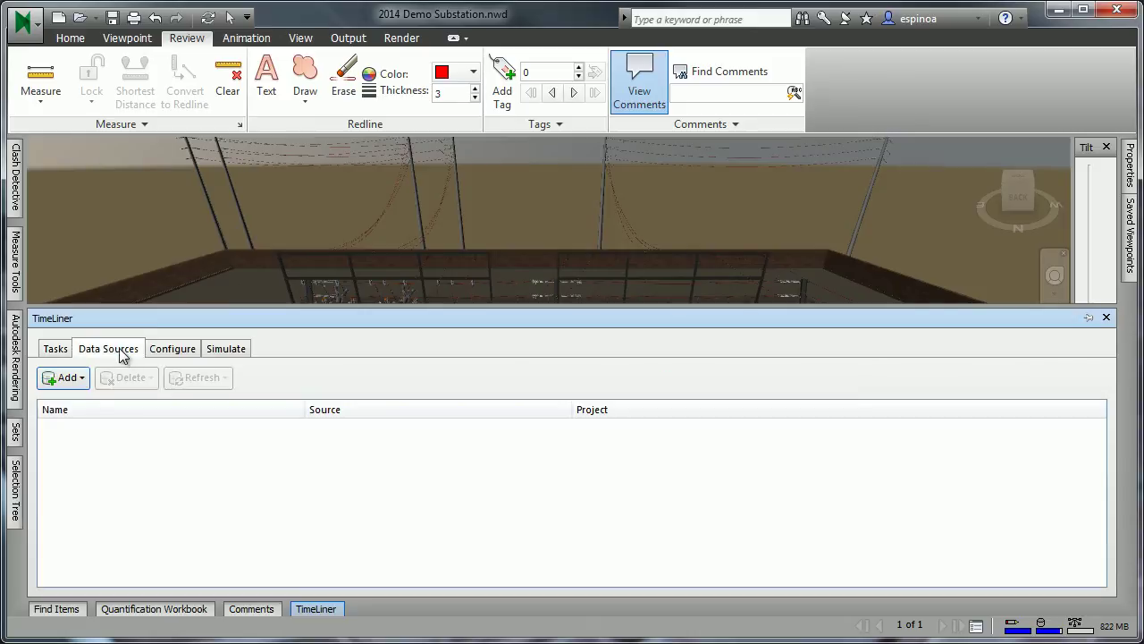
{"action": "left_click", "coordinate": [83, 378]}
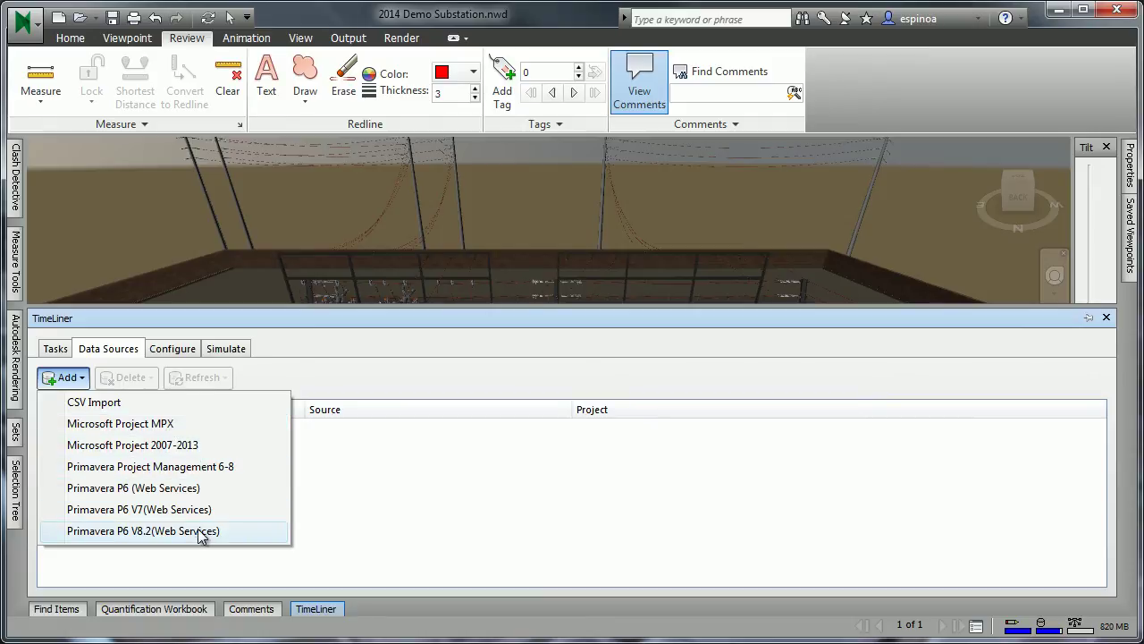
{"action": "left_click", "coordinate": [203, 323]}
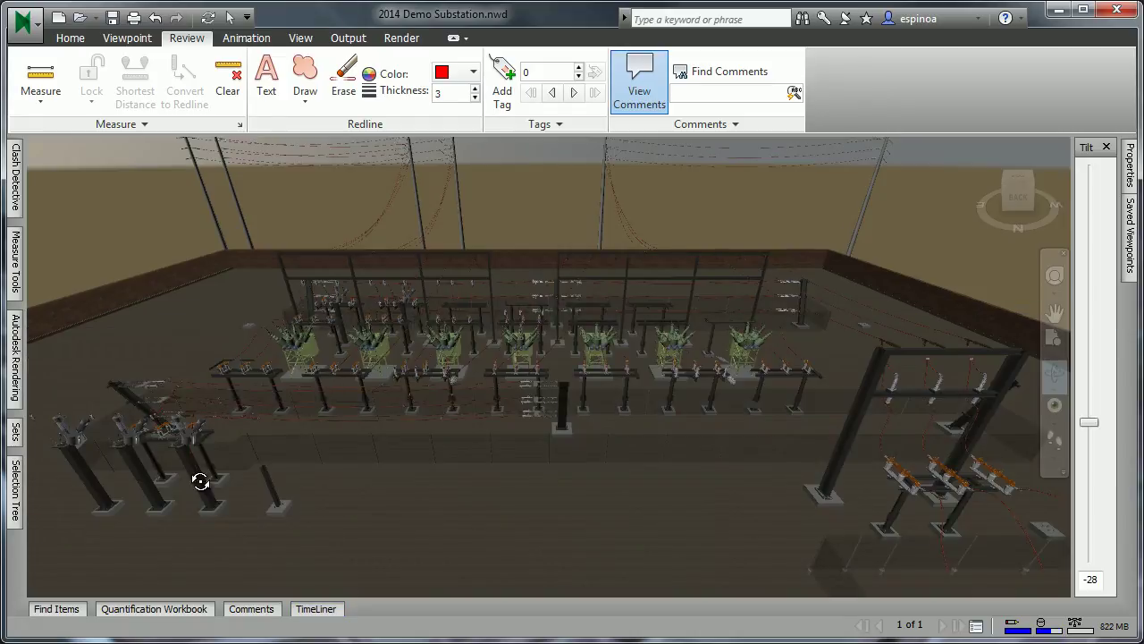
Step: Auto-add TimeLiner tasks for every set, creating Site, Ground, Below Ground and Trench tasks
{"action": "mouse_move", "coordinate": [326, 611]}
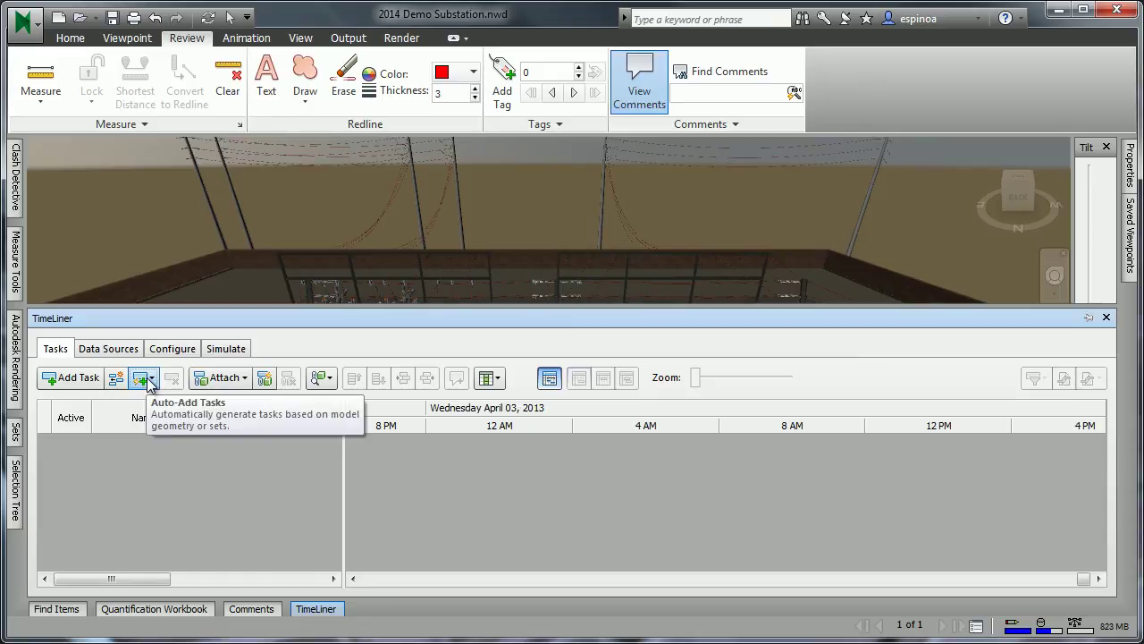
{"action": "left_click", "coordinate": [154, 379]}
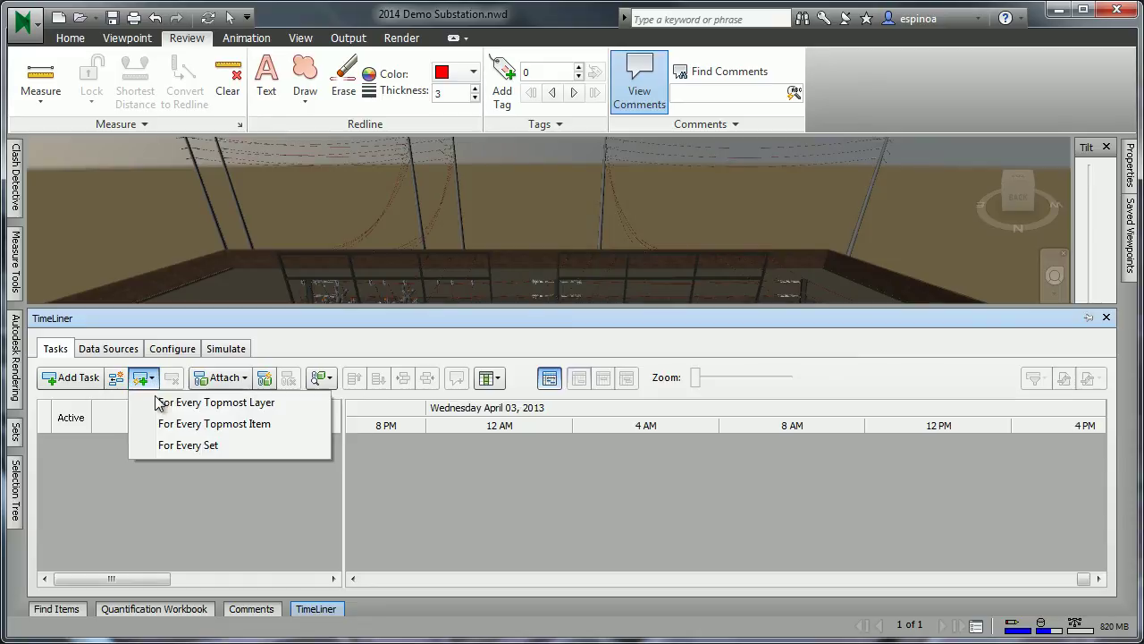
{"action": "left_click", "coordinate": [165, 445]}
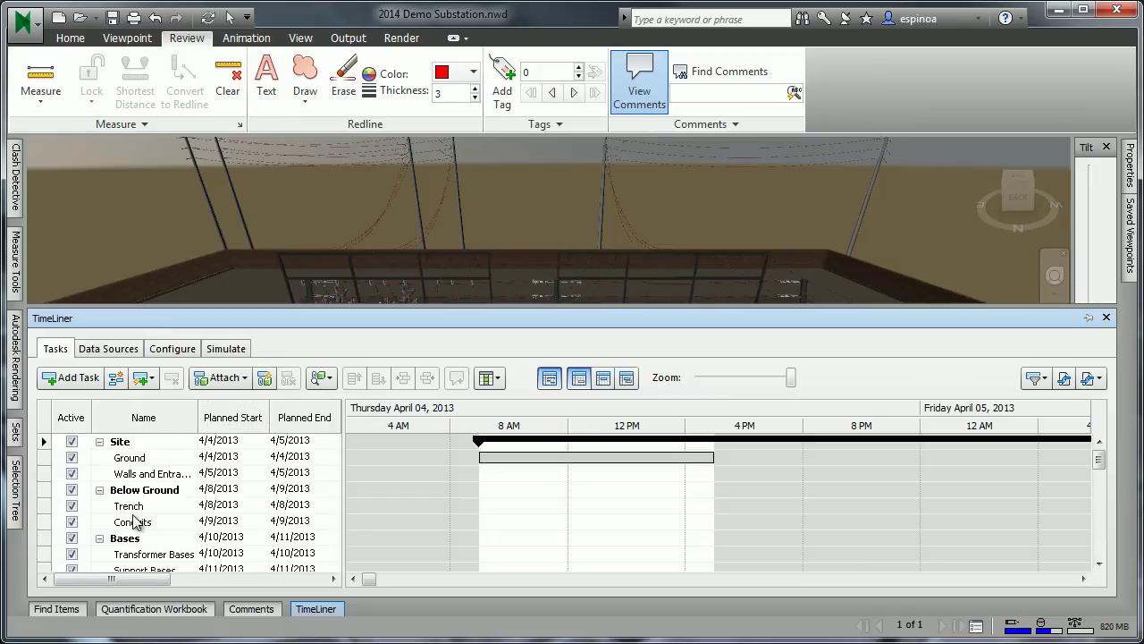
{"action": "left_click_drag", "start_coordinate": [131, 579], "coordinate": [87, 582]}
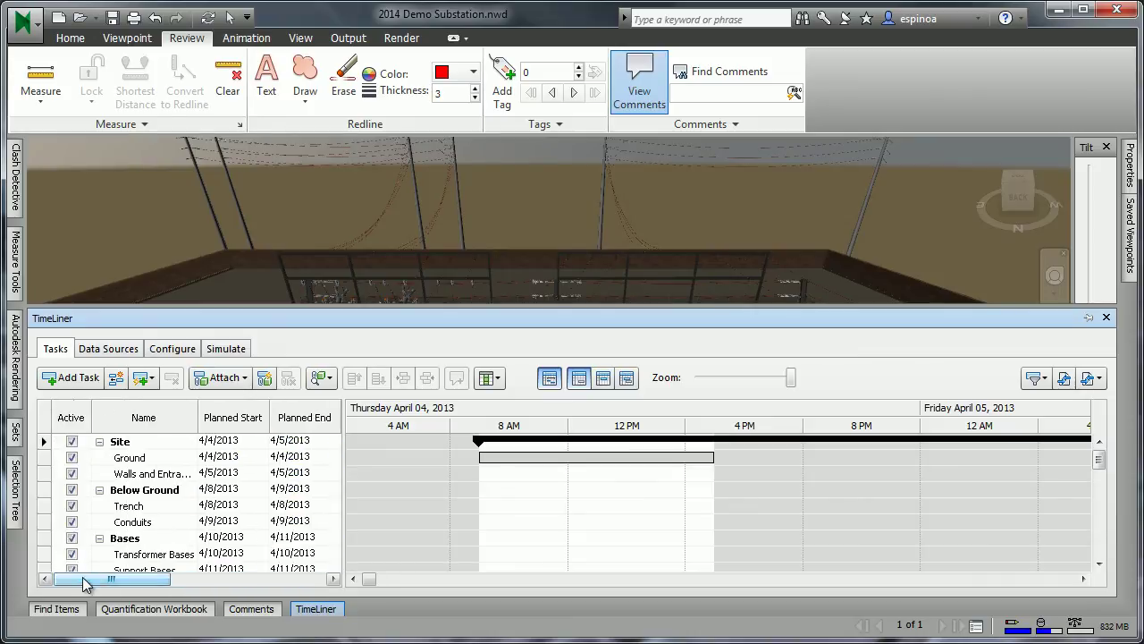
Step: Play the TimeLiner simulation until the whole substation is built
{"action": "left_click", "coordinate": [225, 350]}
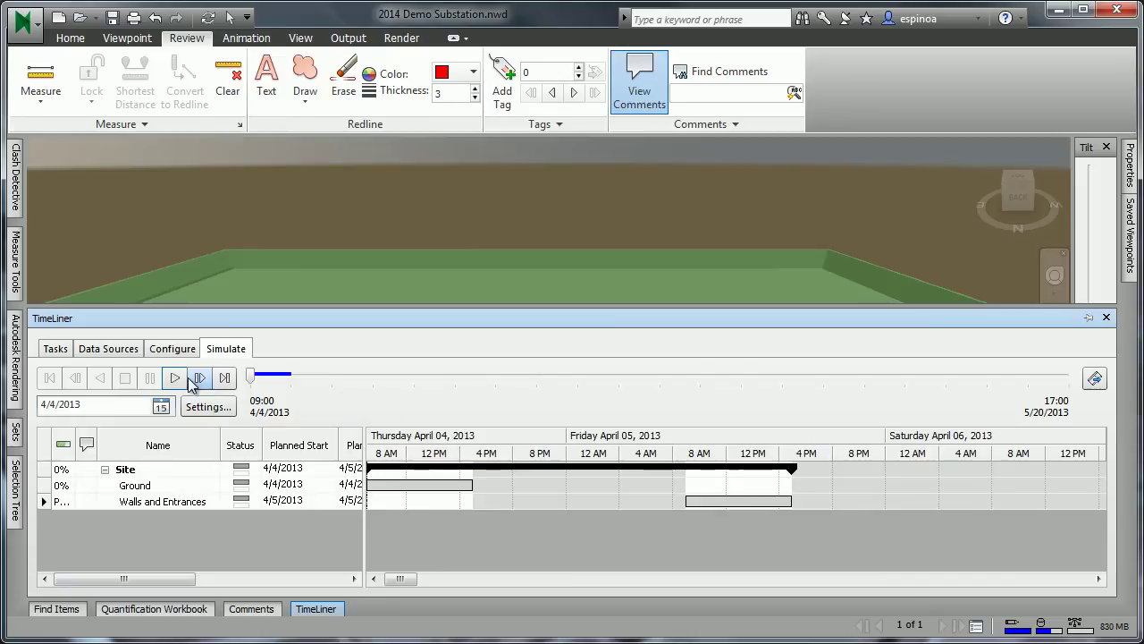
{"action": "left_click", "coordinate": [176, 379]}
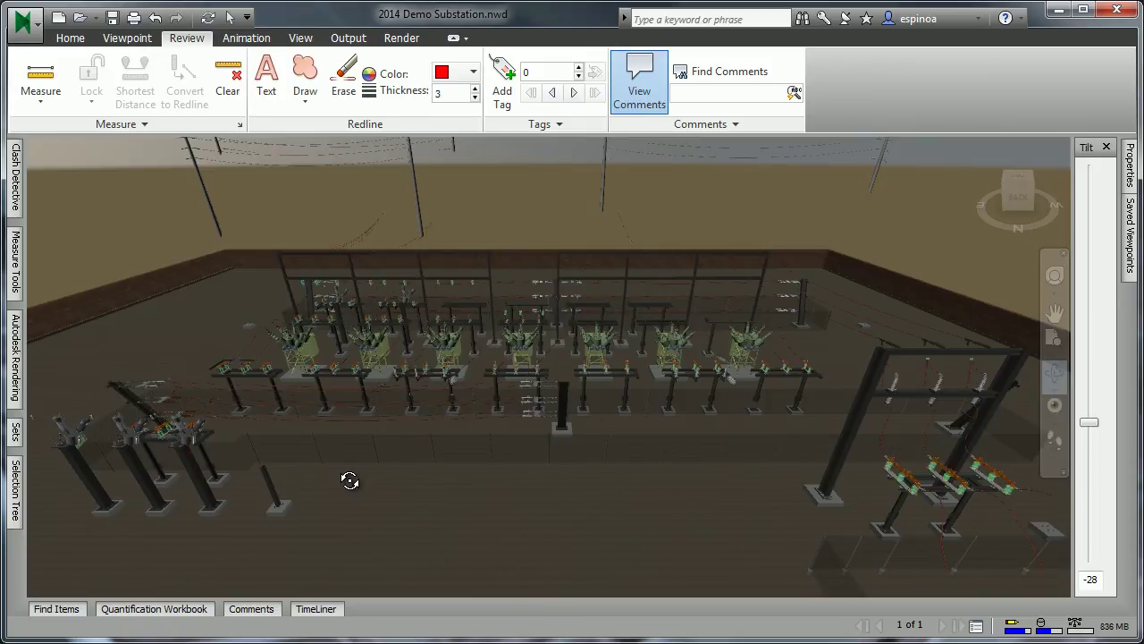
Step: Reopen a shorter TimeLiner panel and scrub the simulation back to 5/11/2013
{"action": "left_click", "coordinate": [327, 612]}
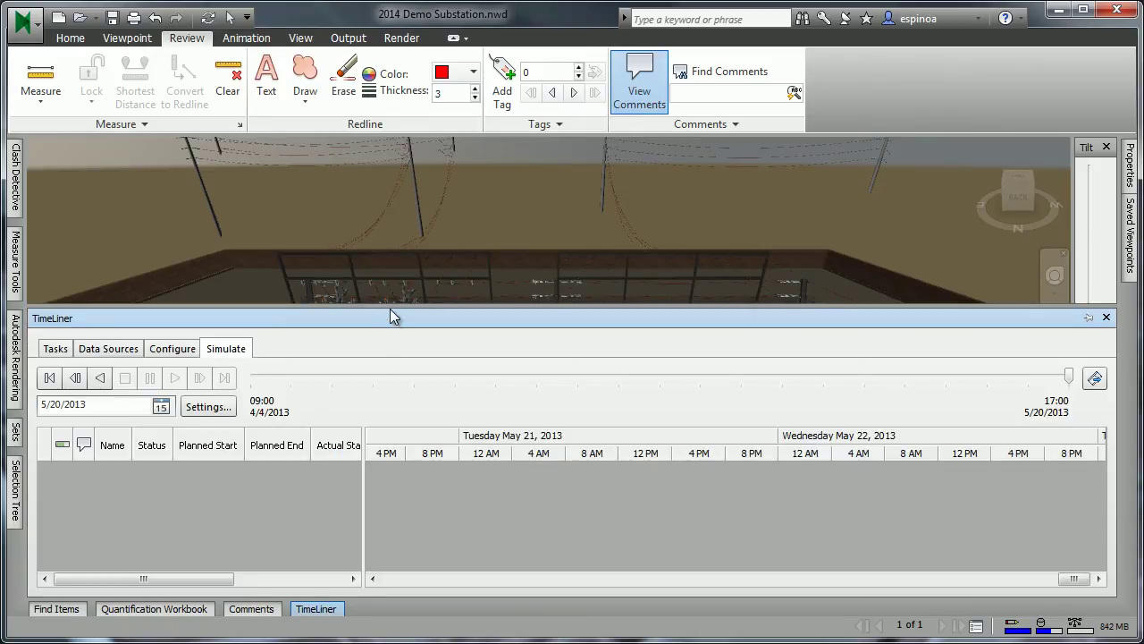
{"action": "left_click_drag", "start_coordinate": [416, 303], "coordinate": [416, 398]}
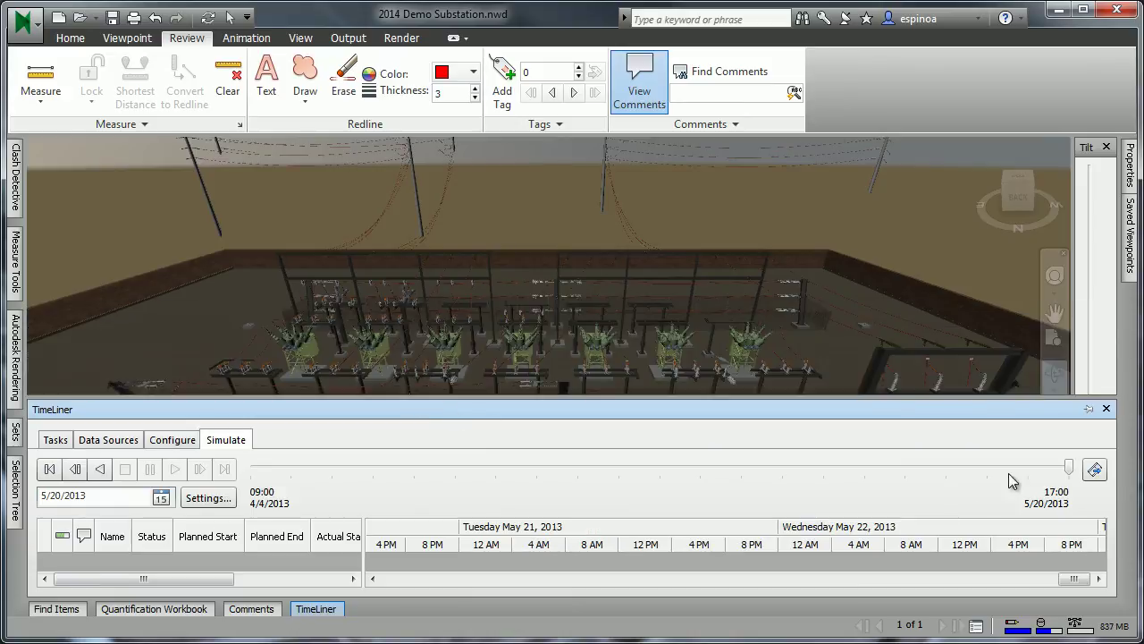
{"action": "left_click_drag", "start_coordinate": [1070, 472], "coordinate": [960, 466]}
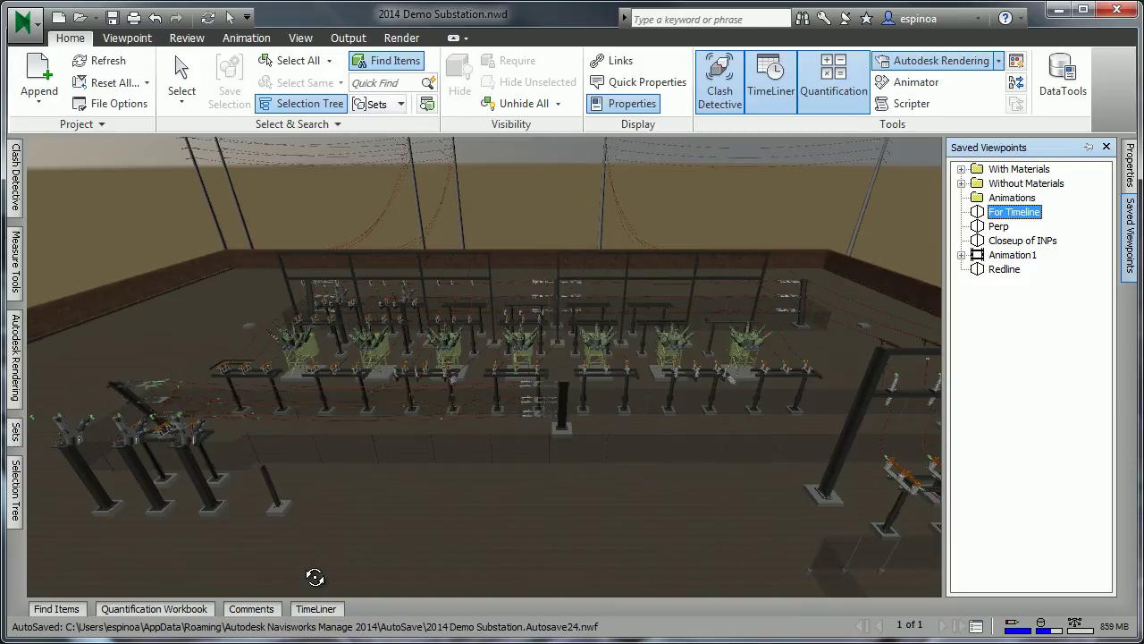
Step: Set the Supports & Wiring test's Selection A to the All Structures set, run it, and view its results
{"action": "left_click", "coordinate": [16, 183]}
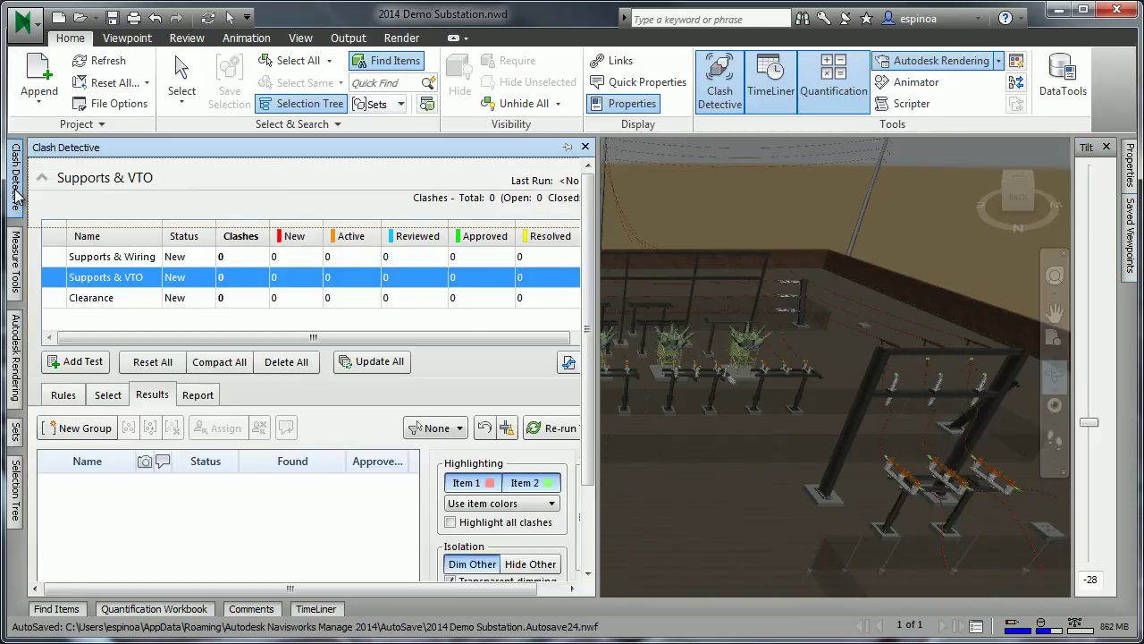
{"action": "left_click", "coordinate": [102, 259]}
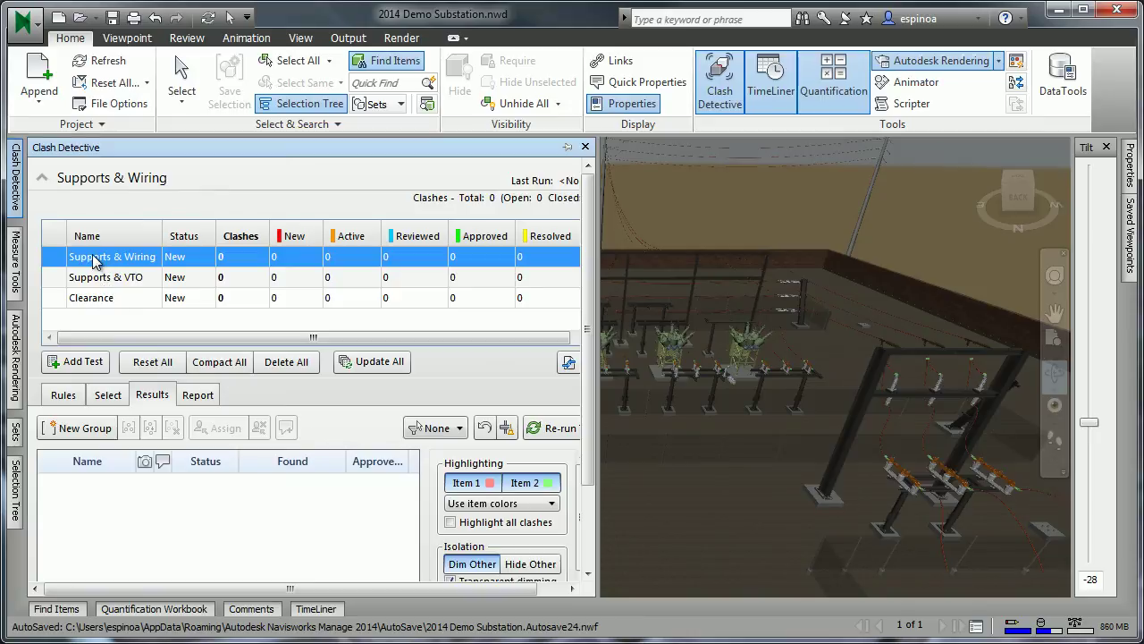
{"action": "left_click", "coordinate": [109, 394]}
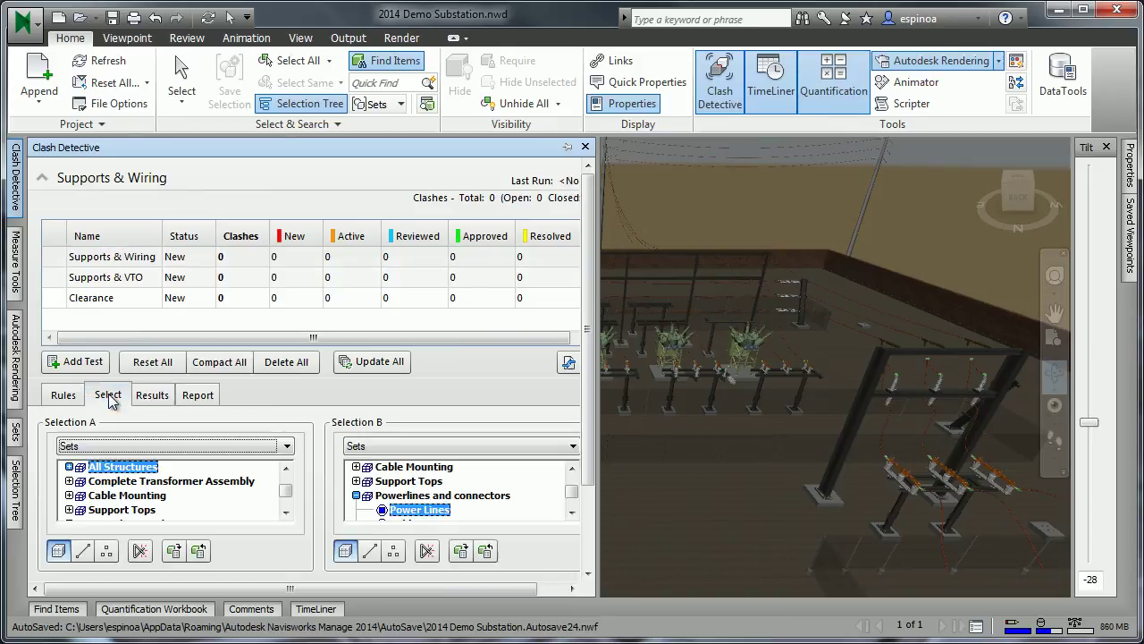
{"action": "left_click", "coordinate": [103, 451]}
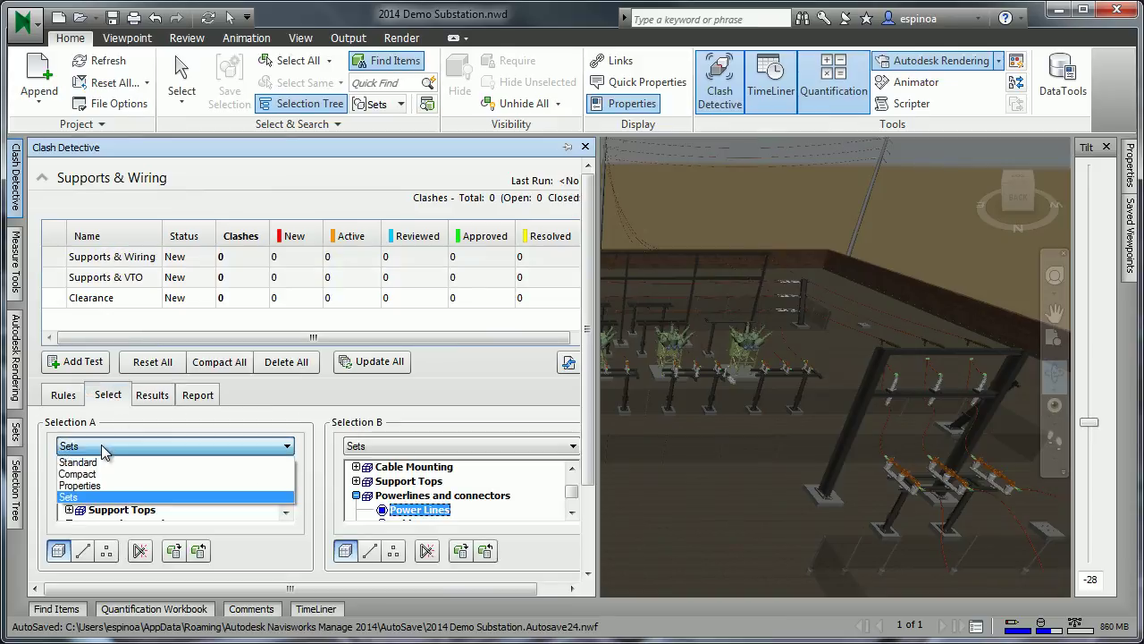
{"action": "left_click", "coordinate": [83, 427]}
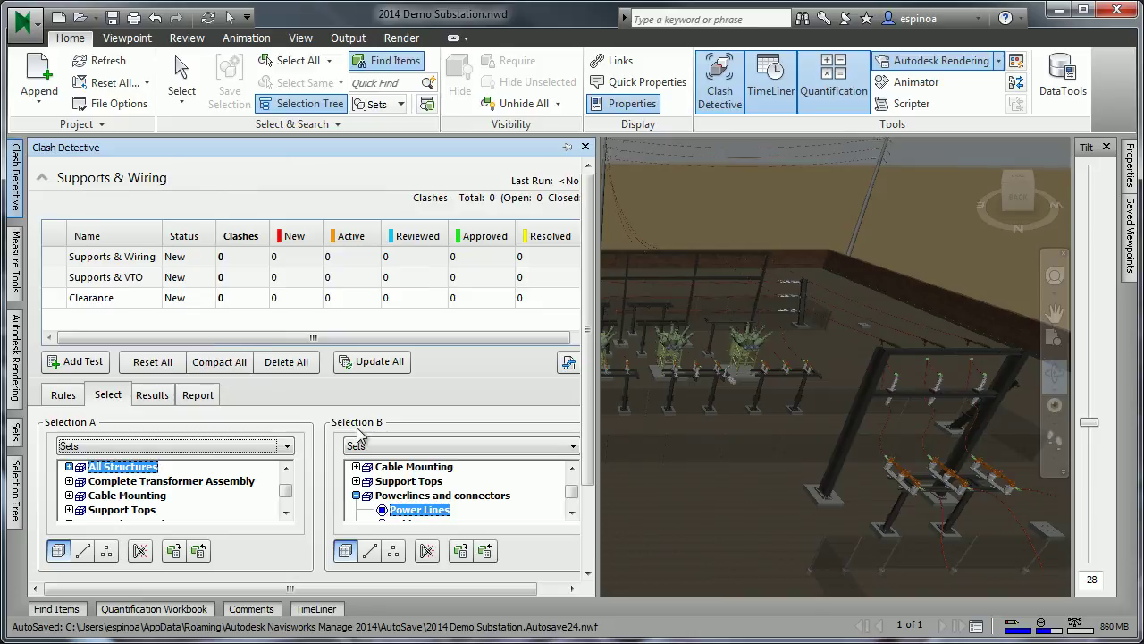
{"action": "left_click", "coordinate": [140, 466]}
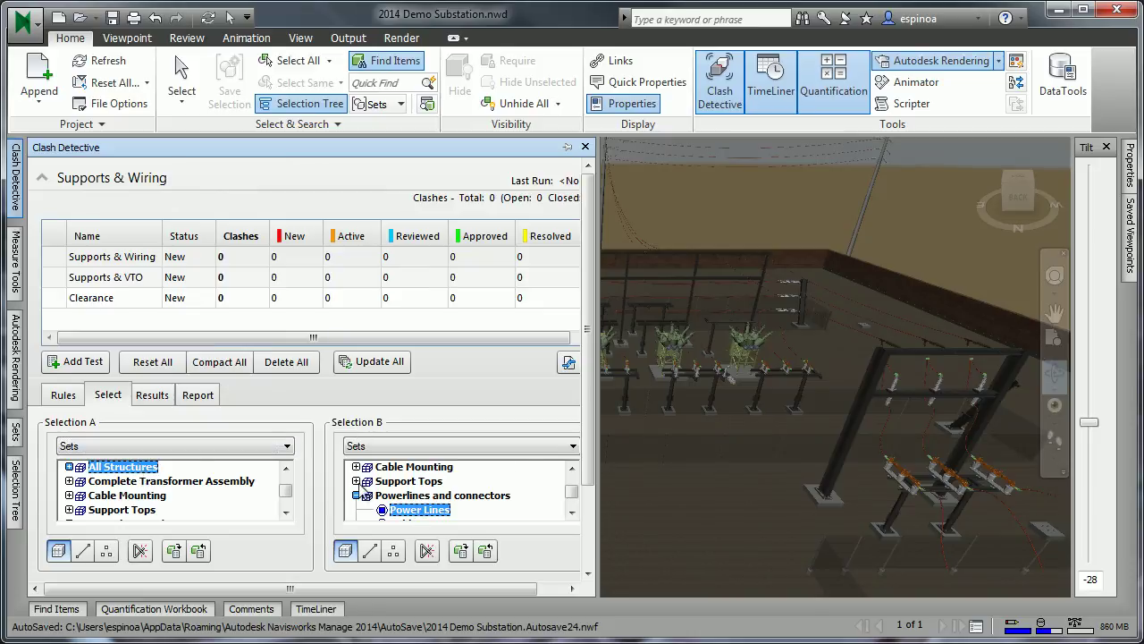
{"action": "left_click_drag", "start_coordinate": [593, 413], "coordinate": [590, 523]}
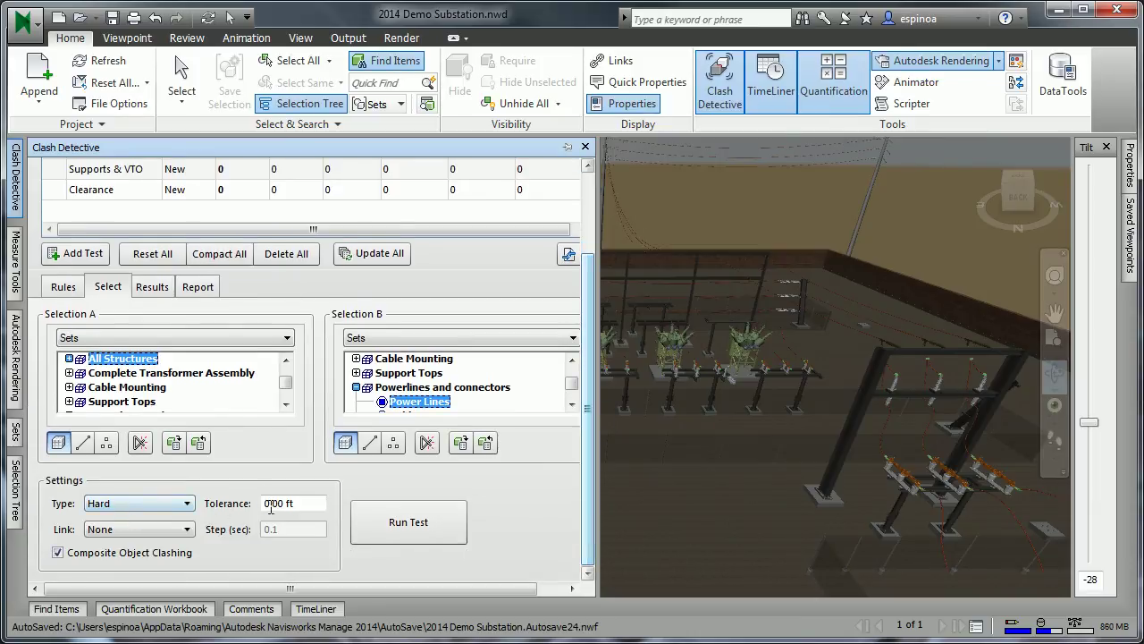
{"action": "left_click", "coordinate": [401, 527]}
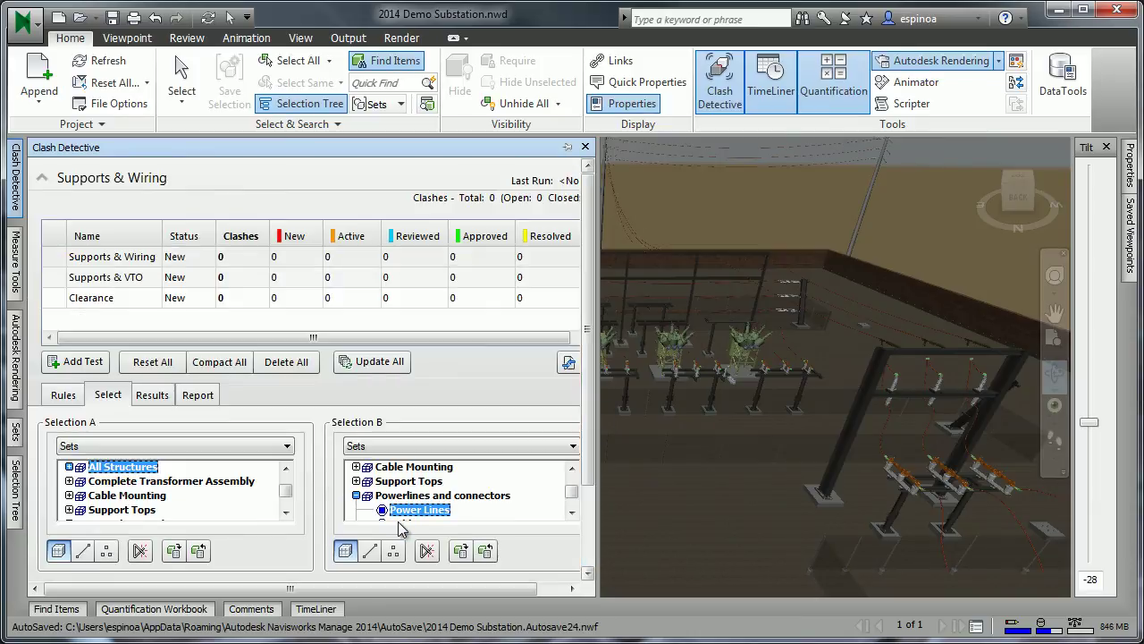
{"action": "left_click", "coordinate": [152, 394]}
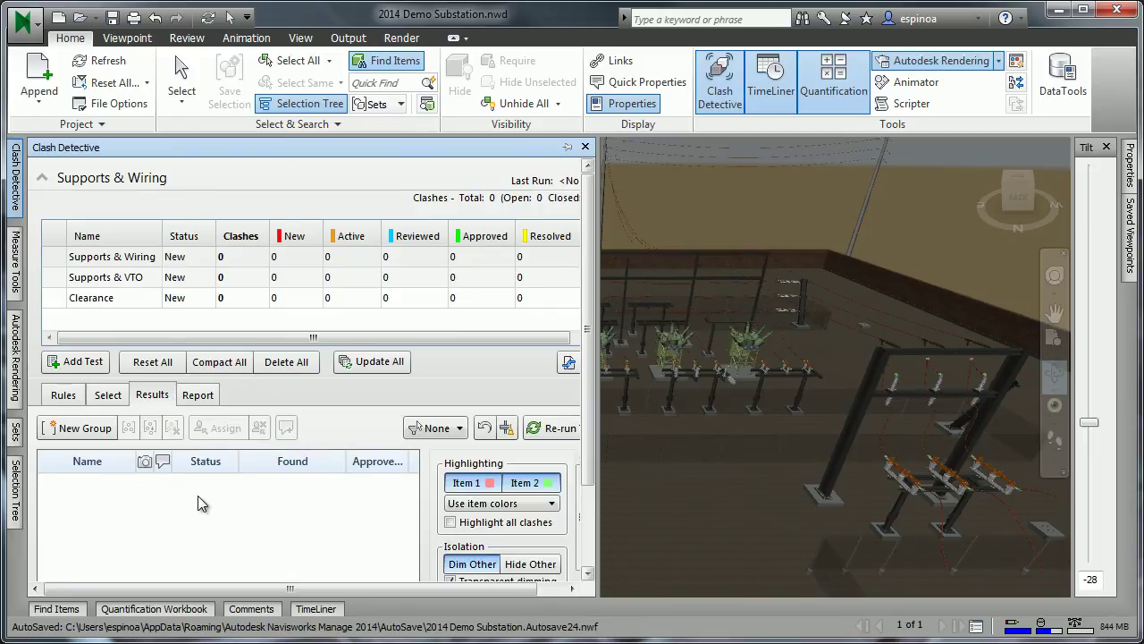
Step: Run the Supports & VTO clash test, which finds 10 new clashes
{"action": "left_click", "coordinate": [105, 280]}
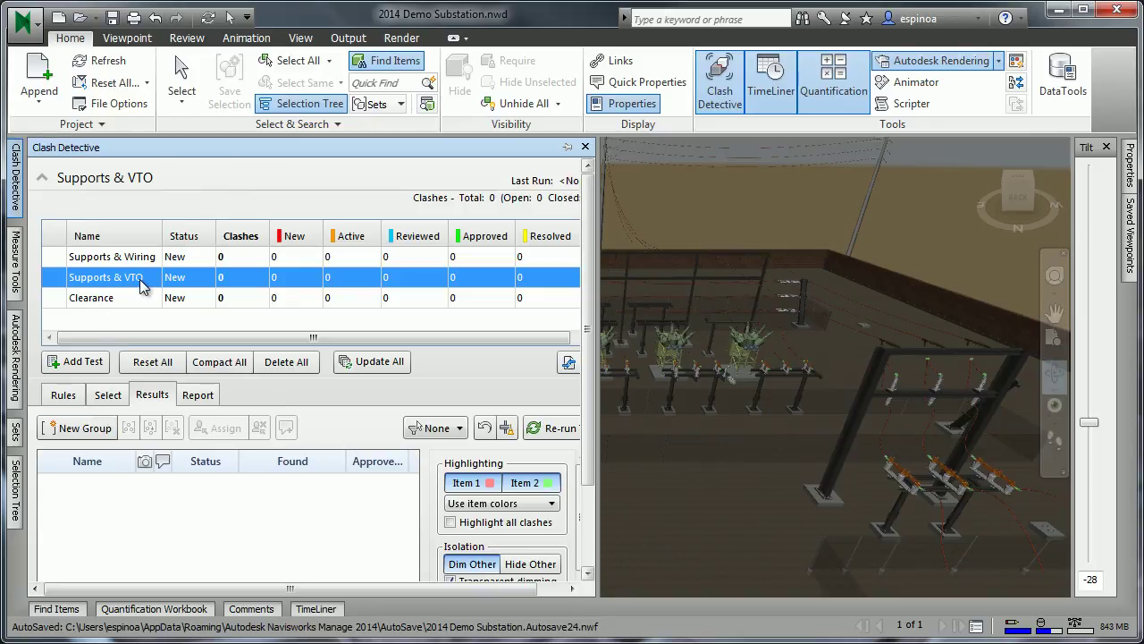
{"action": "left_click", "coordinate": [120, 397]}
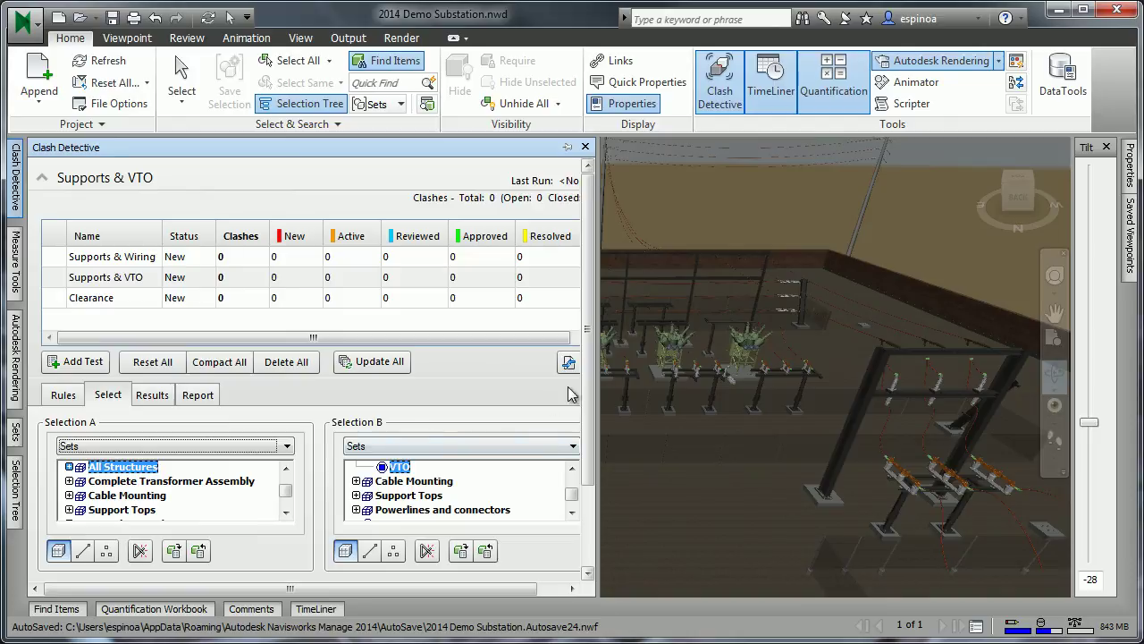
{"action": "left_click_drag", "start_coordinate": [588, 393], "coordinate": [589, 545]}
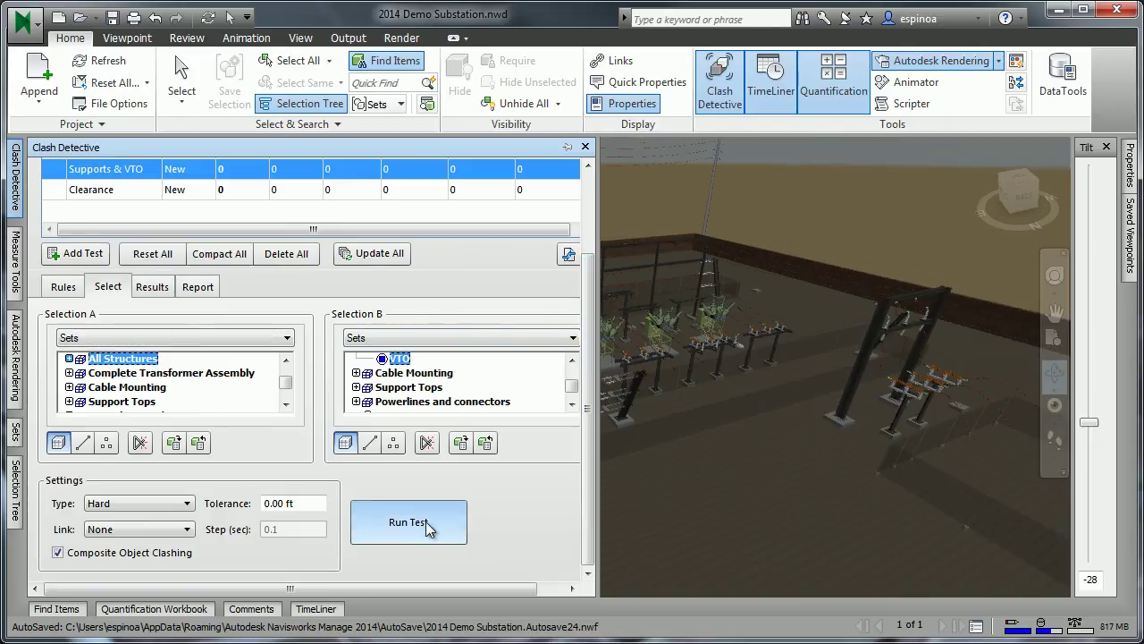
{"action": "left_click", "coordinate": [427, 528]}
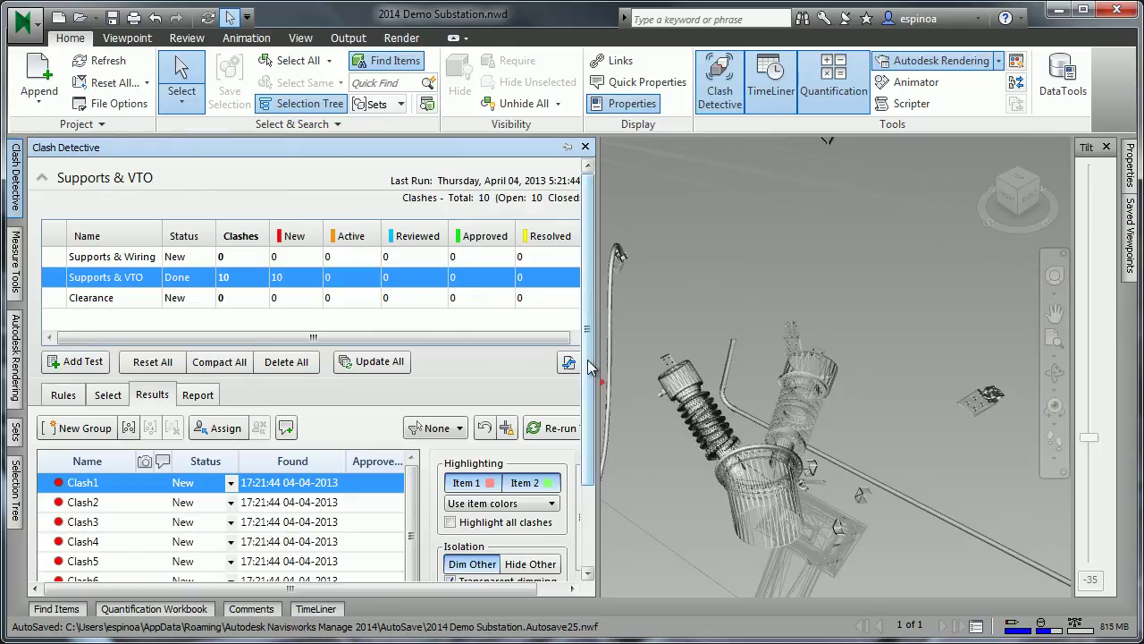
{"action": "left_click_drag", "start_coordinate": [588, 393], "coordinate": [590, 504]}
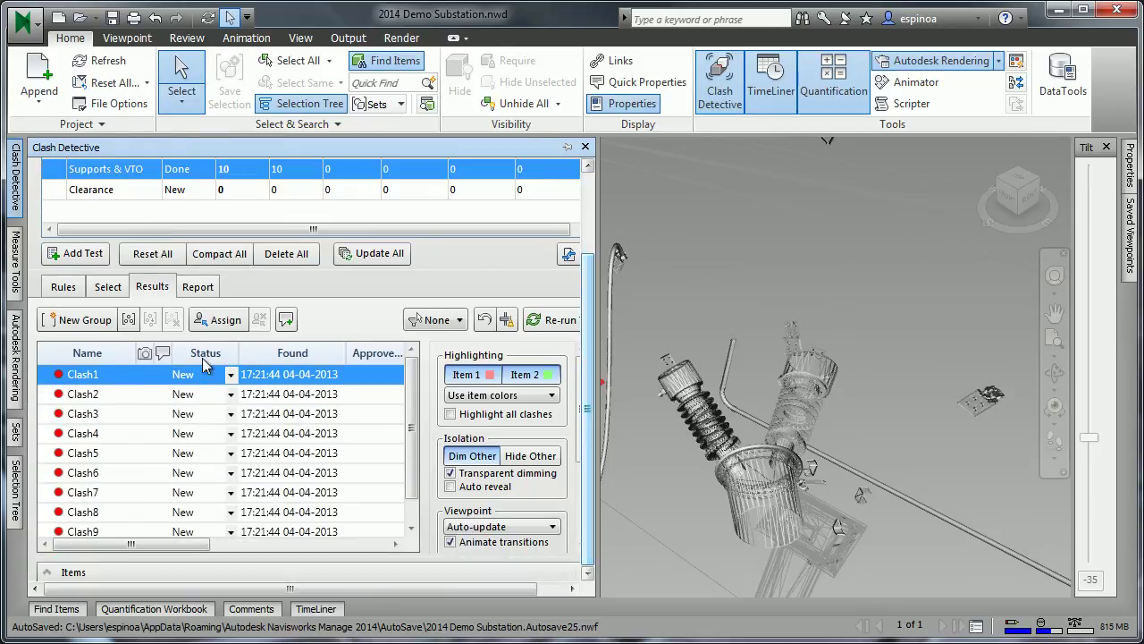
Step: Step through Clash1 to Clash4 of the Supports & VTO results in the 3D view
{"action": "left_click", "coordinate": [78, 379]}
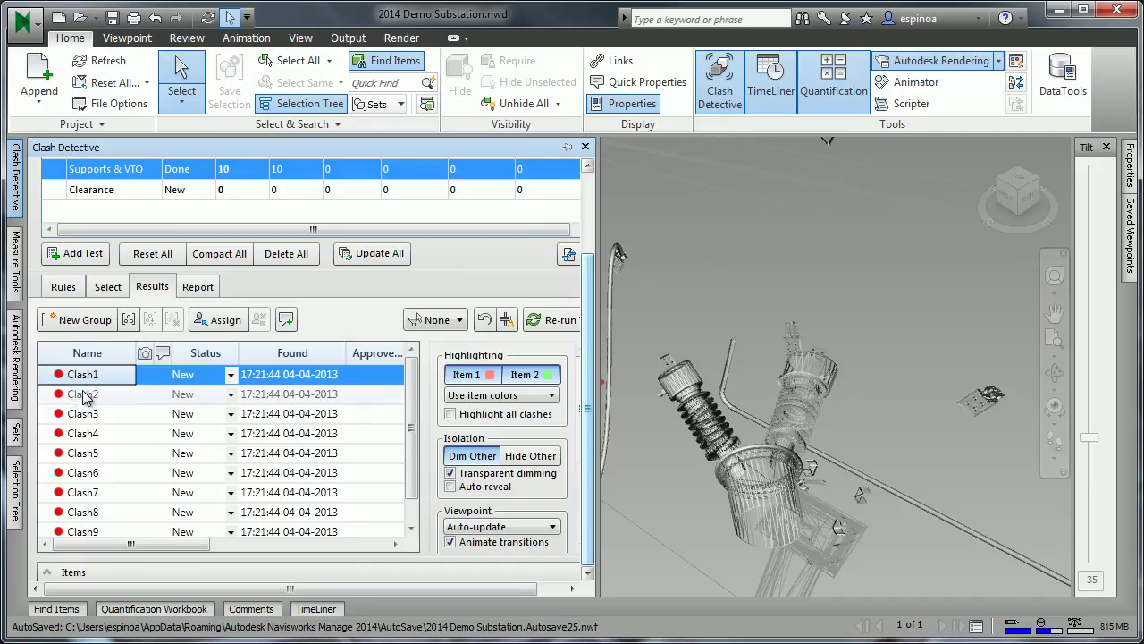
{"action": "left_click", "coordinate": [82, 394]}
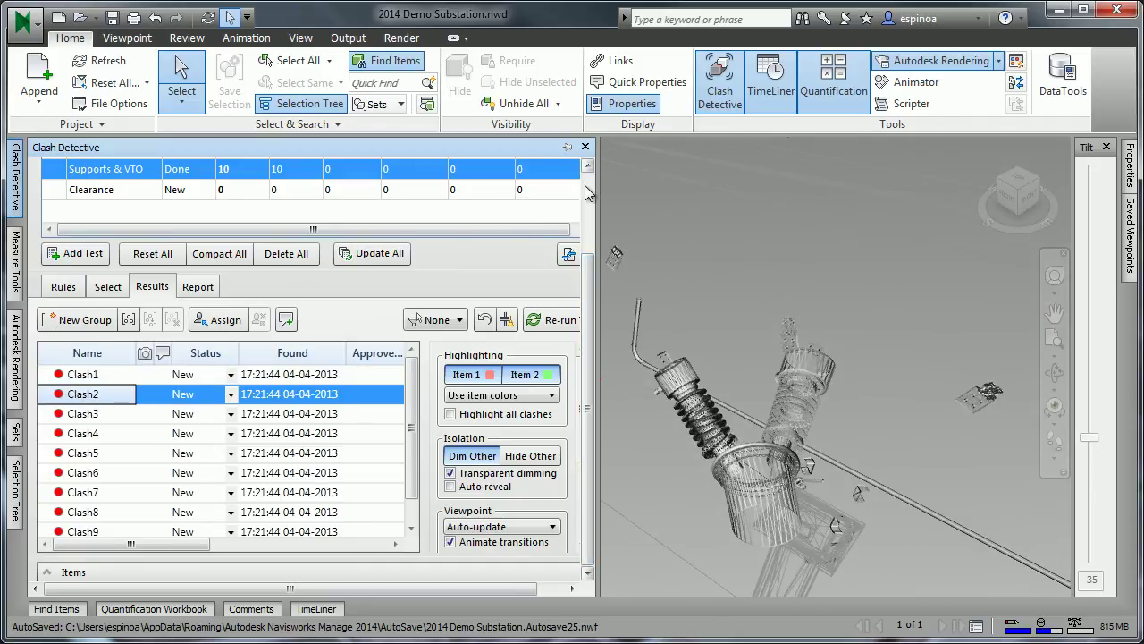
{"action": "left_click_drag", "start_coordinate": [598, 190], "coordinate": [420, 215]}
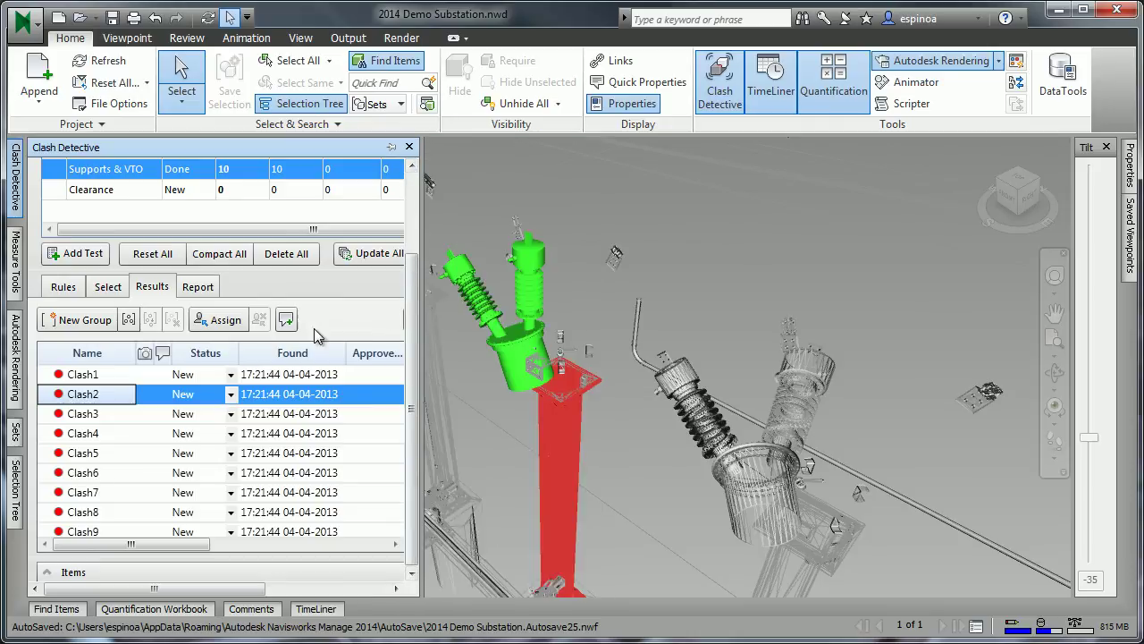
{"action": "left_click", "coordinate": [87, 375]}
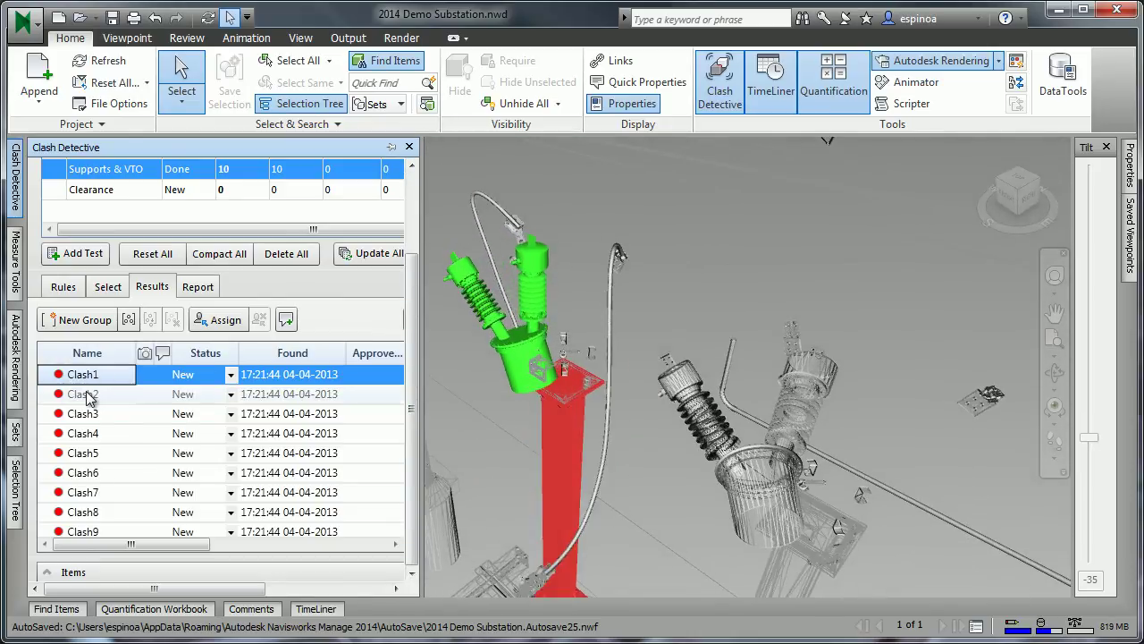
{"action": "left_click", "coordinate": [87, 396]}
{"action": "left_click", "coordinate": [89, 414]}
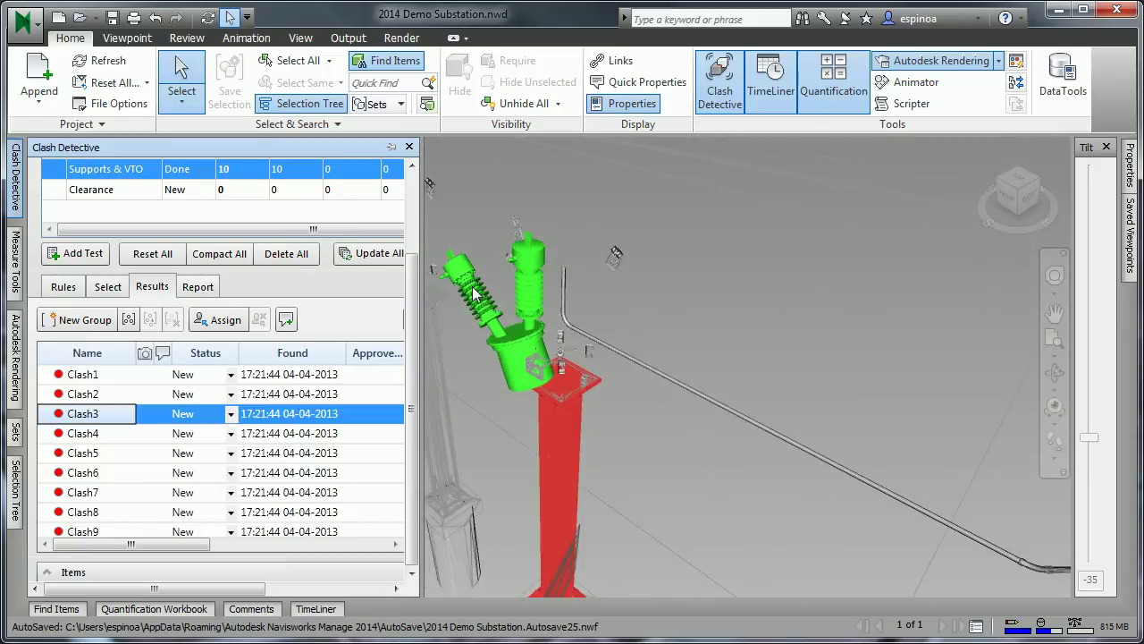
{"action": "left_click", "coordinate": [107, 434]}
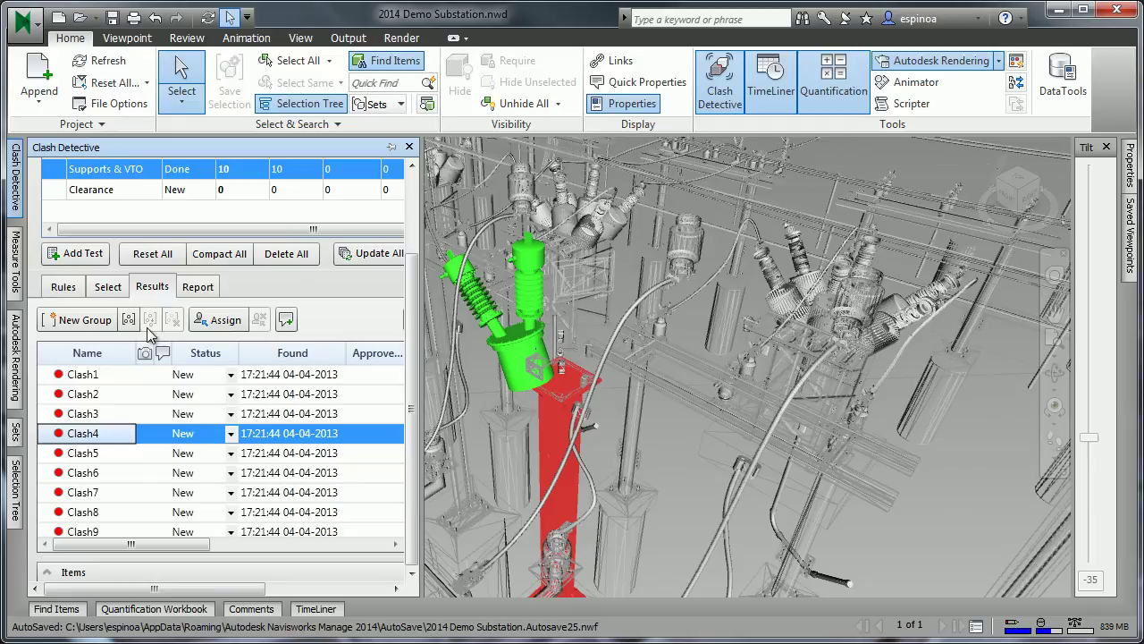
Step: Show the Supports & VTO clash report settings, keeping XML as the report format
{"action": "left_click", "coordinate": [191, 288]}
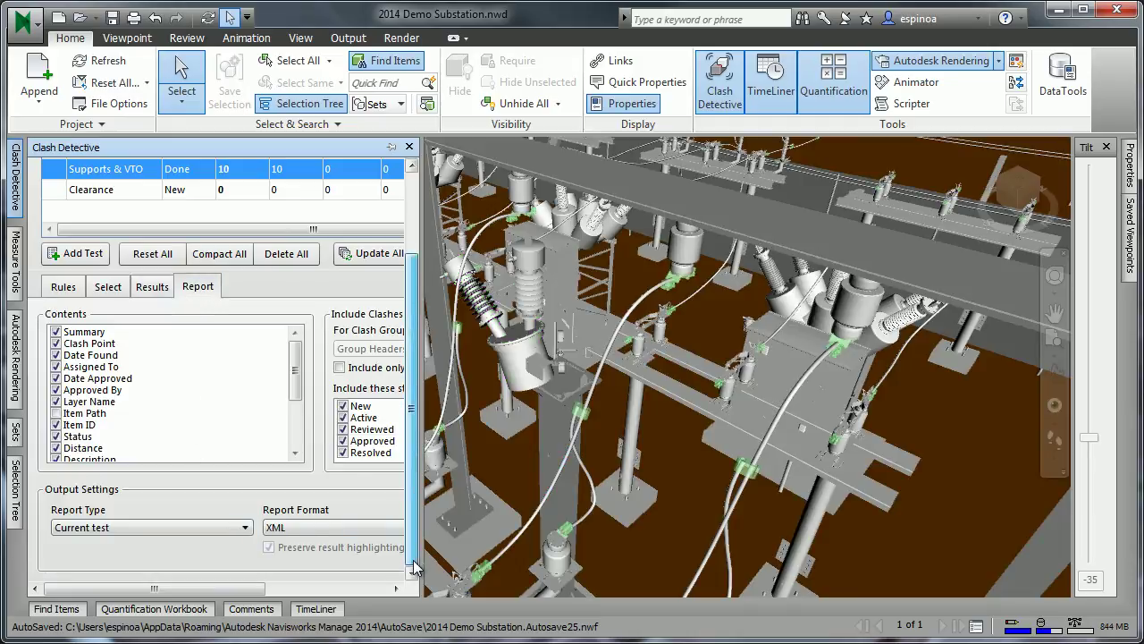
{"action": "left_click", "coordinate": [355, 528]}
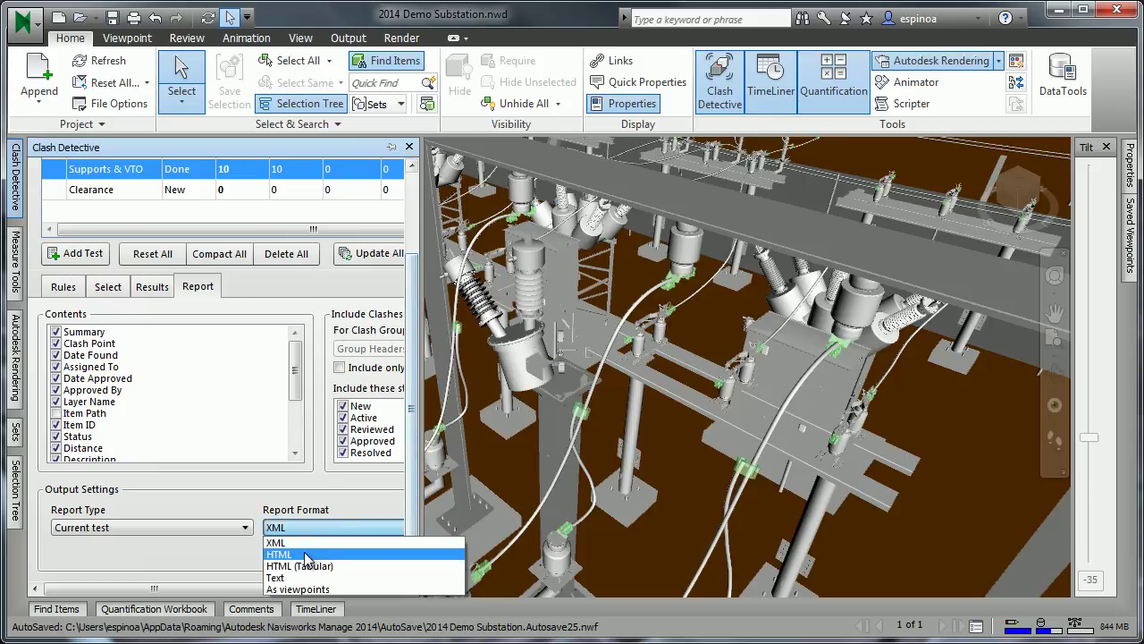
{"action": "left_click", "coordinate": [412, 445]}
{"action": "scroll", "coordinate": [411, 307], "scroll_direction": "up", "scroll_amount": 3}
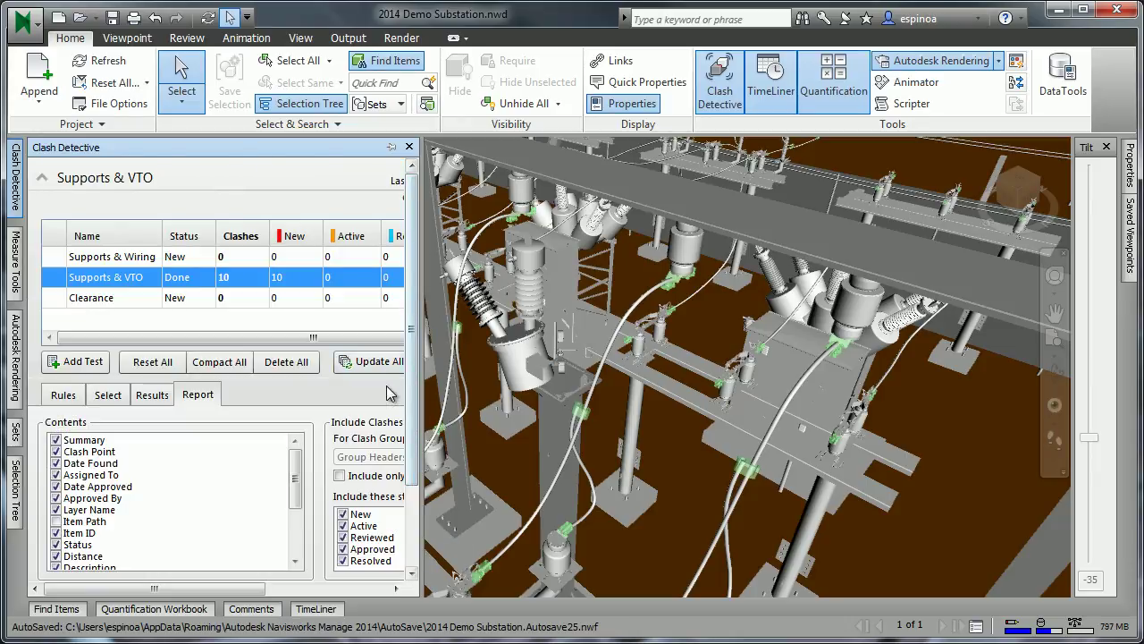
Step: Run the Clearance clash test at 1.00 ft tolerance, finding 5 new clashes
{"action": "left_click", "coordinate": [99, 301]}
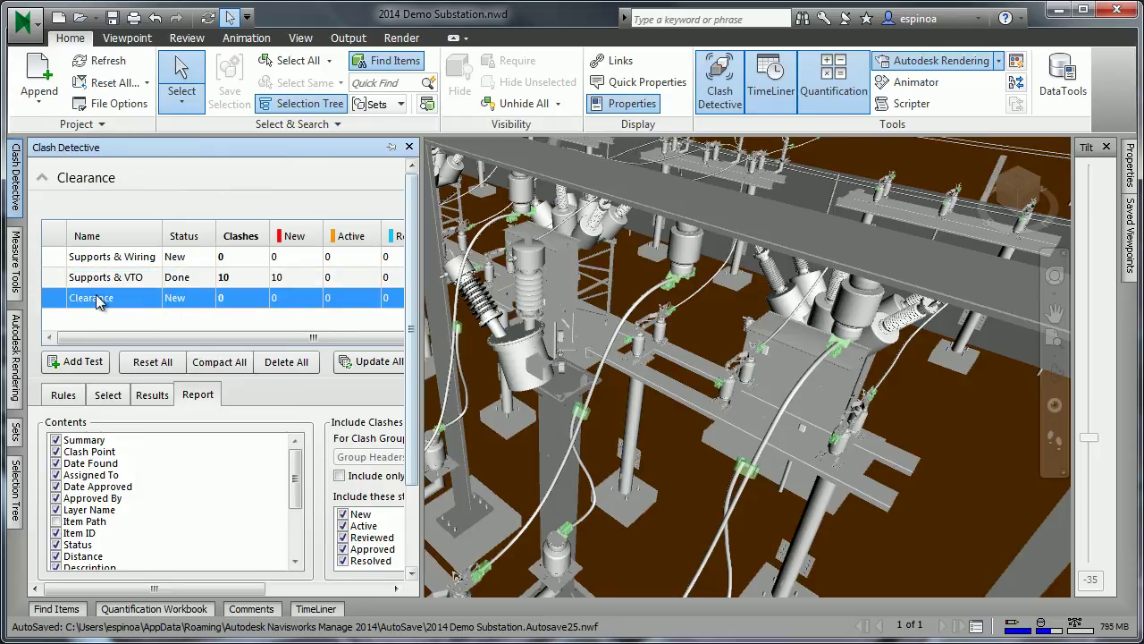
{"action": "left_click", "coordinate": [108, 394]}
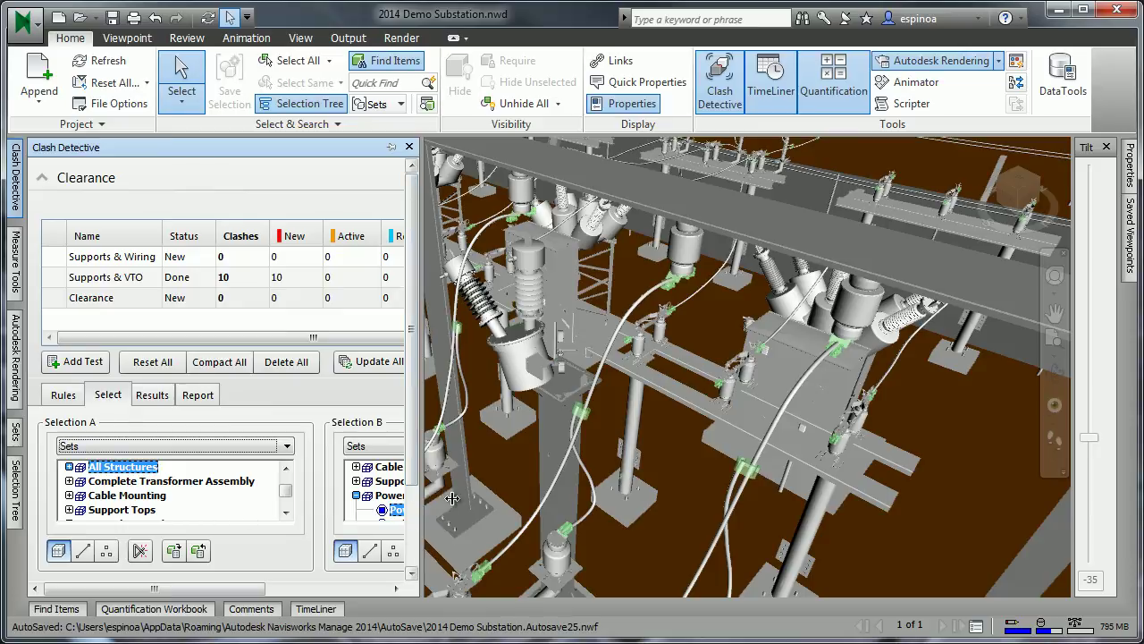
{"action": "left_click_drag", "start_coordinate": [501, 497], "coordinate": [498, 498]}
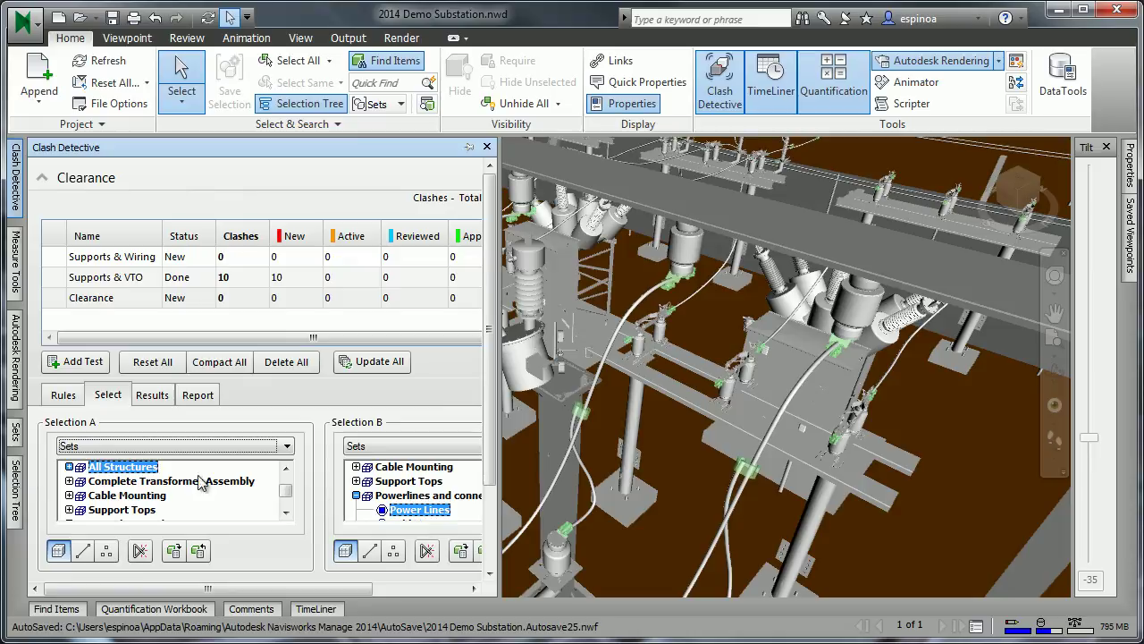
{"action": "left_click_drag", "start_coordinate": [487, 418], "coordinate": [490, 518]}
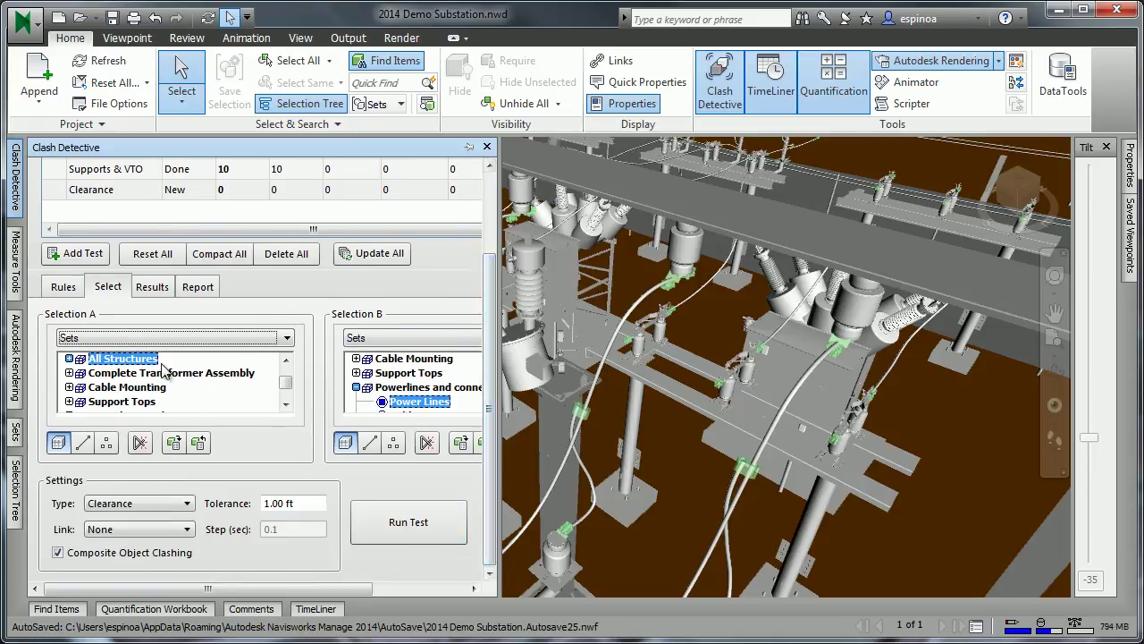
{"action": "left_click", "coordinate": [421, 526]}
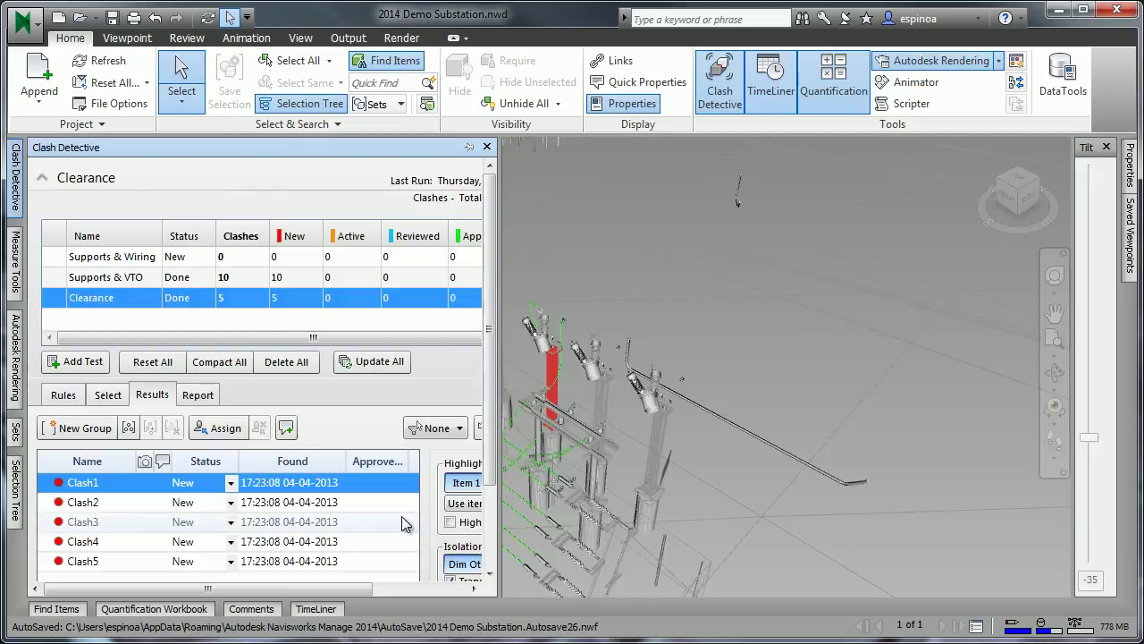
Step: Orbit around Clearance Clash2 to inspect its base plate and cables
{"action": "left_click", "coordinate": [95, 503]}
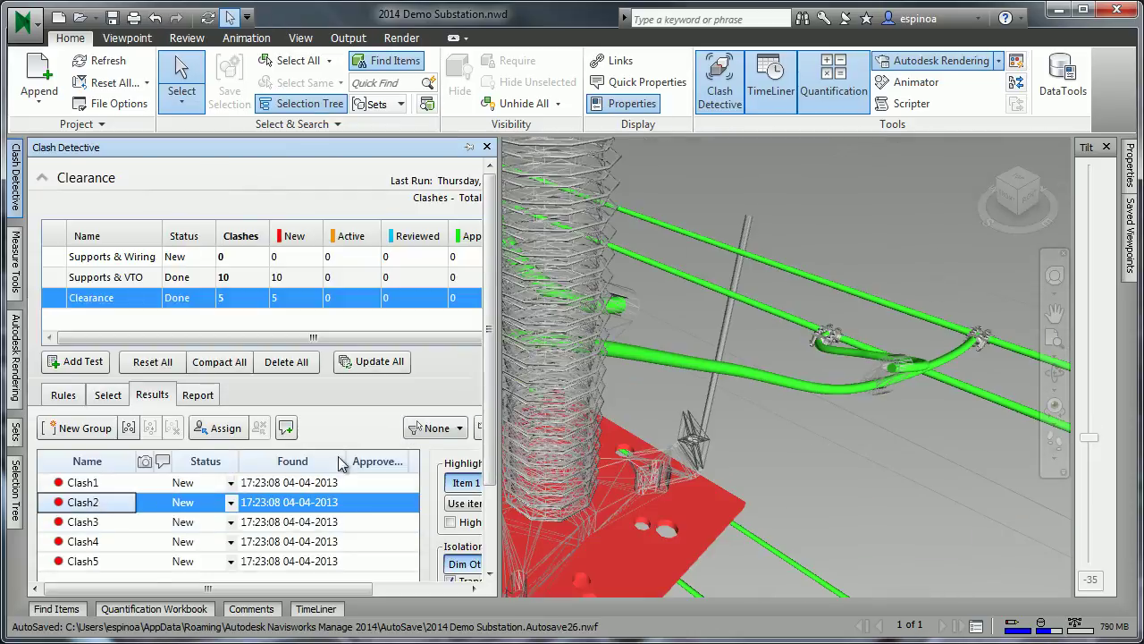
{"action": "left_click", "coordinate": [1055, 375]}
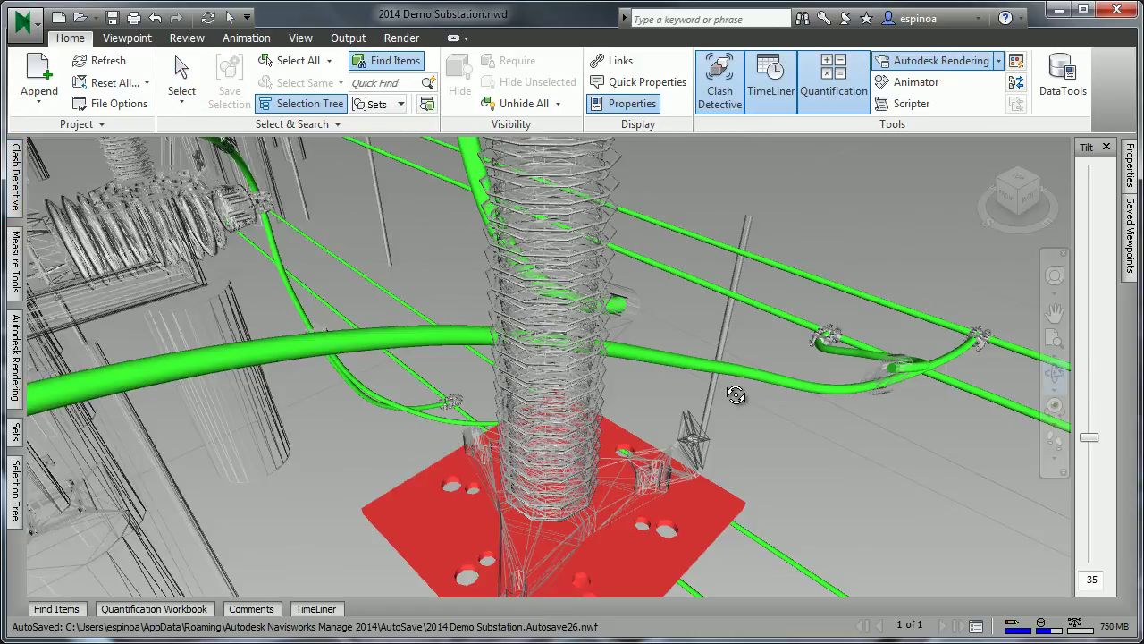
{"action": "left_click_drag", "start_coordinate": [735, 396], "coordinate": [917, 398]}
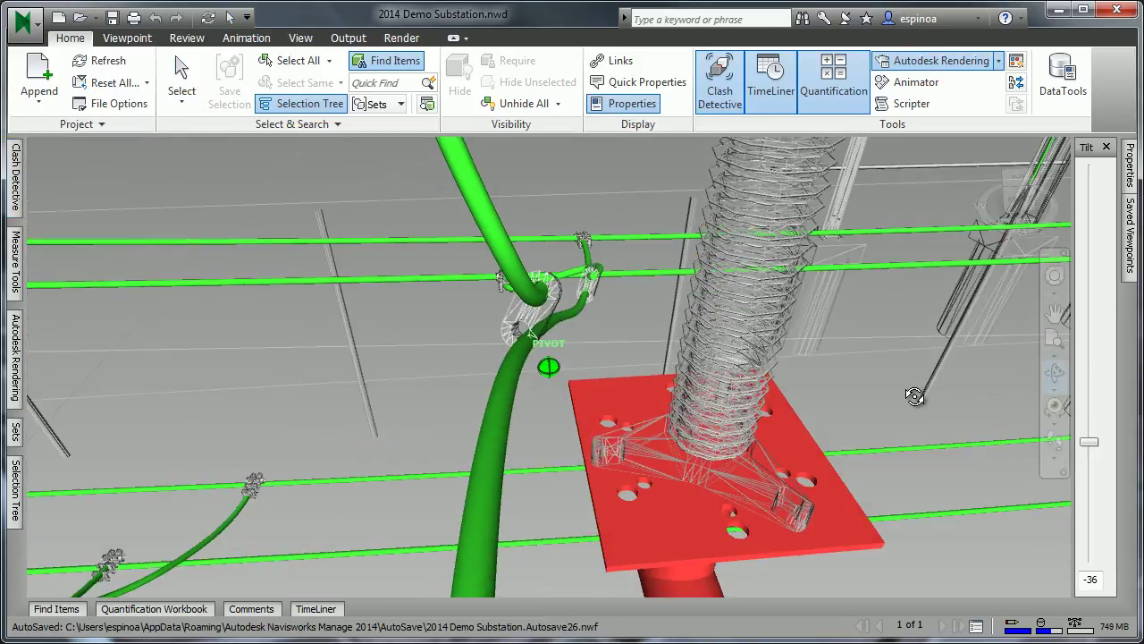
Step: Return to the Overview w Materials saved viewpoint
{"action": "left_click", "coordinate": [1028, 200]}
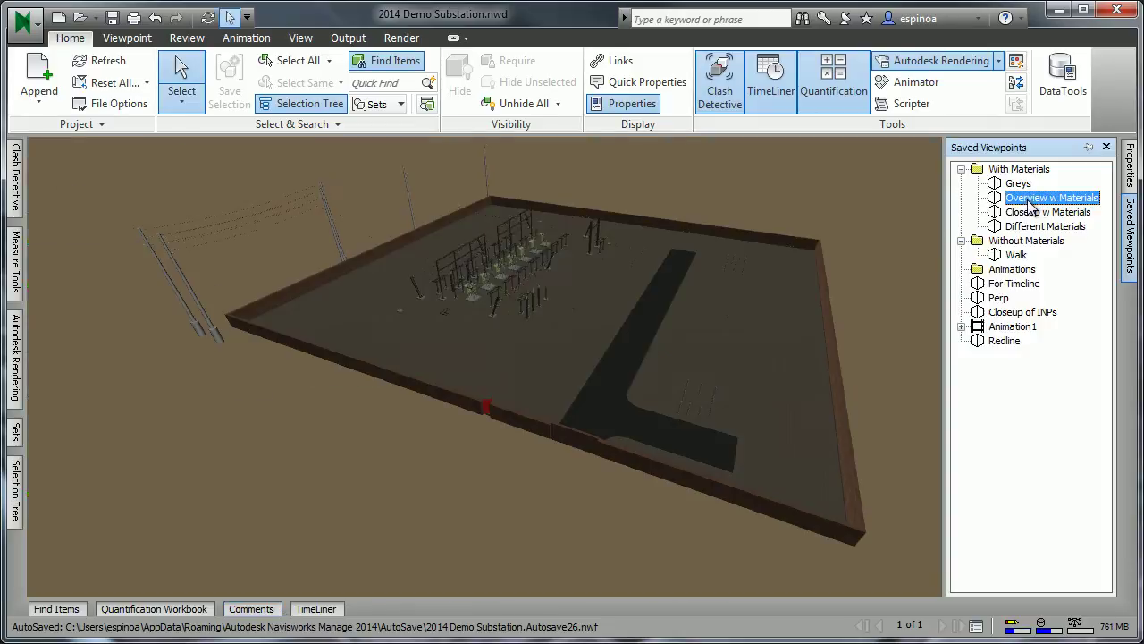